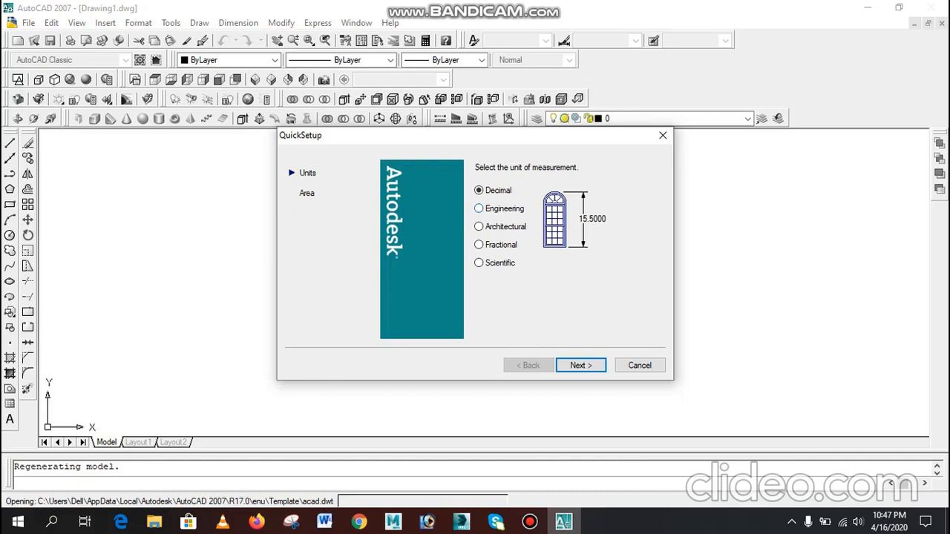
- Set up the drawing with engineering units and a 60' by 60' area, and zoom to its full extent
key("Return")
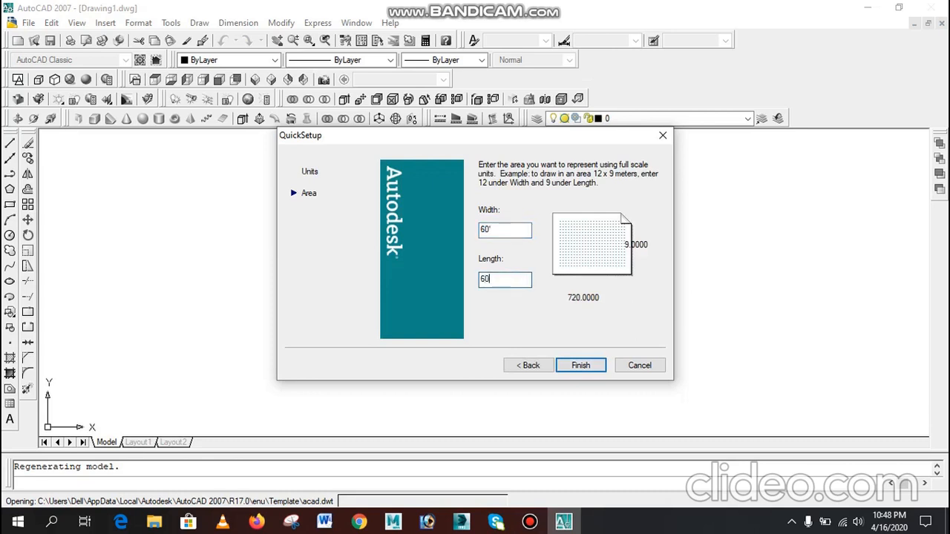
key("Return")
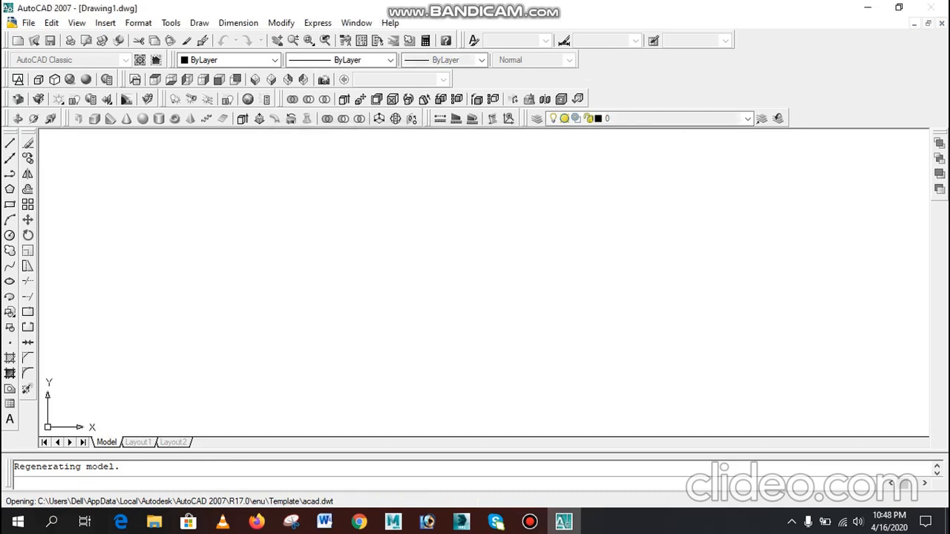
type("z")
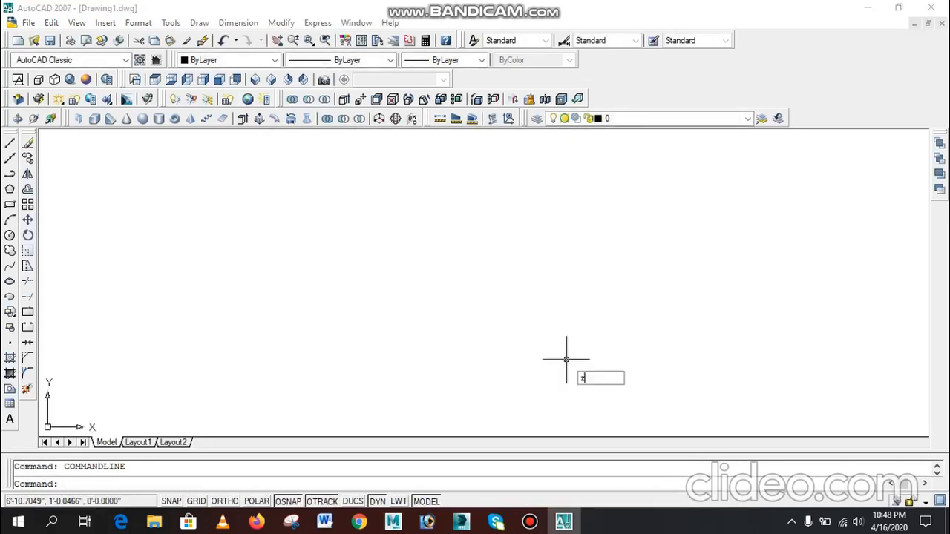
key("Return")
type("a")
key("Return")
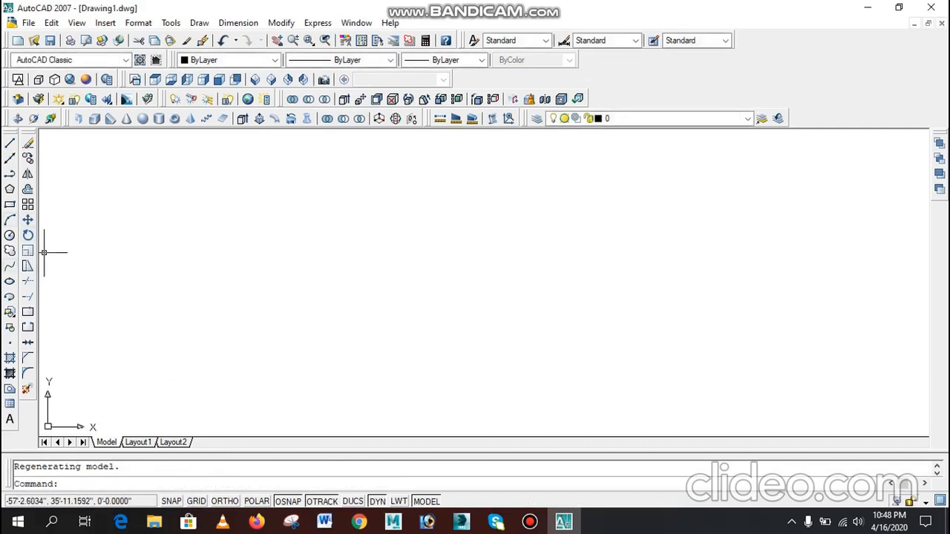
- Draw a circle with a 1' radius in the top view with Ortho mode on
left_click(155, 80)
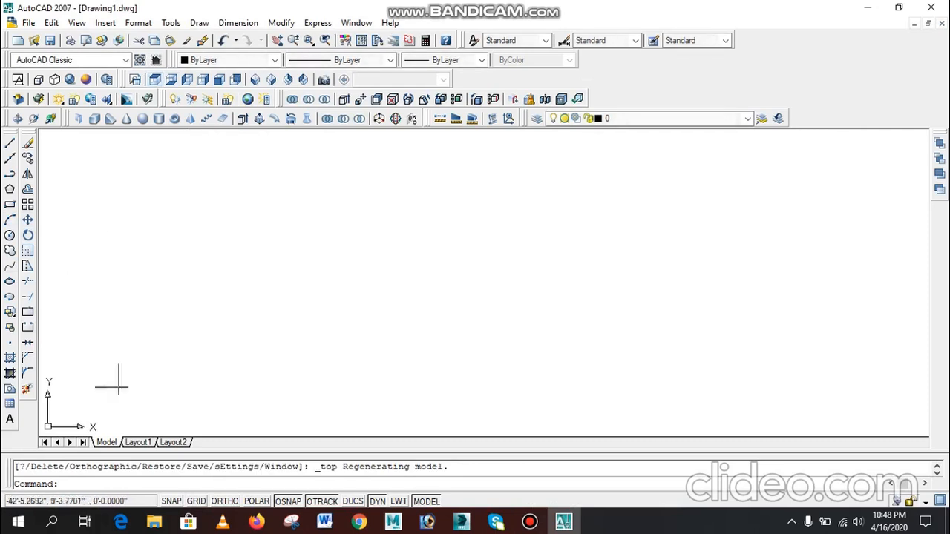
key("F8")
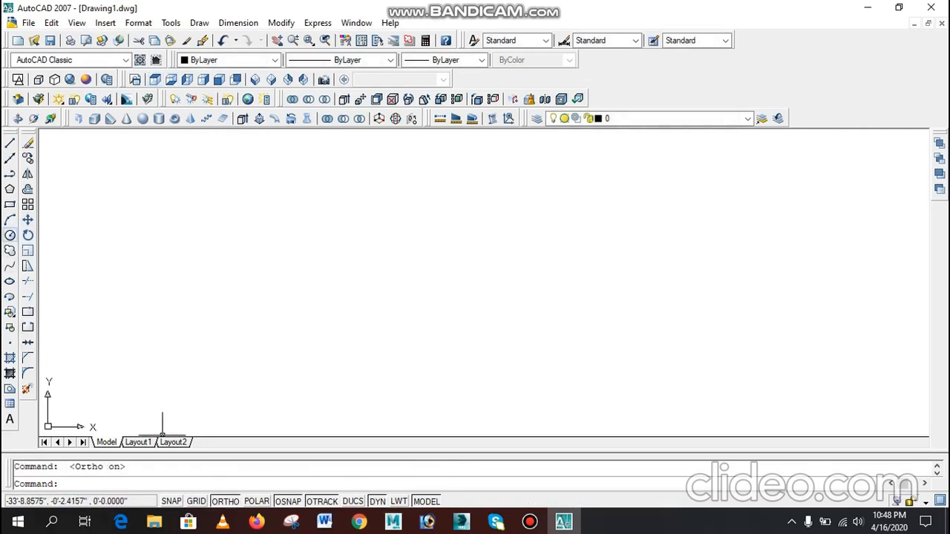
left_click(10, 235)
left_click(453, 287)
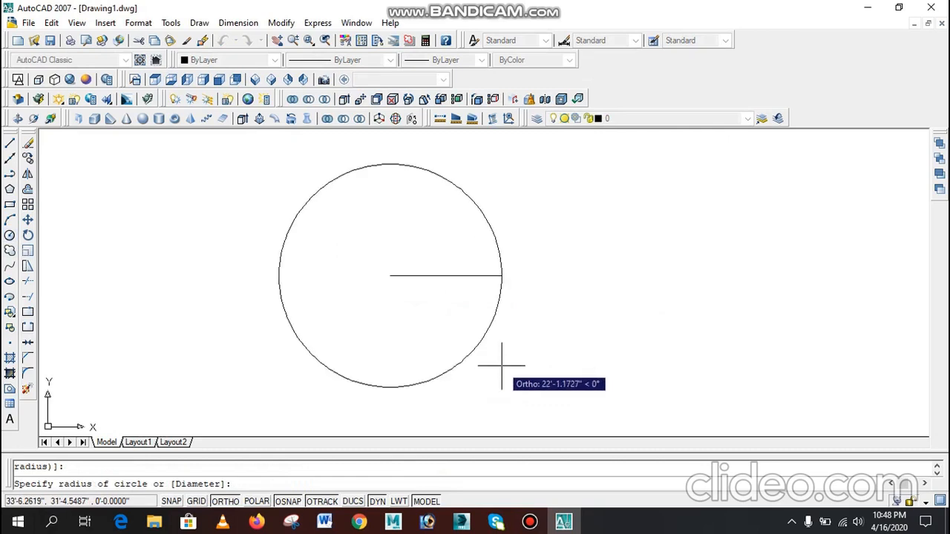
type("1'")
key("Return")
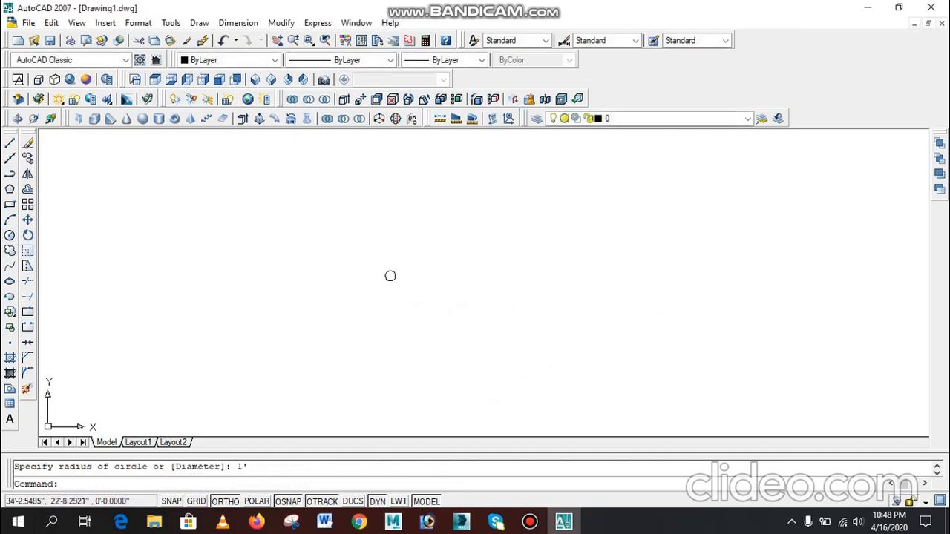
- Offset the circle 2" inward to form the gear's rim
scroll(368, 268, "up", 3)
scroll(468, 260, "up", 1)
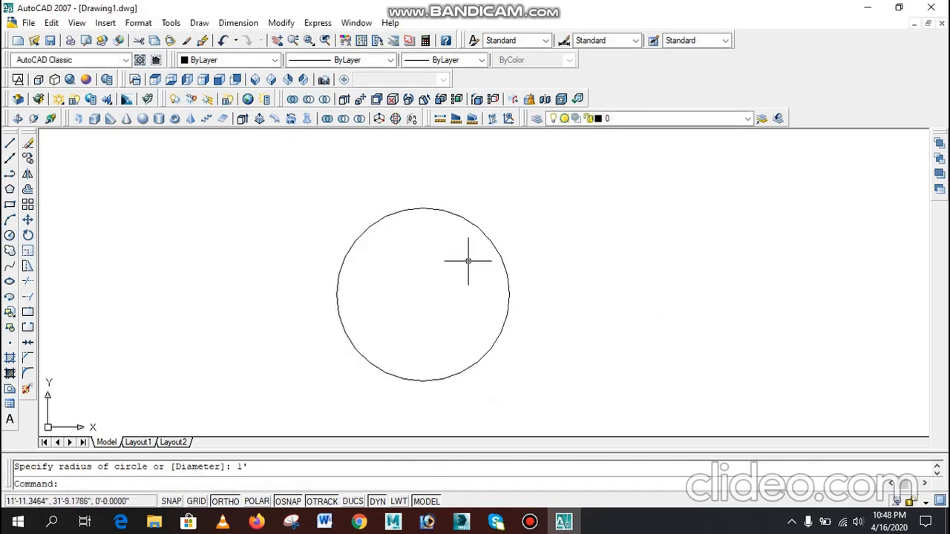
type("o")
key("Return")
type("2")
key("Return")
left_click(488, 237)
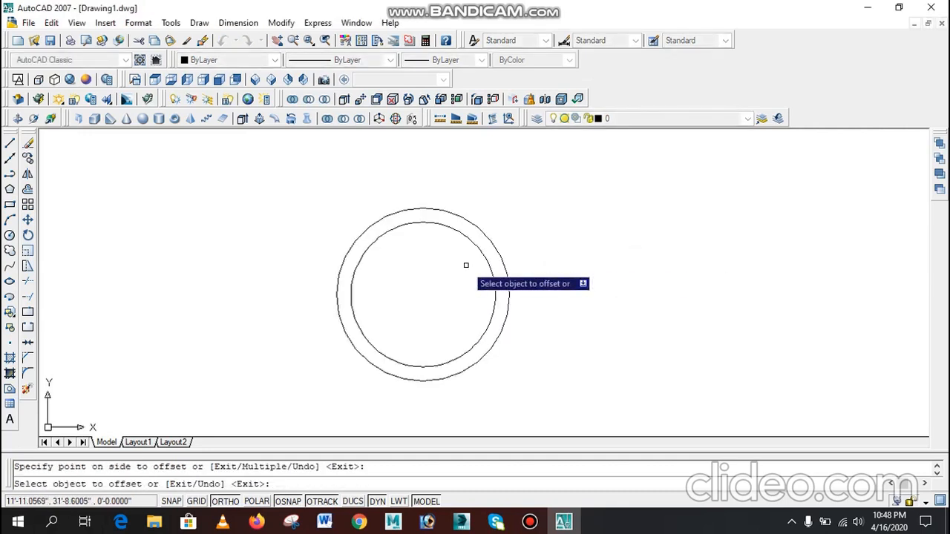
left_click(460, 267)
key("Escape")
- Draw a circle with a 3" radius at the common centre of the rim circles
type("c")
key("Return")
scroll(438, 320, "down", 2)
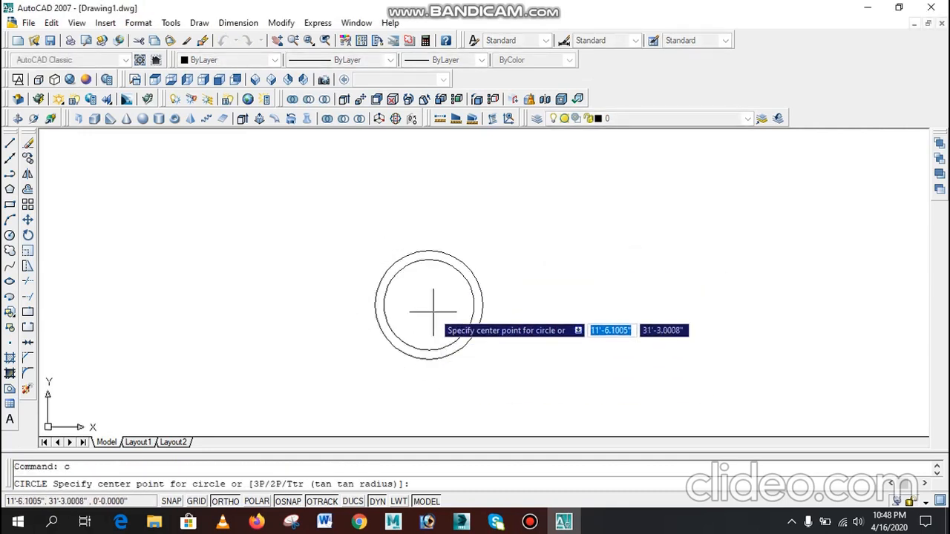
scroll(434, 306, "down", 2)
left_click(430, 317)
scroll(430, 313, "up", 3)
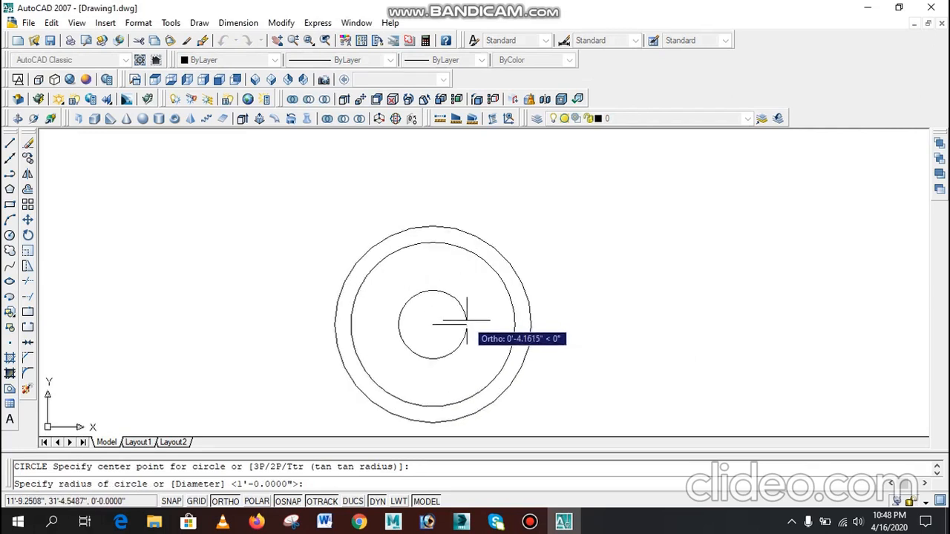
type("3")
key("Return")
- Offset the 3" radius centre circle 1" outward to form the hub ring
scroll(466, 334, "up", 1)
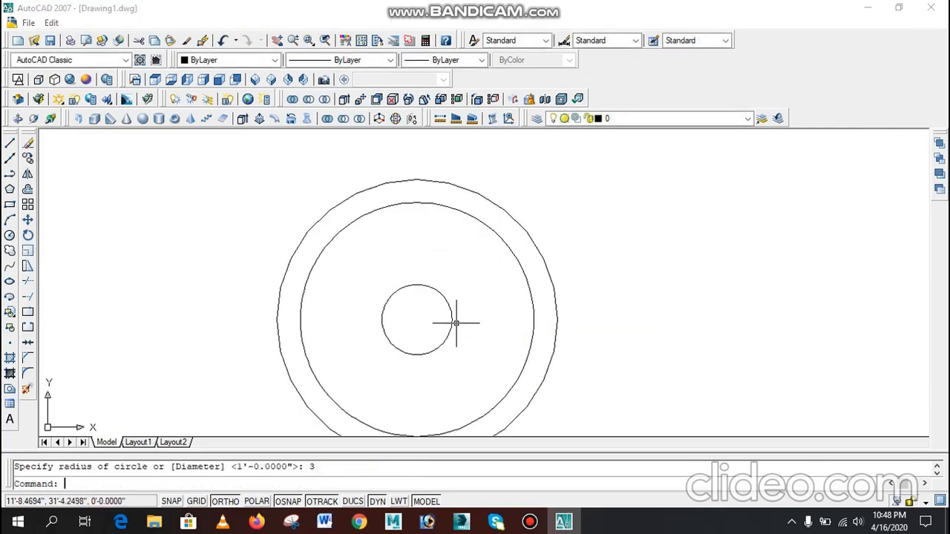
type("o")
key("Return")
type("1")
key("Return")
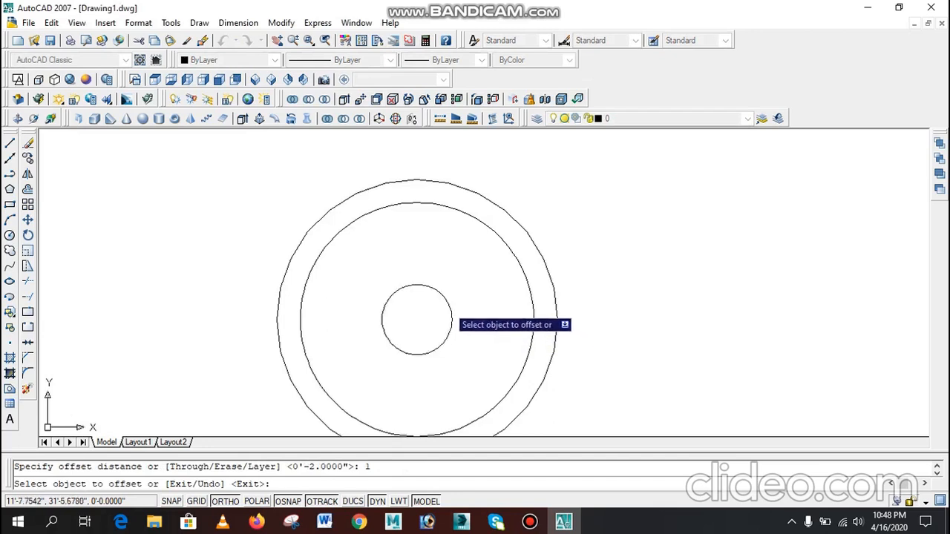
left_click(458, 317)
left_click(460, 297)
key("Escape")
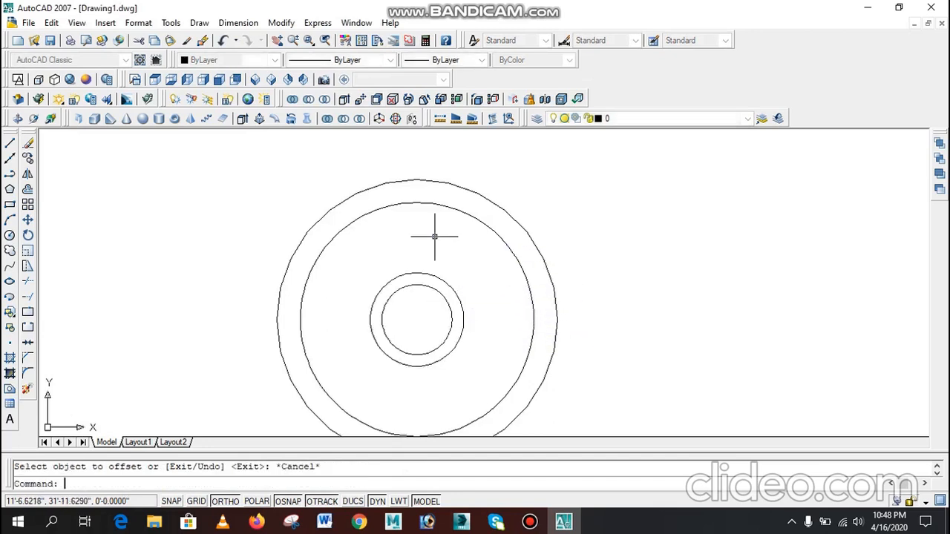
type("l")
key("Return")
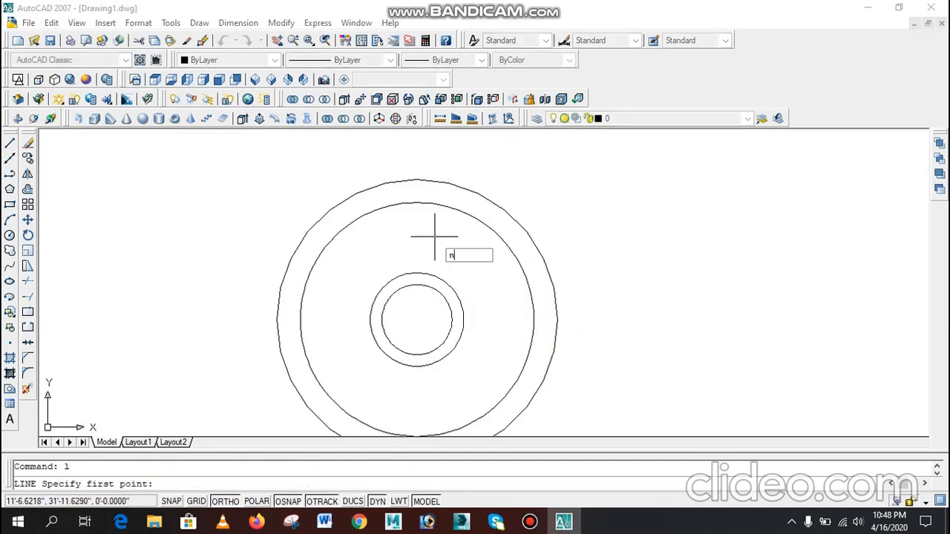
key("Escape")
- Draw a vertical construction line from the top quadrant of the outer hub circle to the inner rim circle
type("l")
key("Return")
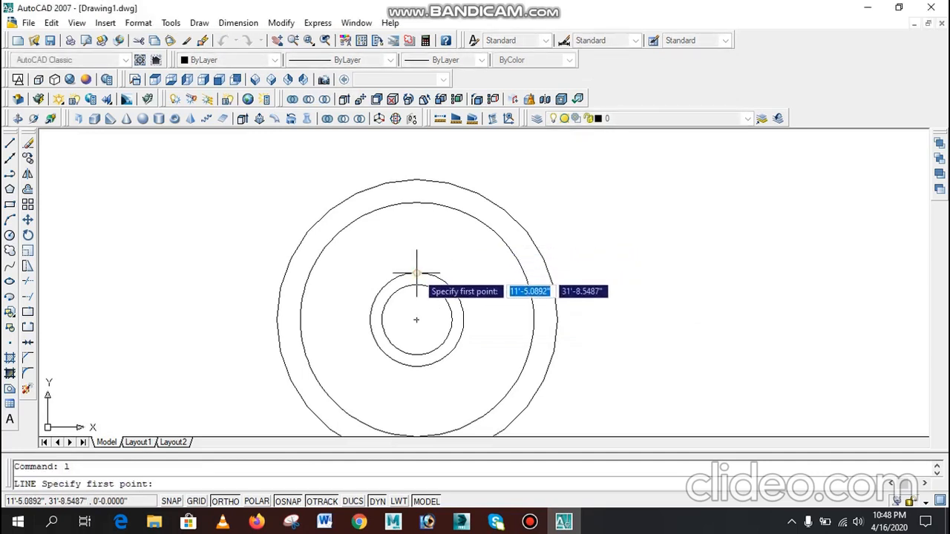
left_click(416, 273)
left_click(418, 202)
key("Escape")
- Draw a circle with a 1" radius at the construction line's midpoint, checking the radius against the gear drawing in Word
type("c")
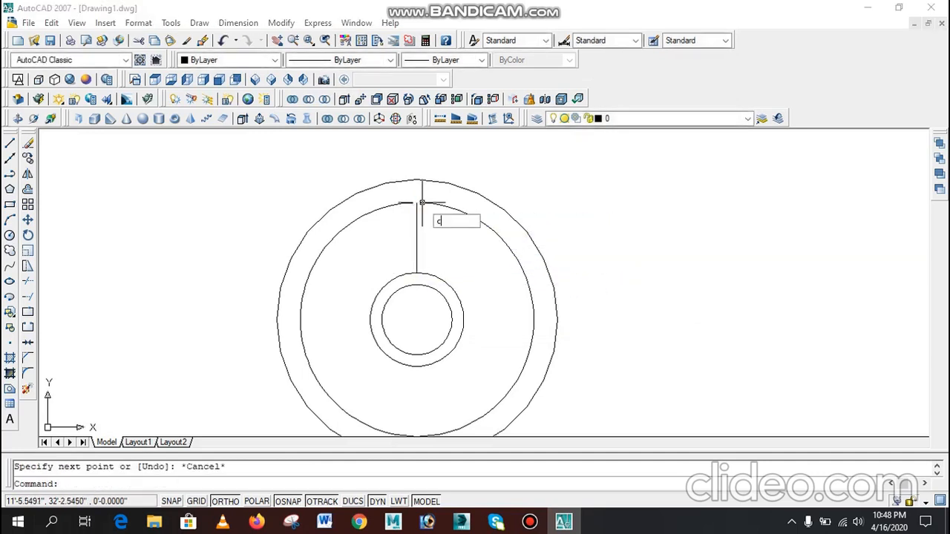
key("Return")
left_click(416, 237)
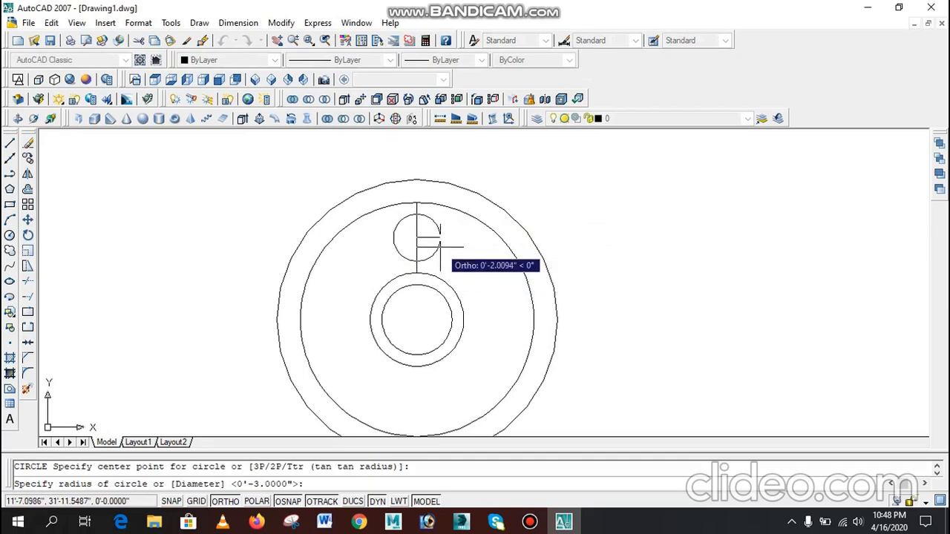
left_click(324, 521)
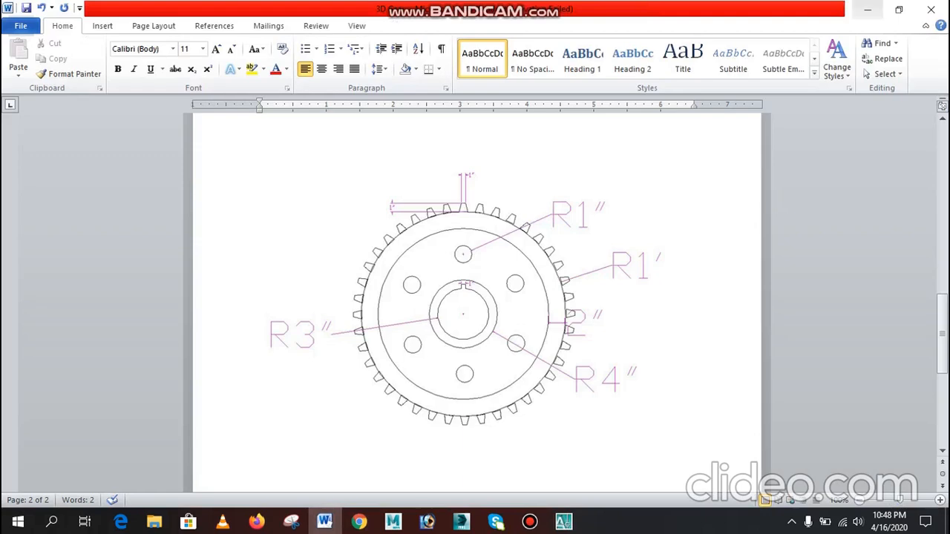
left_click(867, 9)
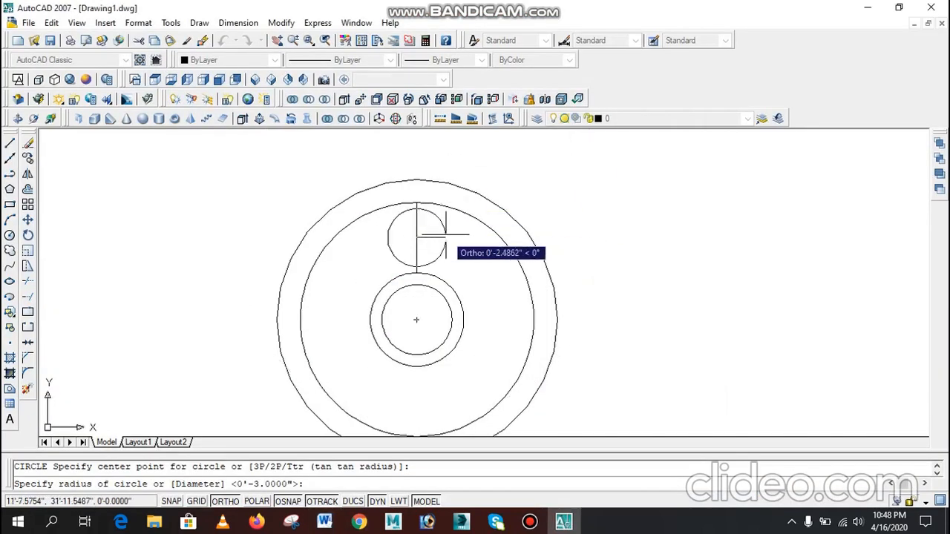
type("1")
key("Return")
- Delete the vertical construction line between the hub and the rim
scroll(438, 234, "up", 2)
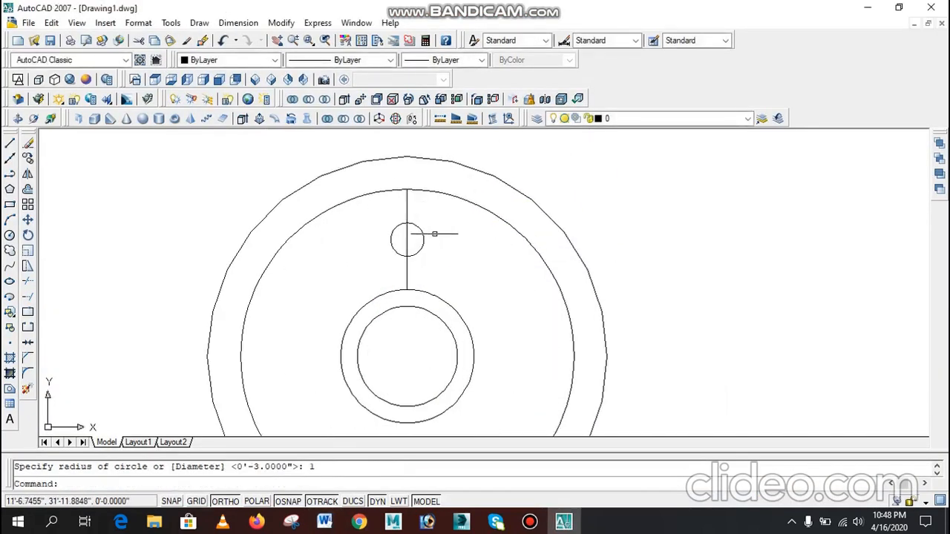
left_click_drag(472, 306, 363, 280)
key("Delete")
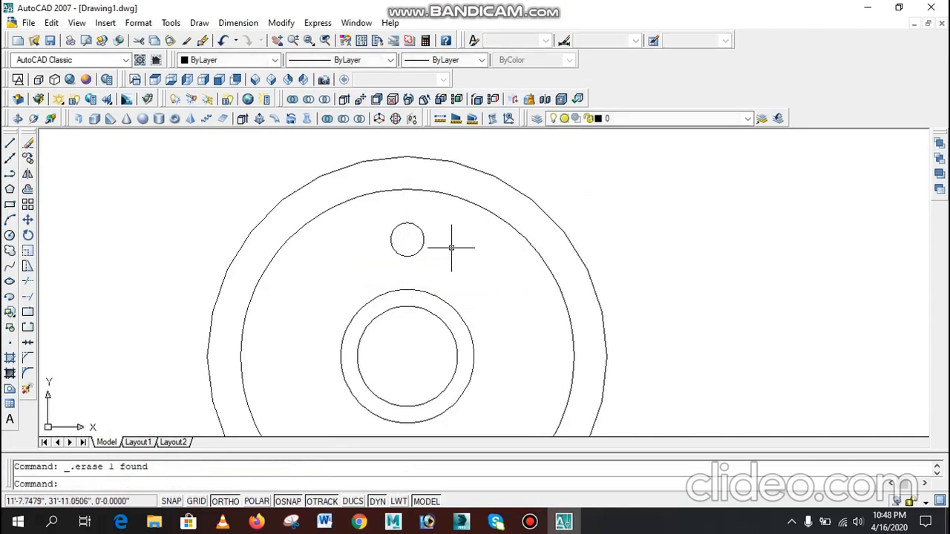
- Create a polar array of the small 1" radius circle around the gear's centre with 6 items over 360 degrees
type("ar")
key("Return")
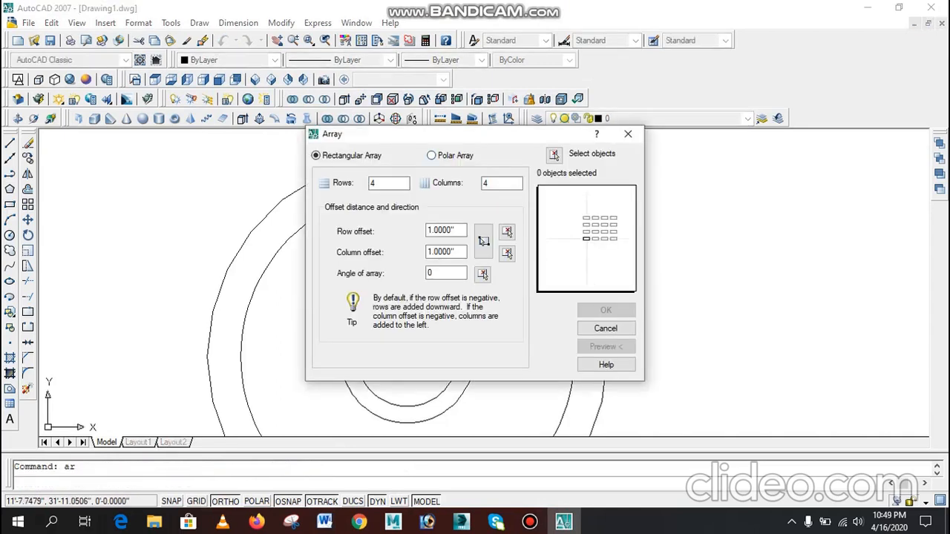
left_click(431, 155)
left_click(553, 153)
left_click(480, 219)
left_click(398, 250)
key("Return")
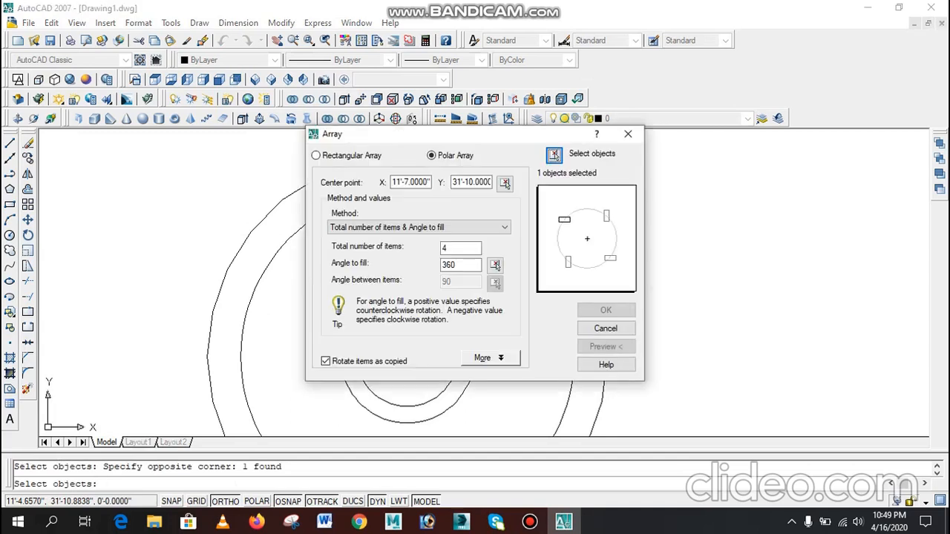
left_click(505, 183)
scroll(406, 359, "down", 5)
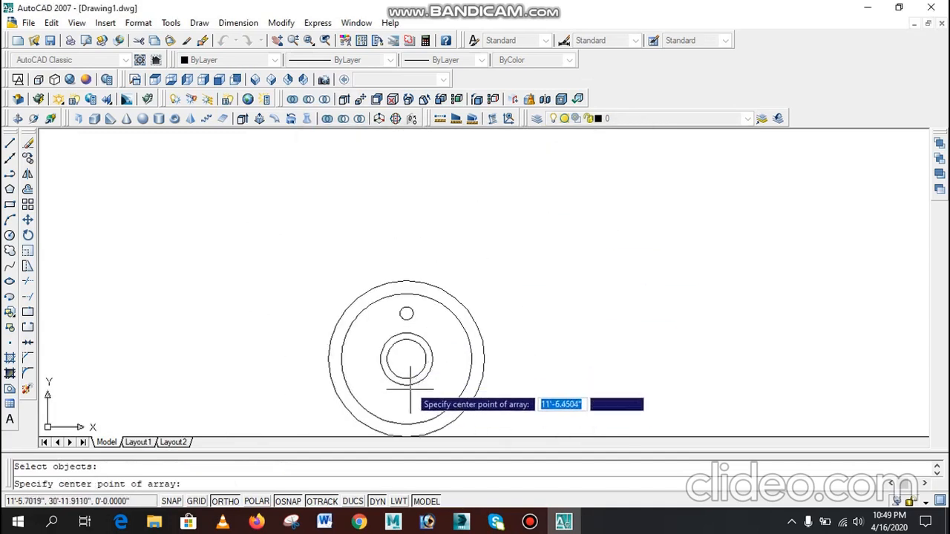
left_click(406, 359)
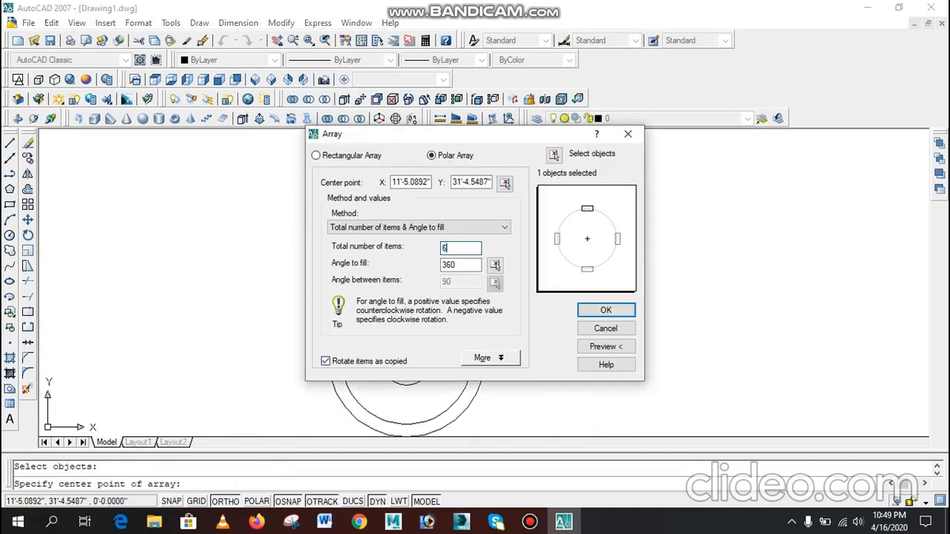
key("Return")
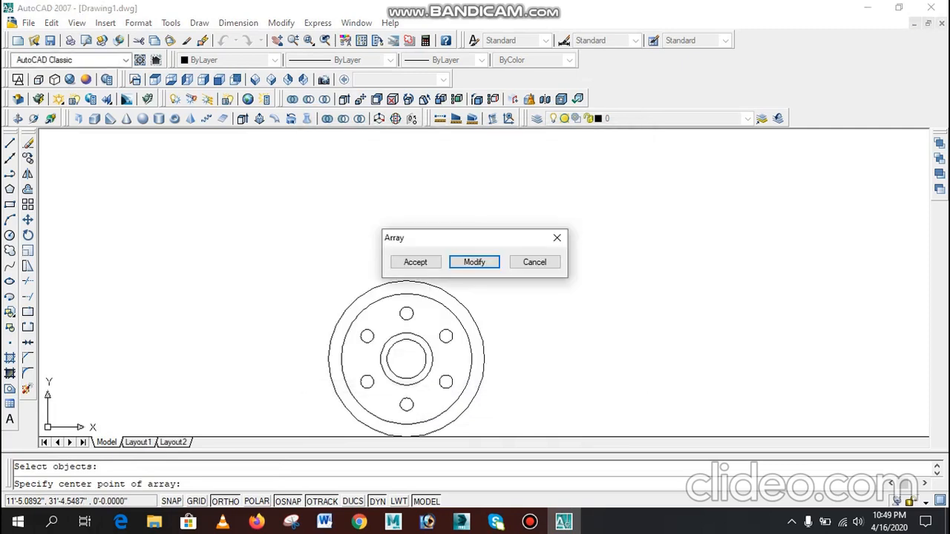
left_click(415, 262)
- Draw a 0.5" vertical line upward from the top quadrant of the inner hub circle
scroll(409, 375, "up", 5)
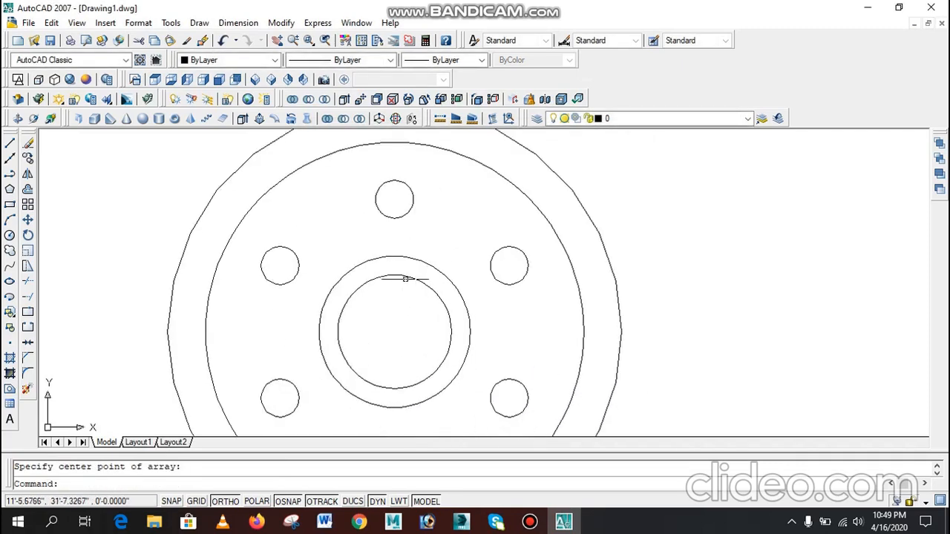
scroll(364, 275, "up", 4)
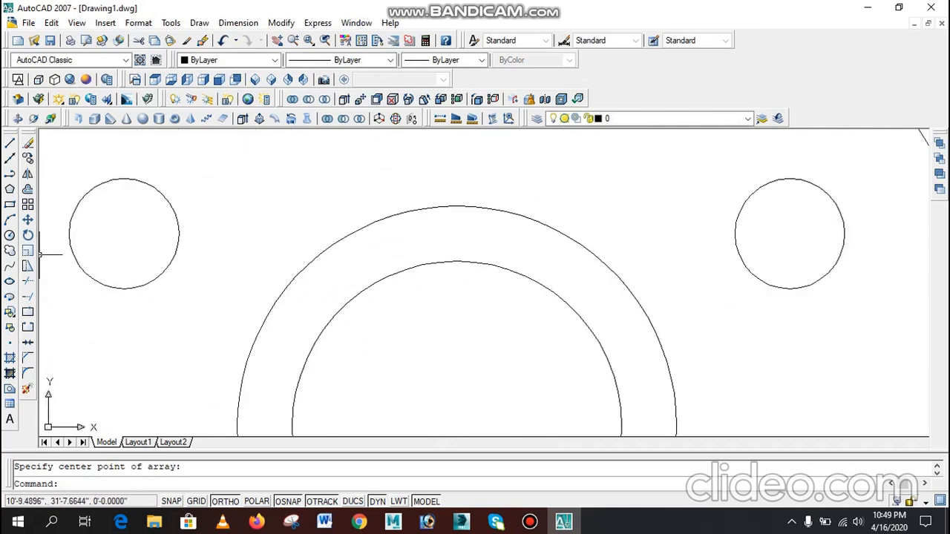
left_click(456, 261)
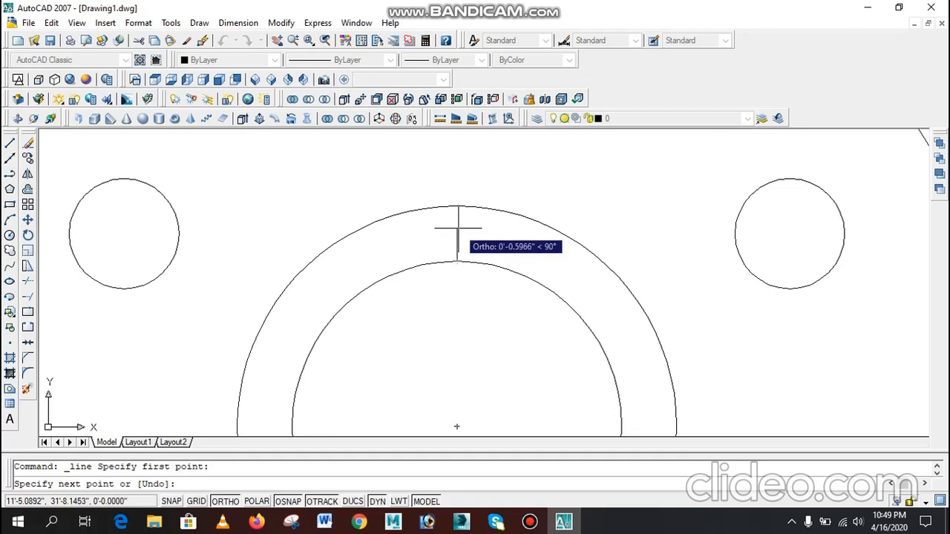
type(".5")
key("Return")
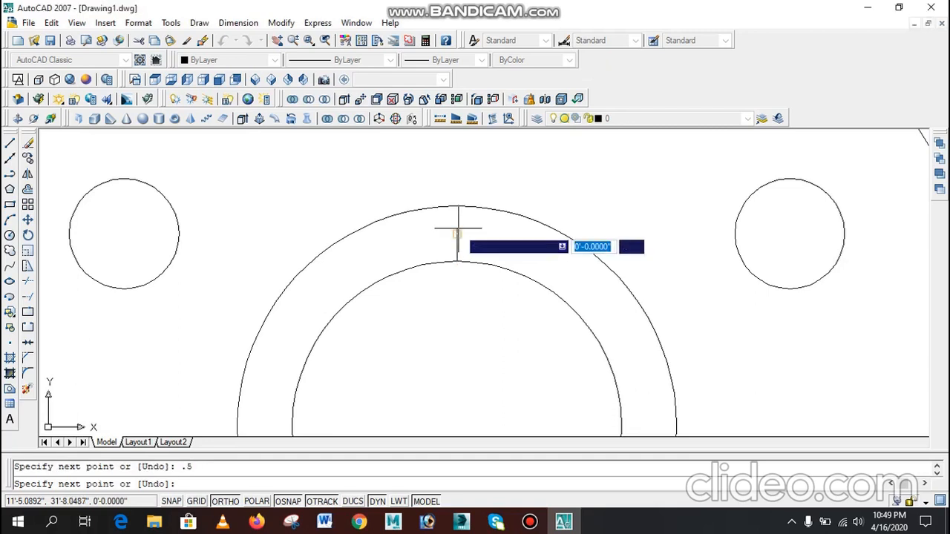
scroll(480, 220, "up", 3)
key("Escape")
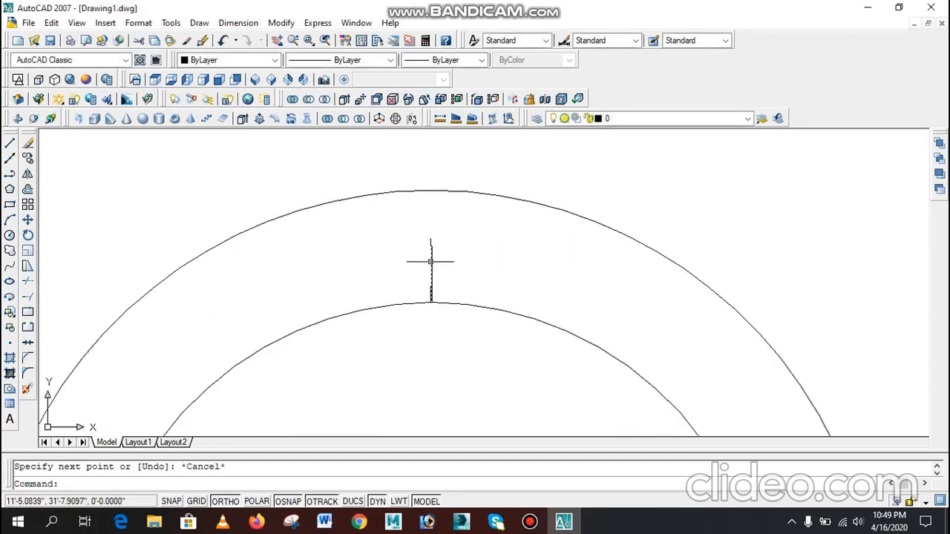
- Offset the short vertical line above the inner hub circle by 0.25" to both sides
type("o")
key("Return")
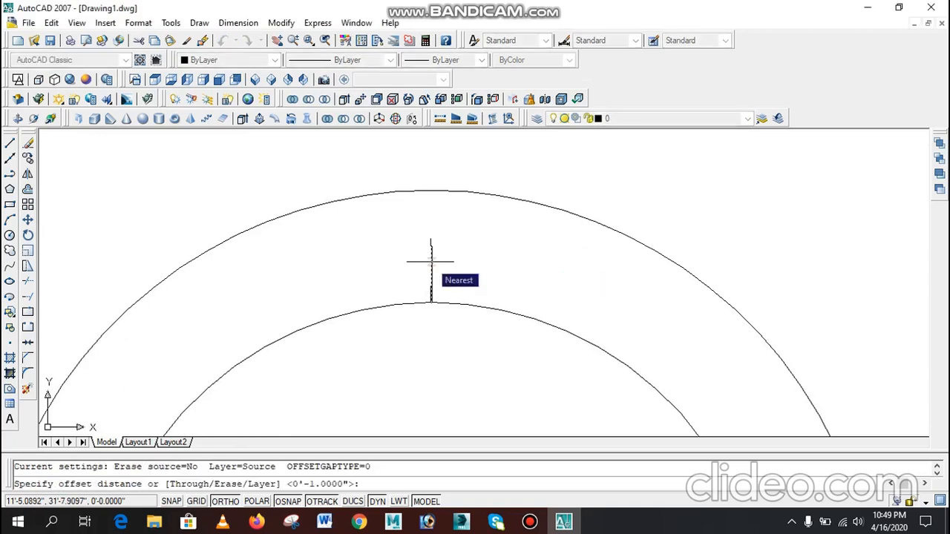
type(".")
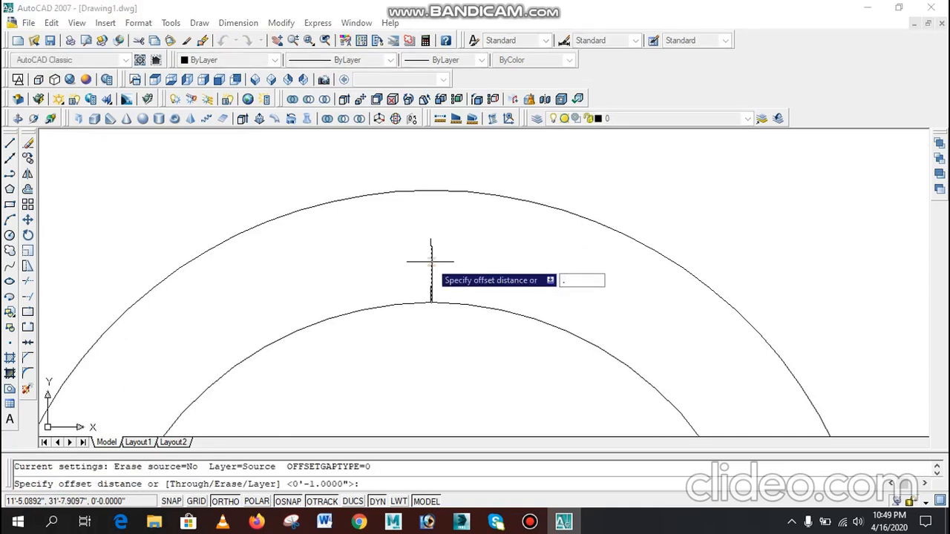
type("25")
key("Return")
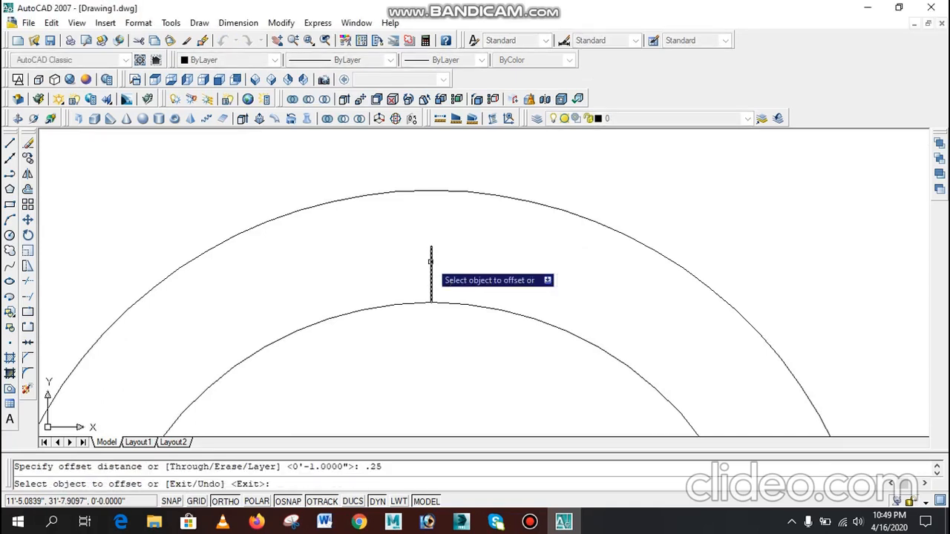
left_click(430, 261)
left_click(403, 259)
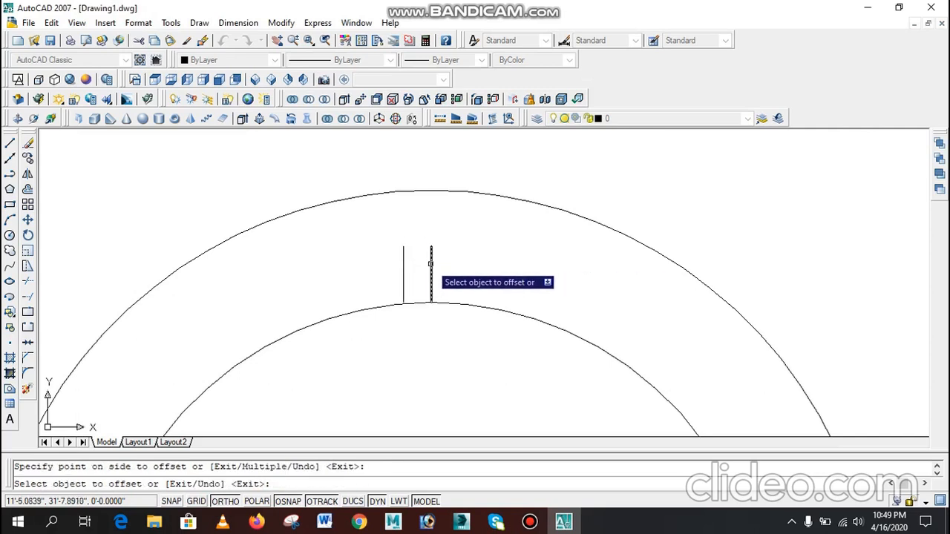
left_click(431, 263)
left_click(483, 262)
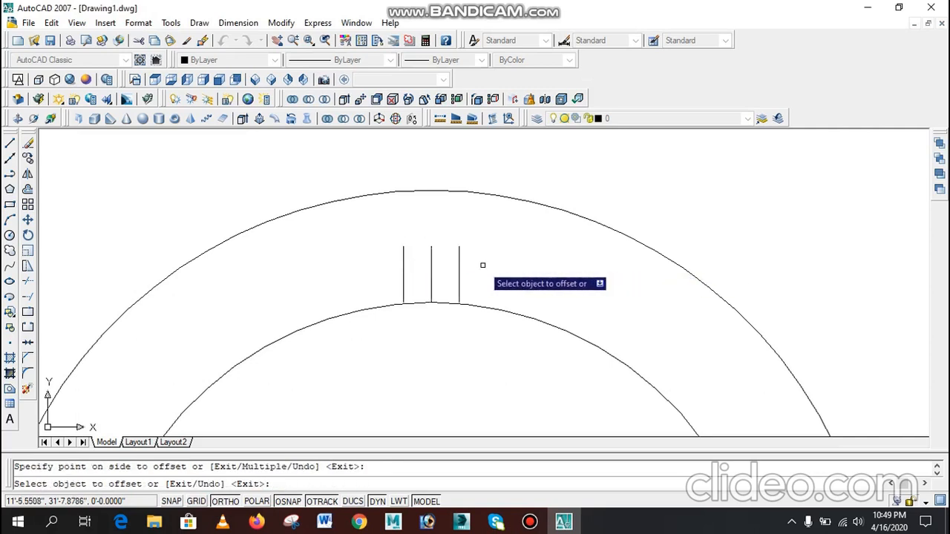
key("Escape")
- Delete the middle keyway line and join the top ends of the two offset lines with a horizontal line
left_click(437, 253)
left_click(430, 258)
key("Delete")
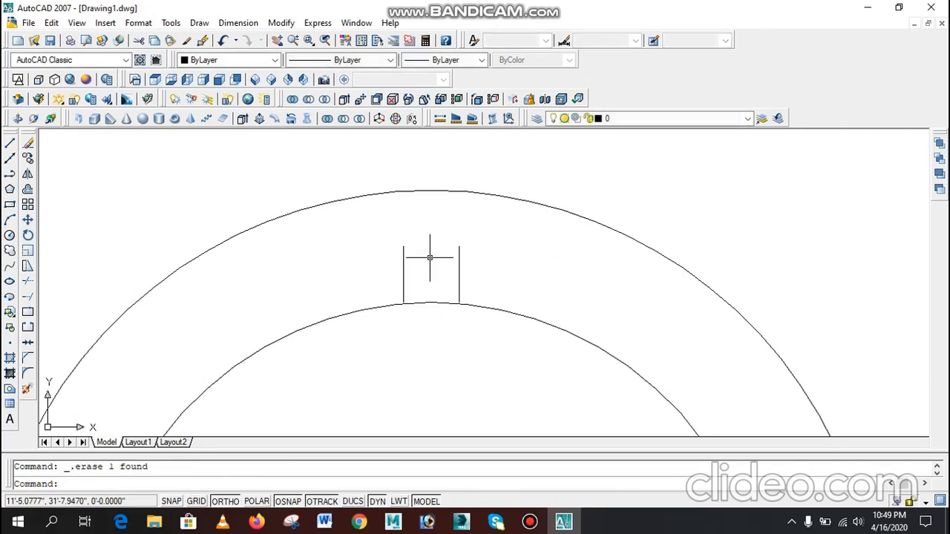
type("l")
key("Return")
left_click(403, 246)
left_click(458, 246)
key("Escape")
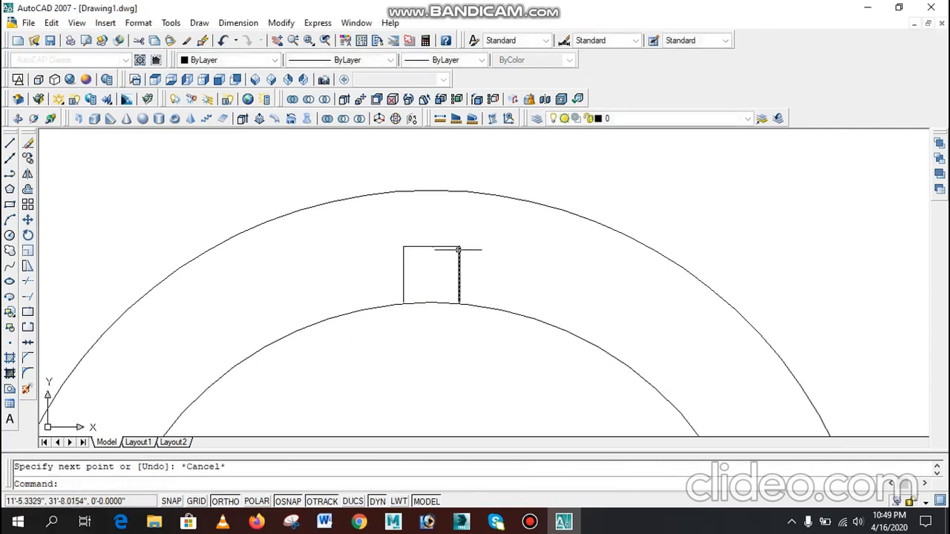
- Extend both vertical keyway sides down to the inner hub circle
scroll(438, 301, "up", 5)
type("ex")
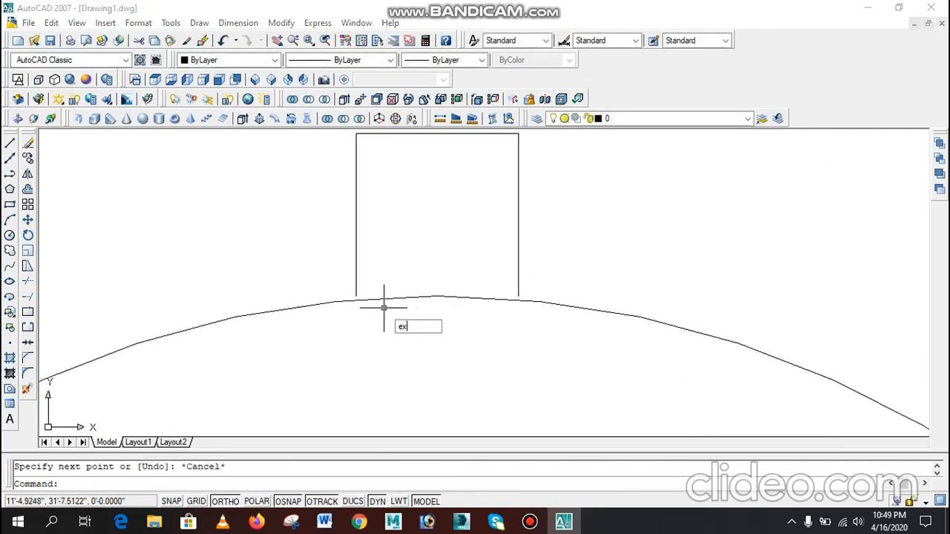
key("Return")
left_click(410, 300)
key("Return")
left_click(534, 243)
left_click(354, 270)
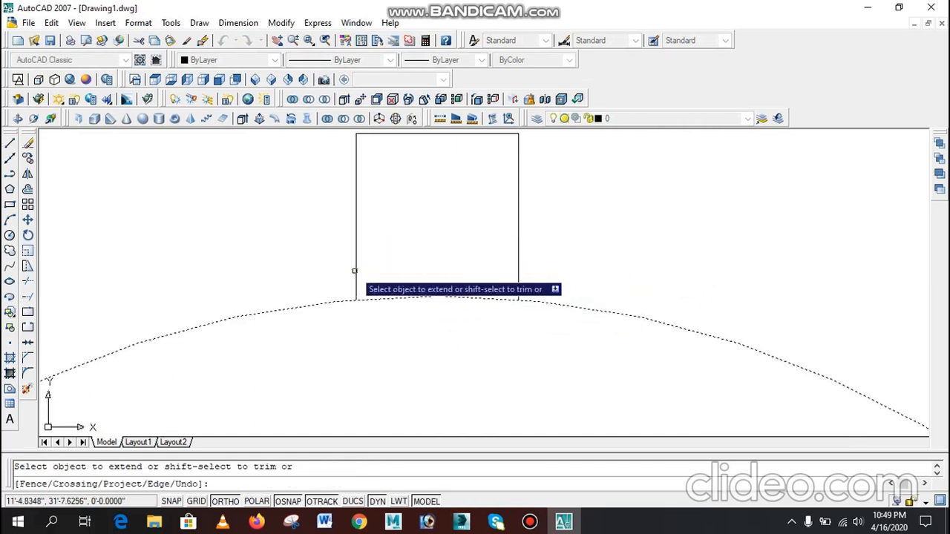
key("Escape")
- Trim away the inner hub circle's arc between the two keyway sides
type("tr")
key("Return")
key("Return")
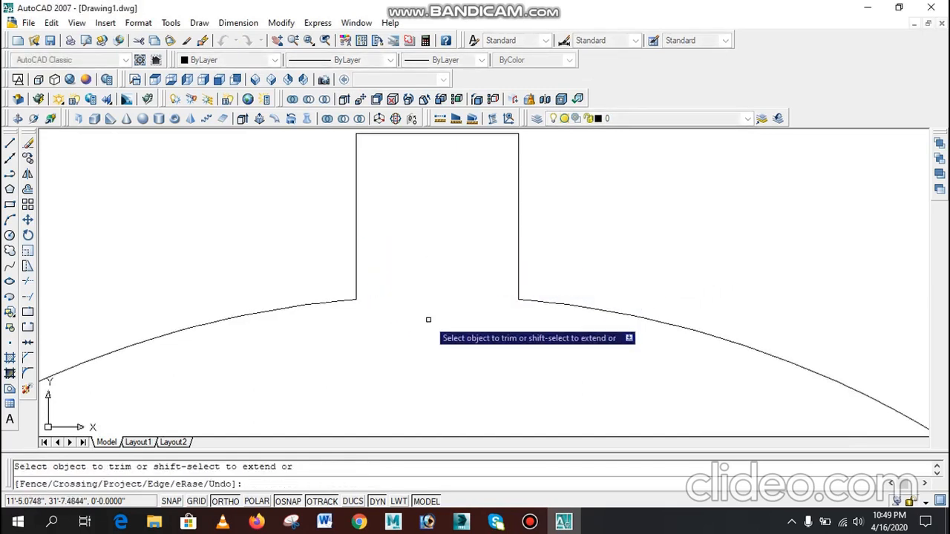
- Draw a 1" vertical line upward from the top quadrant of the gear's outermost circle
scroll(428, 318, "down", 8)
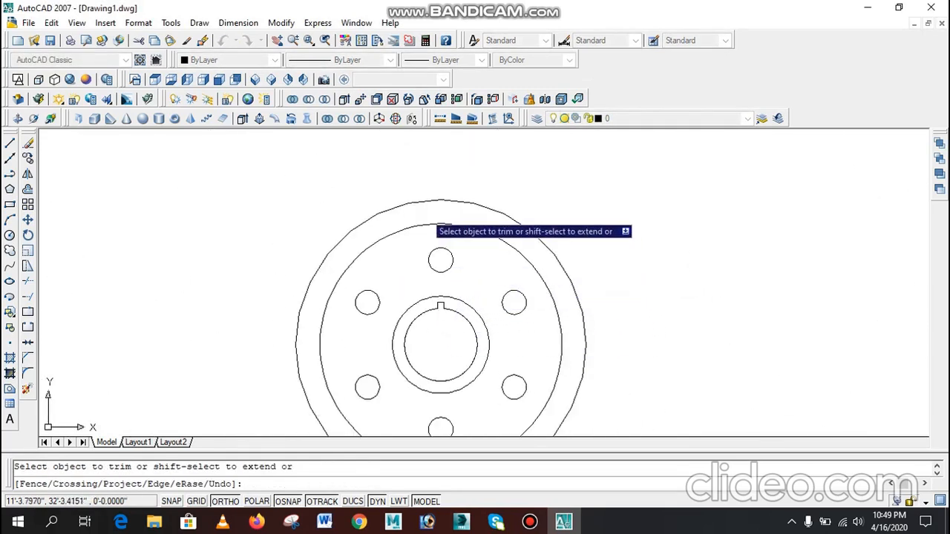
scroll(438, 209, "up", 3)
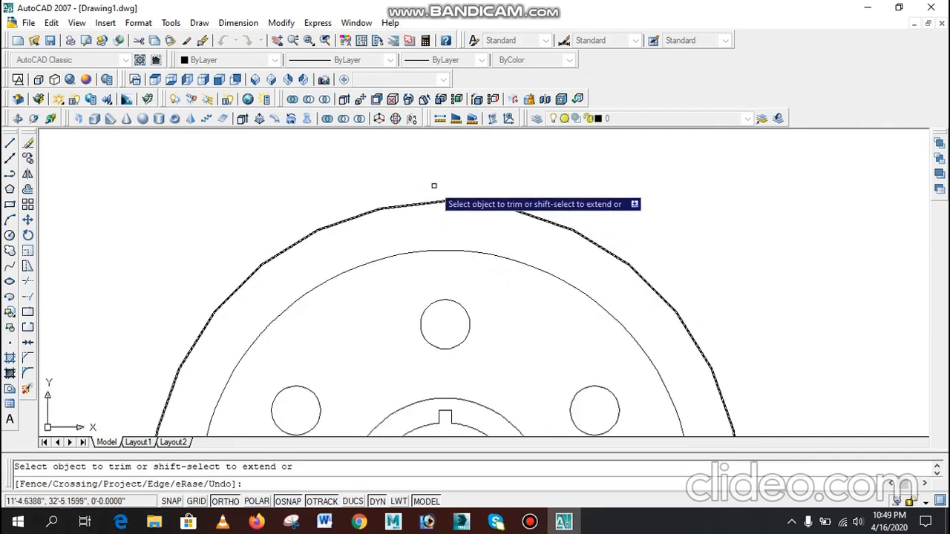
left_click(10, 142)
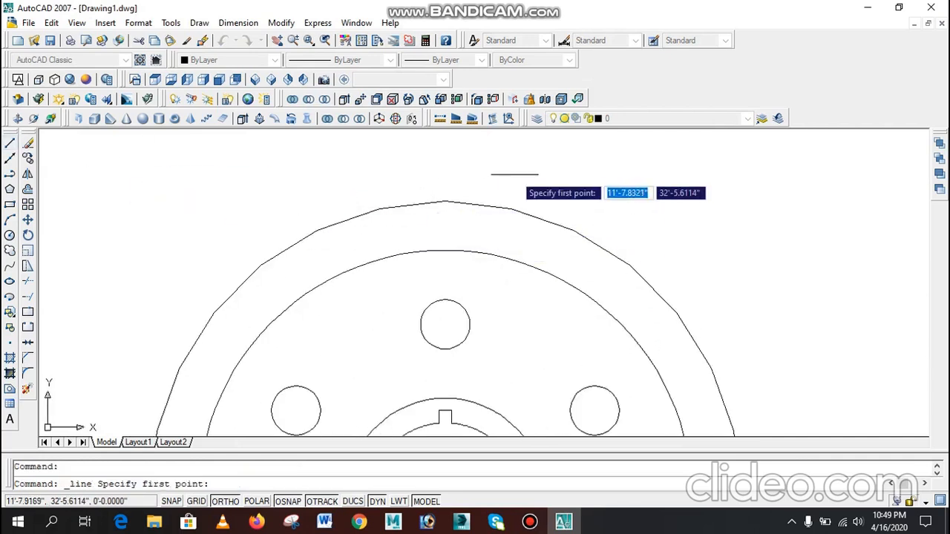
left_click(444, 201)
scroll(444, 178, "up", 5)
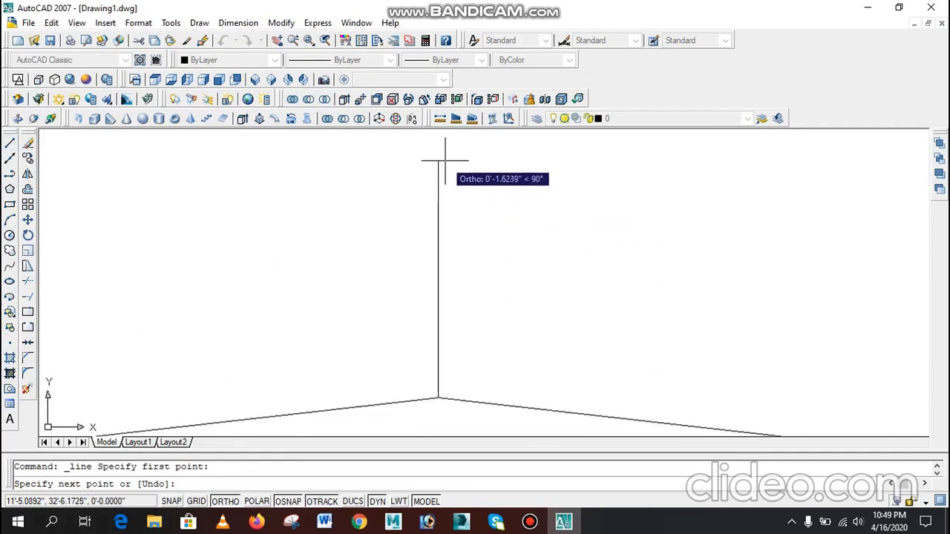
type("1")
key("Return")
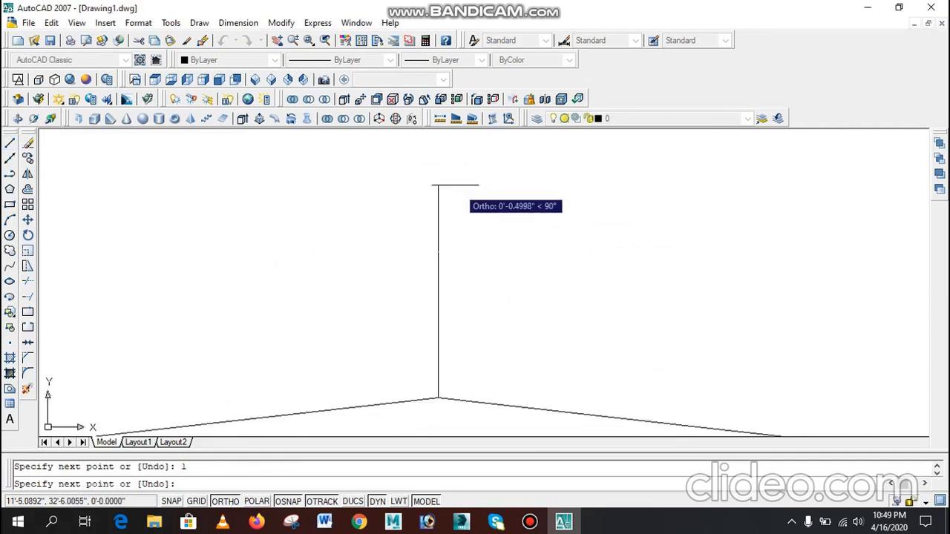
key("Escape")
- Offset the 1" vertical line above the outermost circle by 0.5" to both sides
scroll(509, 260, "down", 4)
scroll(500, 278, "up", 3)
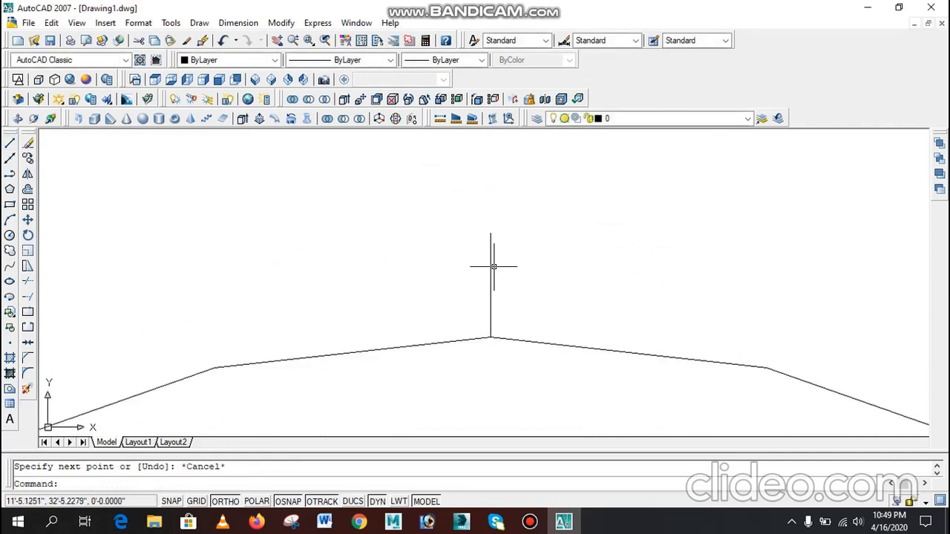
type("o")
key("Return")
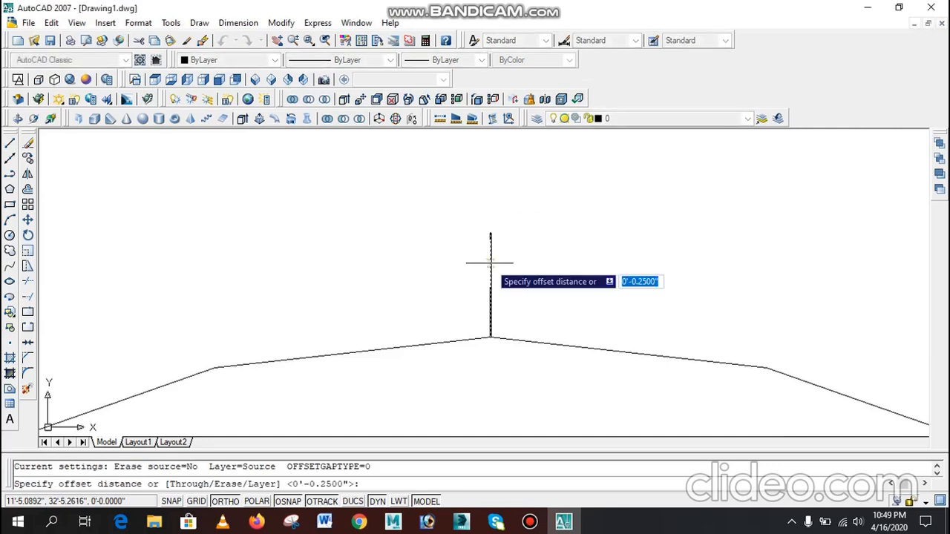
type(".5")
key("Return")
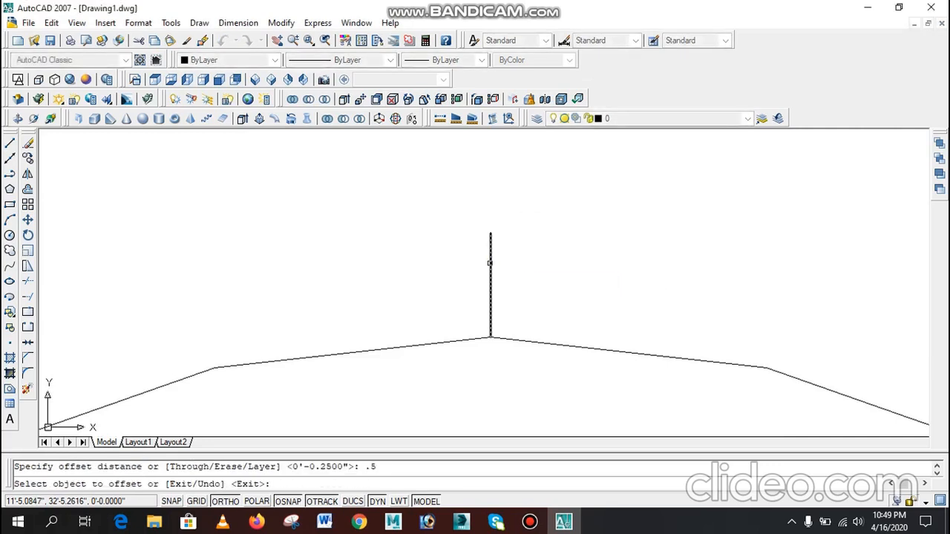
left_click(489, 263)
left_click(486, 272)
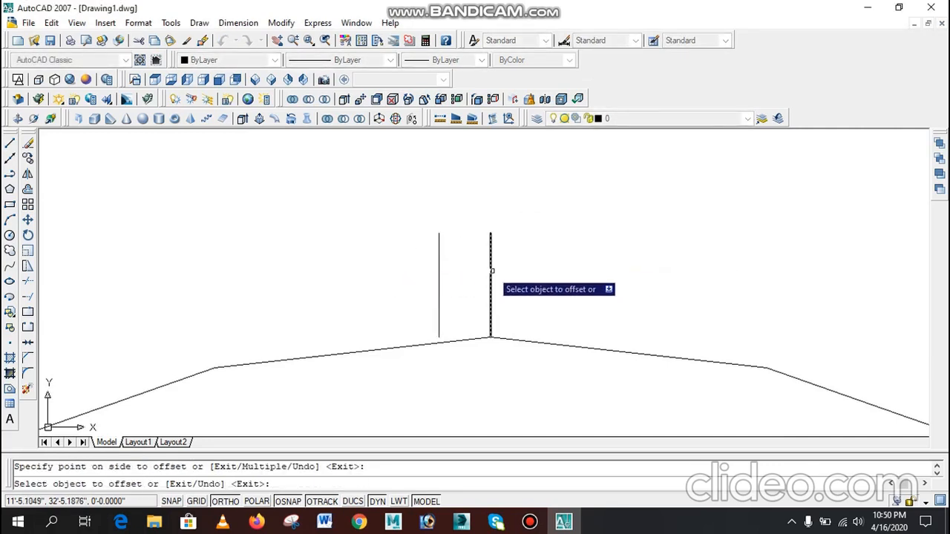
left_click(490, 269)
left_click(573, 281)
key("Escape")
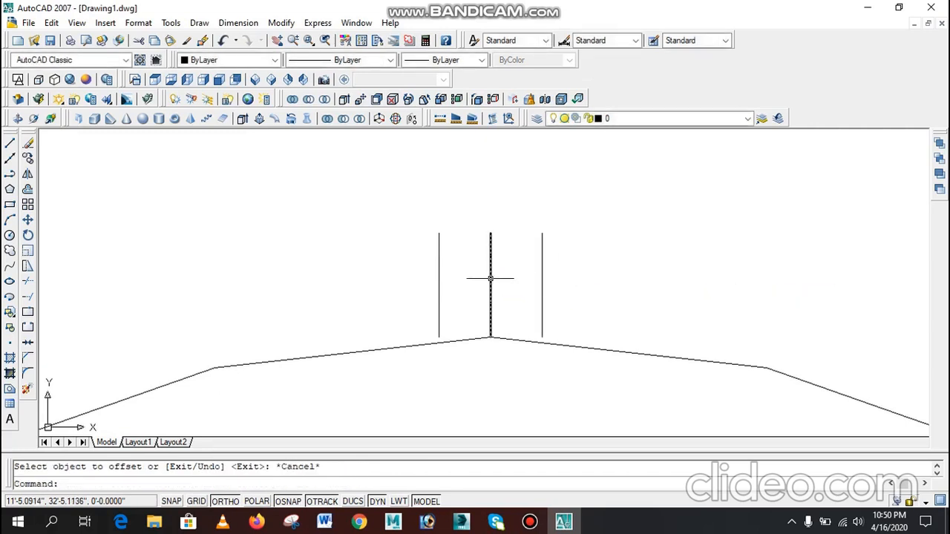
- Offset the tooth's centre line by 0.25" to both sides
type("o")
key("Return")
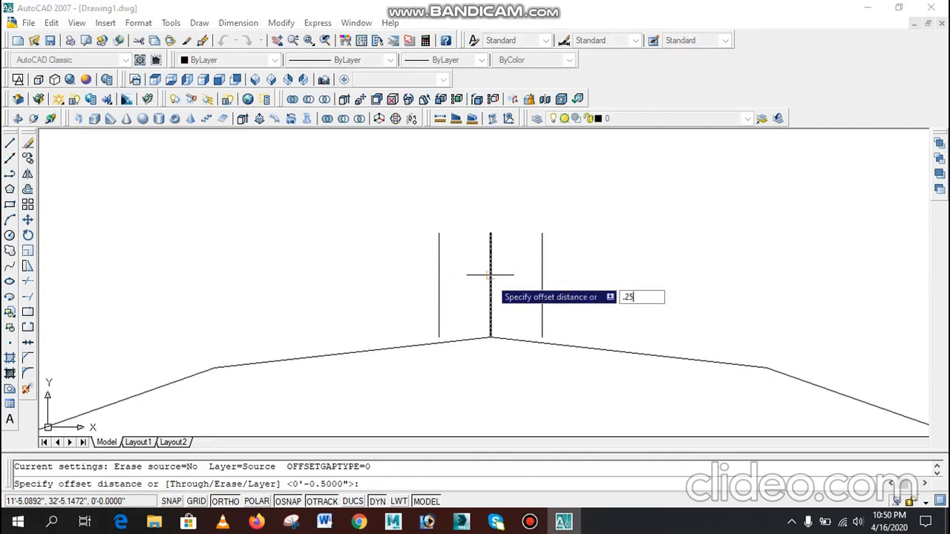
type(".25")
key("Return")
left_click(489, 278)
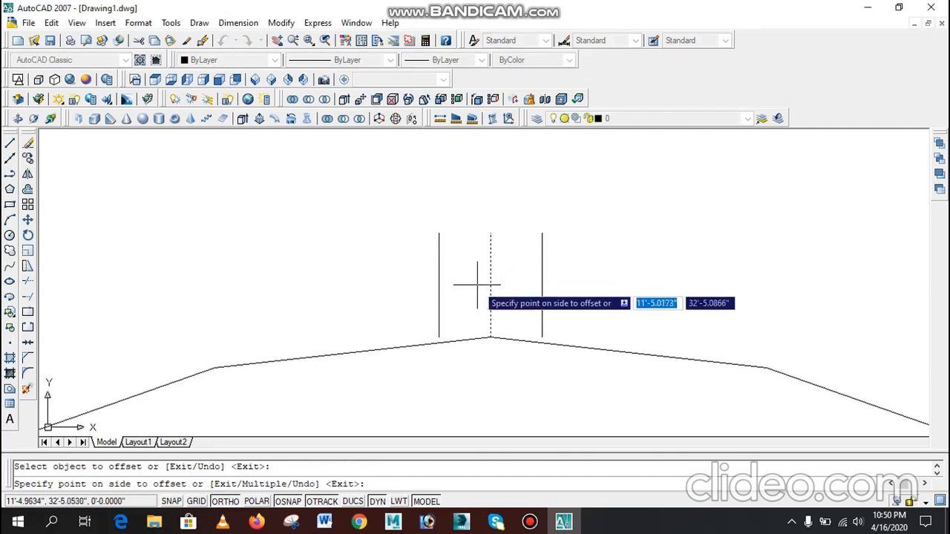
left_click(483, 282)
left_click(490, 285)
left_click(518, 292)
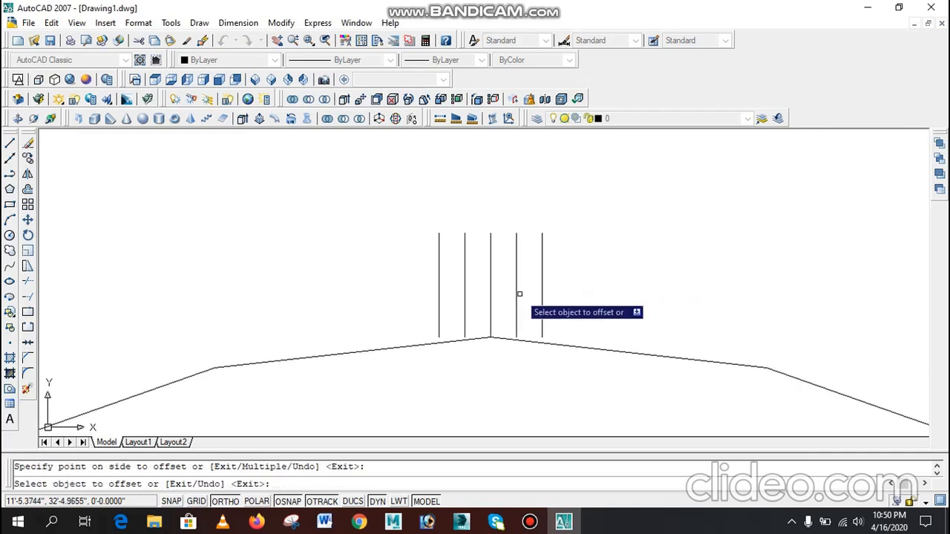
key("Escape")
- Draw the tooth's top edge between the upper ends of the two inner offset lines
left_click(10, 142)
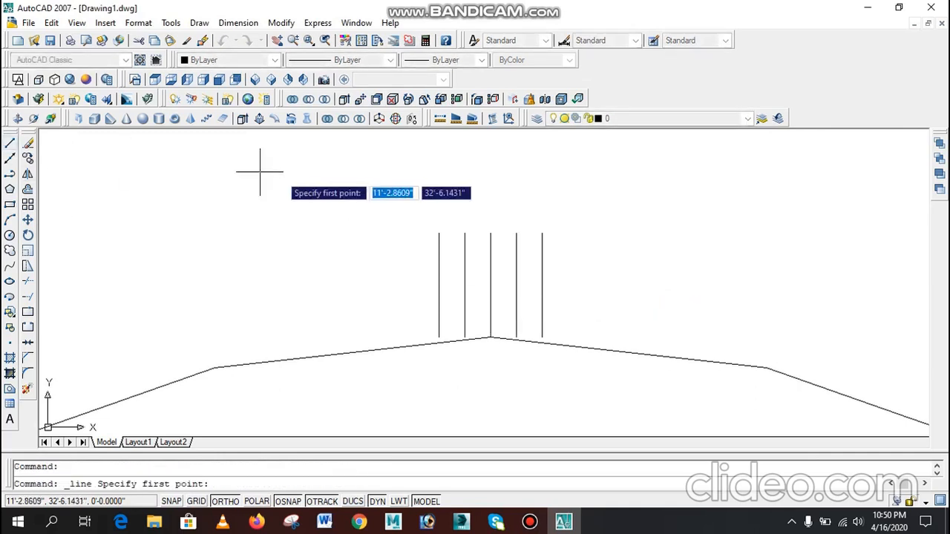
left_click(465, 233)
left_click(515, 233)
key("Escape")
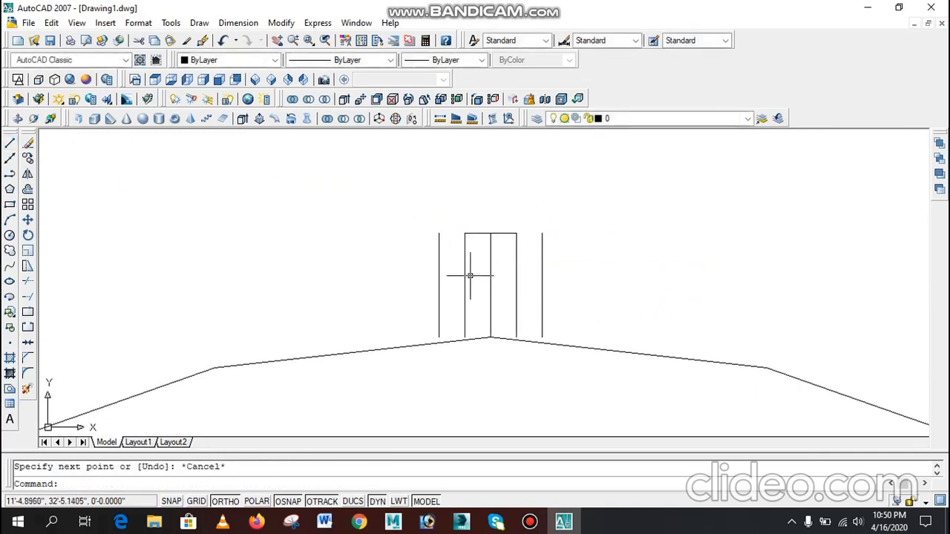
- Draw both slanted tooth flanks from the top edge's ends to the lower ends of the outer offset lines
type("l")
key("Return")
left_click(454, 275)
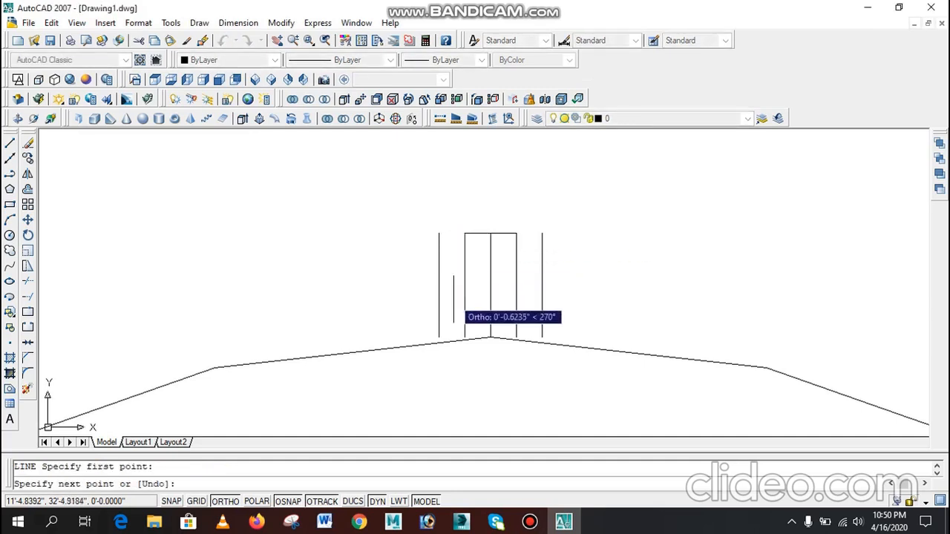
left_click(439, 337)
key("Escape")
right_click(474, 194)
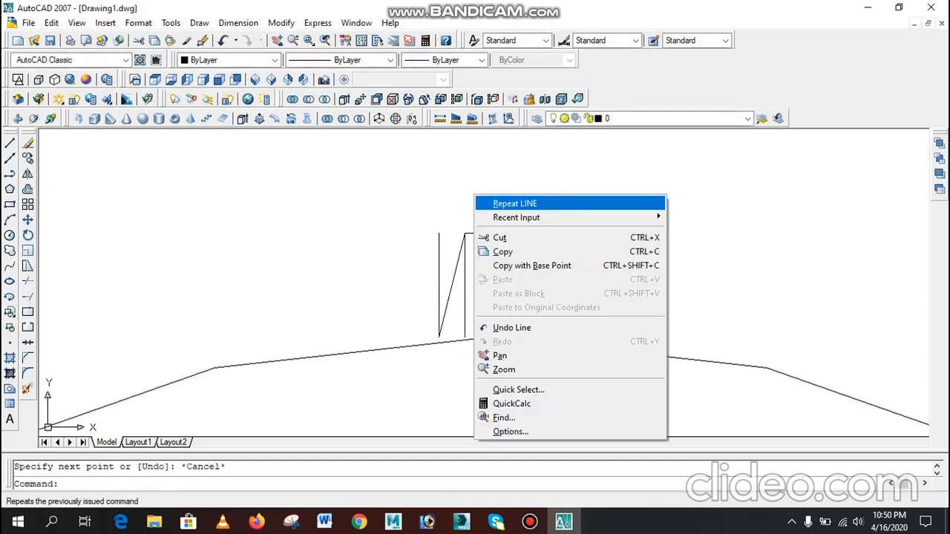
left_click(514, 203)
left_click(541, 312)
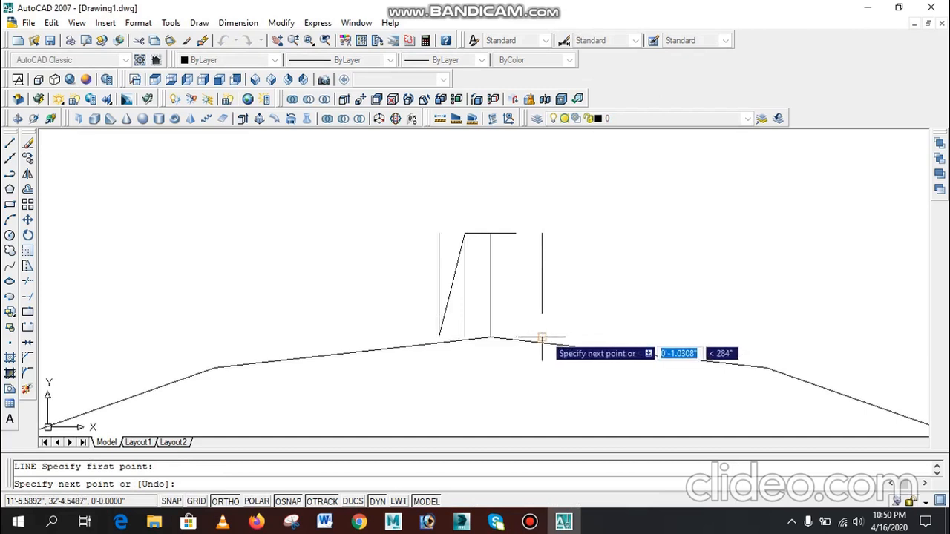
left_click(542, 337)
key("Escape")
- Delete the five vertical construction lines, keeping only the tooth's top edge and slanted flanks
left_click(521, 318)
left_click(462, 329)
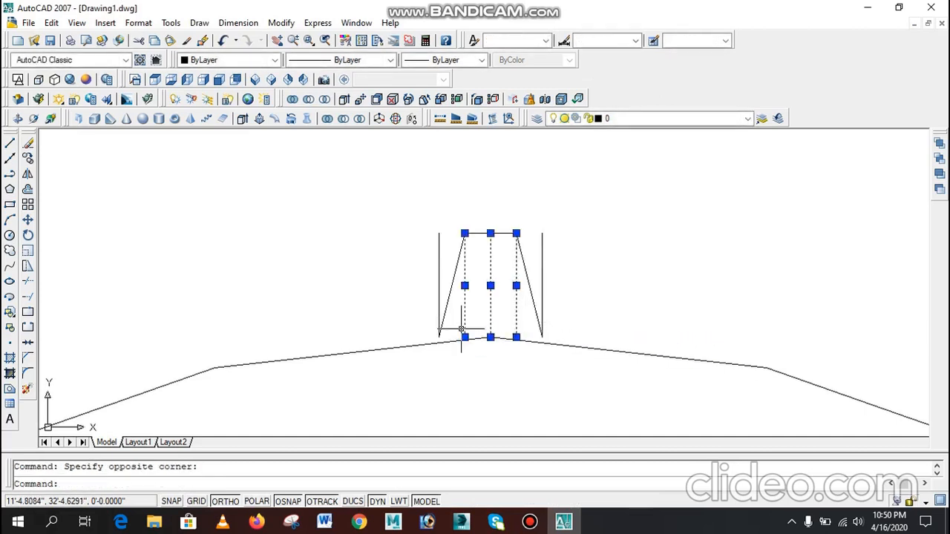
key("Delete")
left_click(555, 215)
left_click(535, 248)
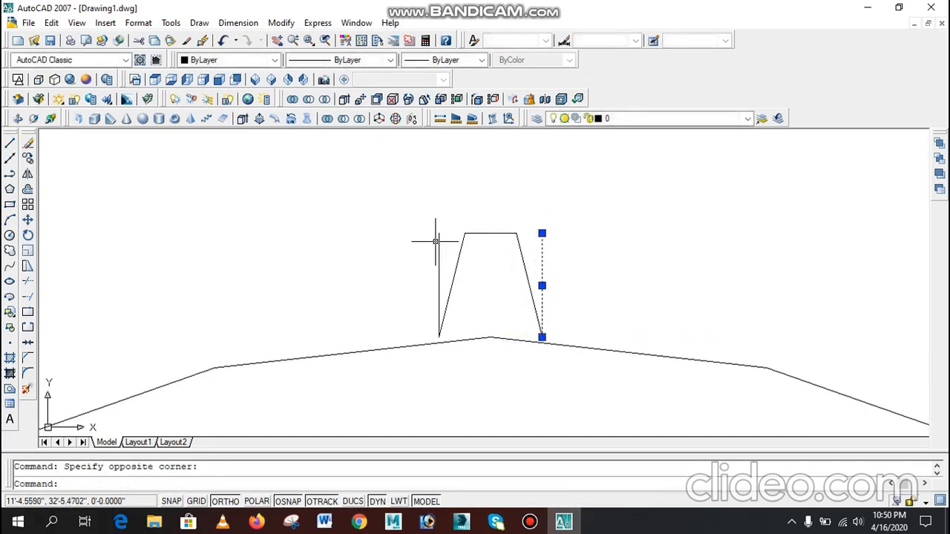
key("Delete")
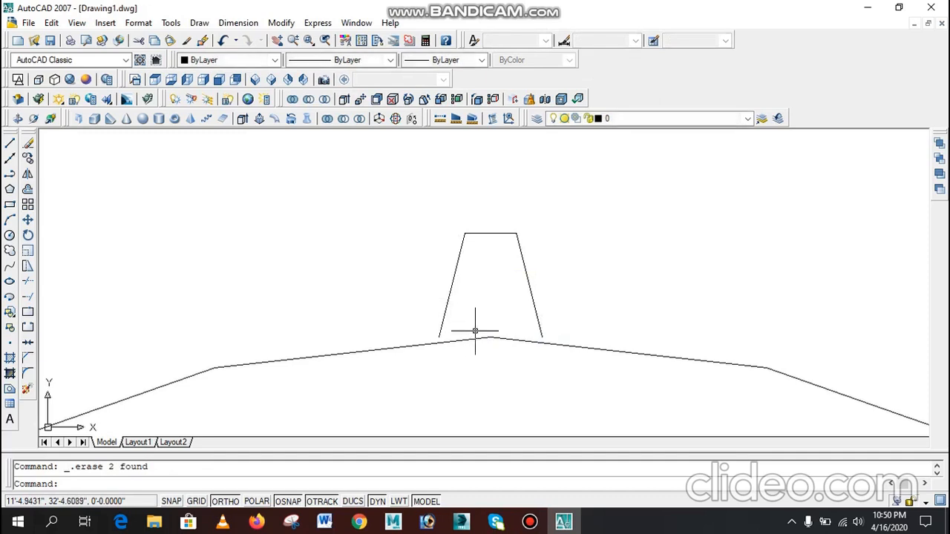
- Try to create a boundary from a point inside the tooth outline
type("bo")
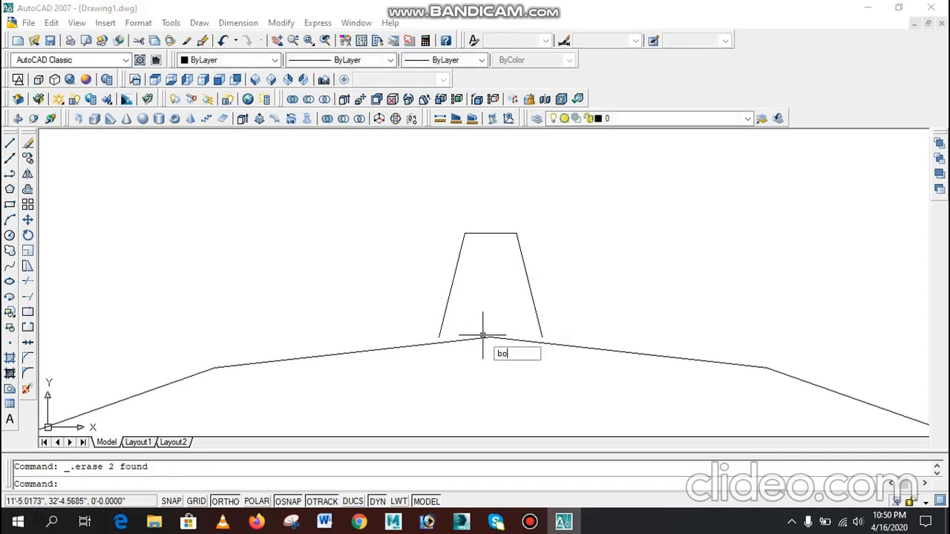
key("Return")
left_click(651, 23)
left_click(502, 297)
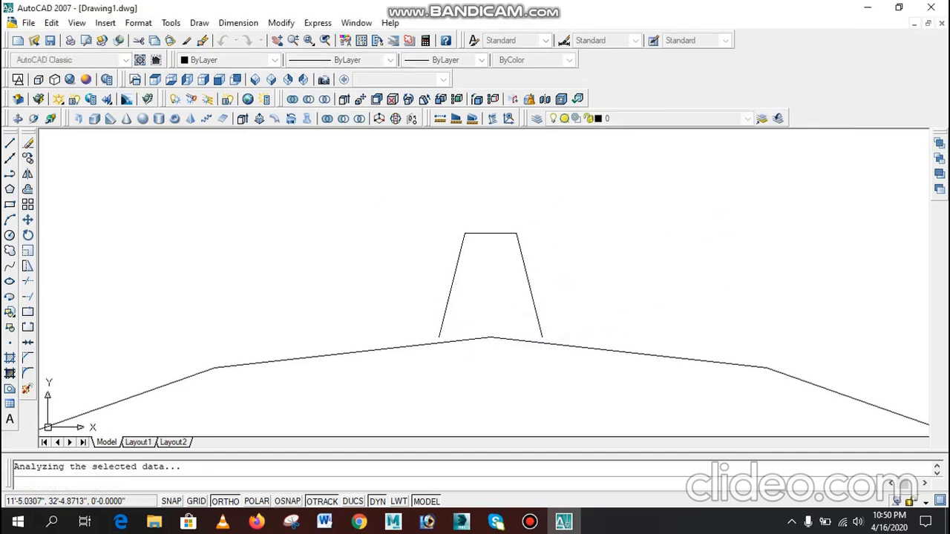
left_click(527, 289)
key("Escape")
- Extend both slanted tooth flanks downward across the rim's outer circle, using that circle as the boundary edge
scroll(488, 339, "up", 2)
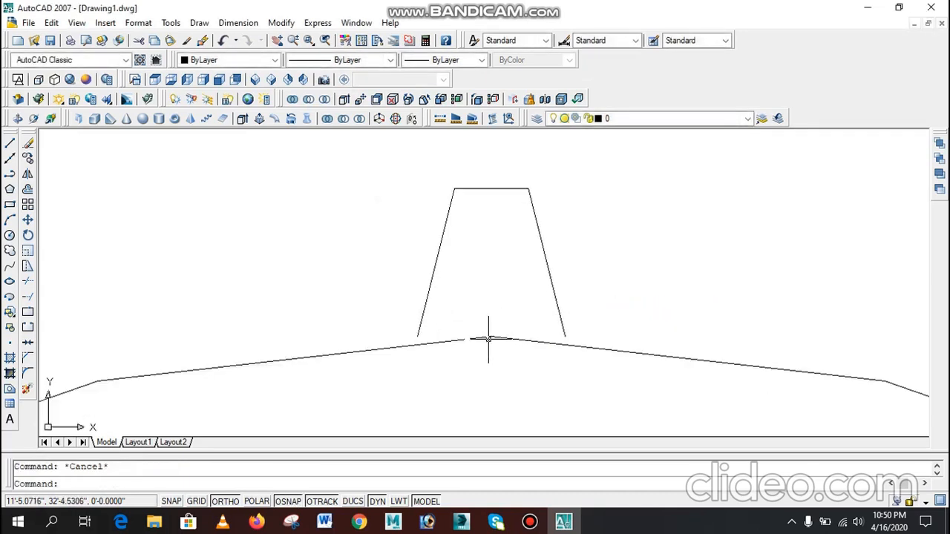
type("ex")
key("Return")
left_click(507, 317)
left_click(482, 348)
key("Return")
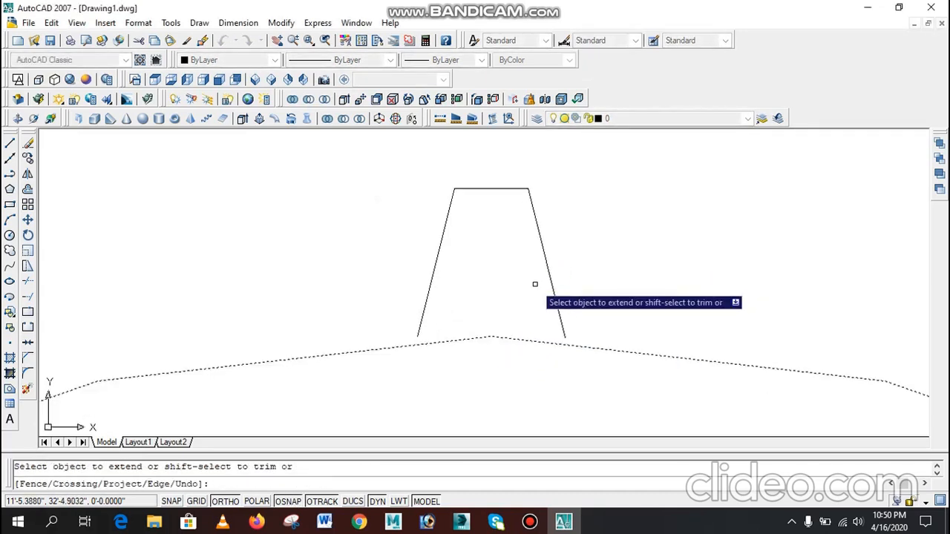
left_click(551, 297)
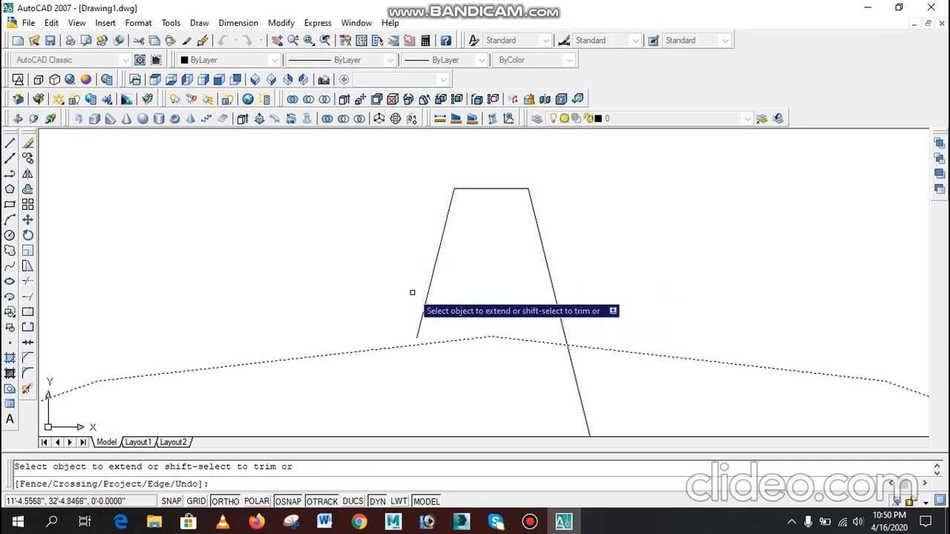
left_click(455, 278)
left_click(405, 318)
key("Escape")
scroll(450, 291, "down", 5)
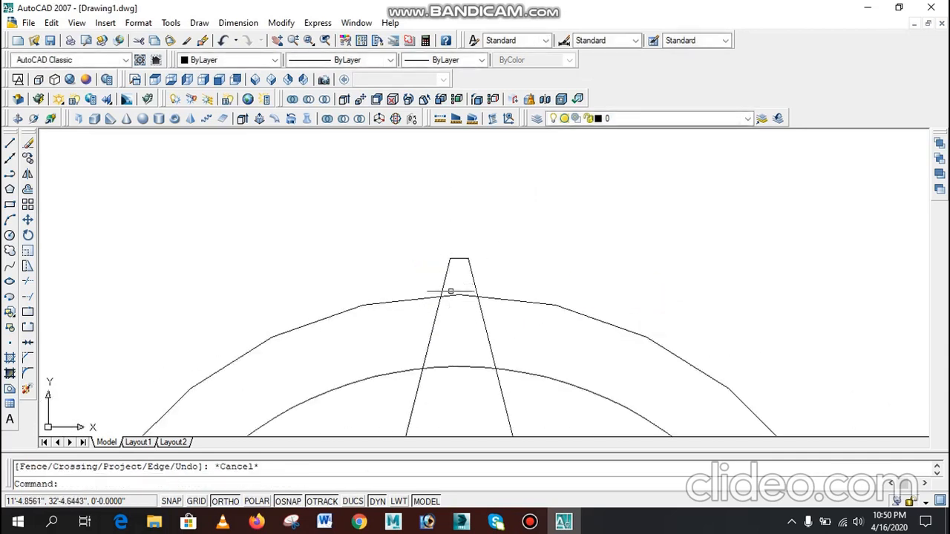
- Create a closed boundary polyline from a point inside the tooth, above the rim's outer circle
scroll(456, 297, "up", 3)
type("bo")
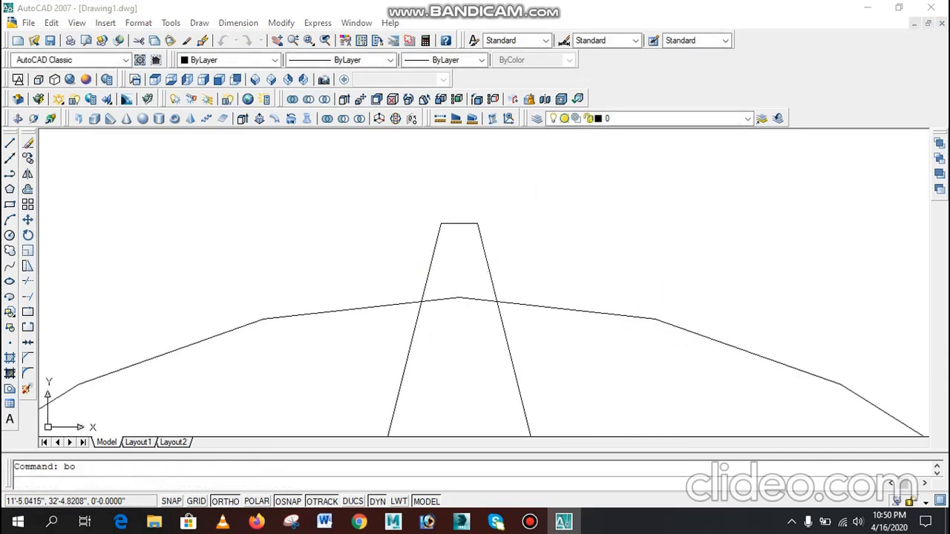
key("Return")
left_click(649, 56)
left_click(455, 260)
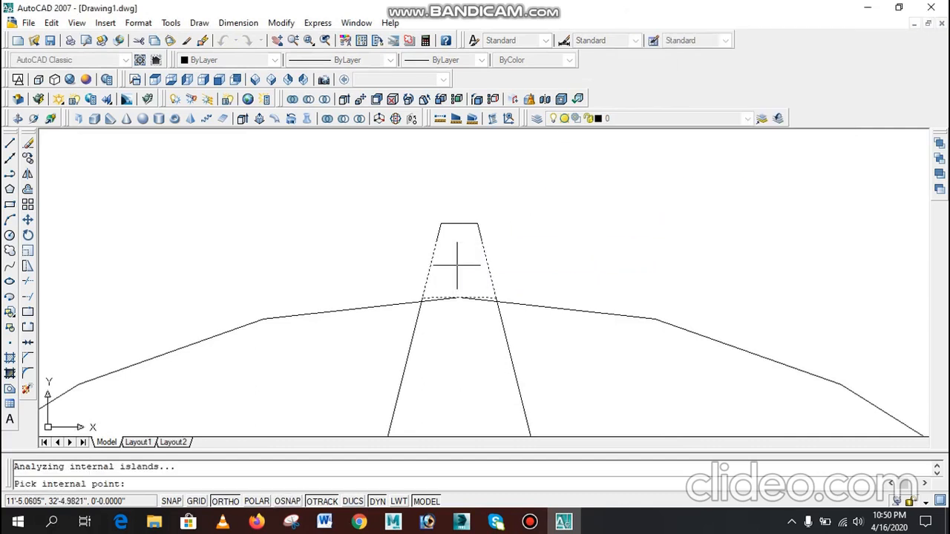
key("Return")
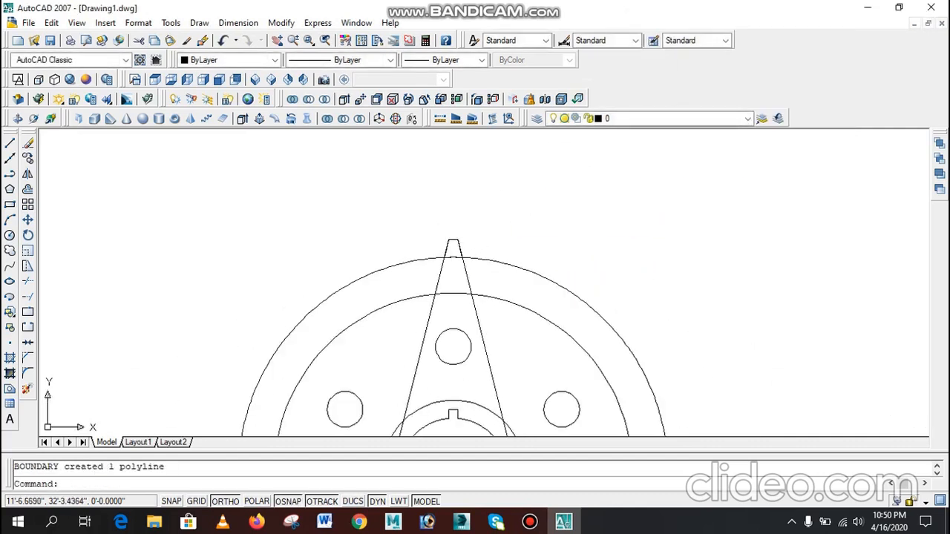
- Delete the two extended flank lines, keeping the closed tooth outline
left_click(424, 281)
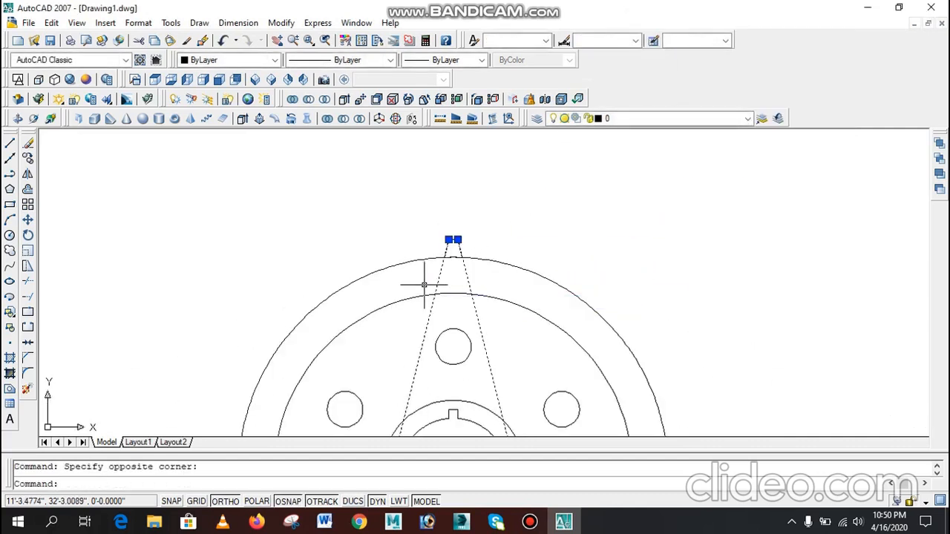
key("Escape")
left_click(435, 281)
key("Delete")
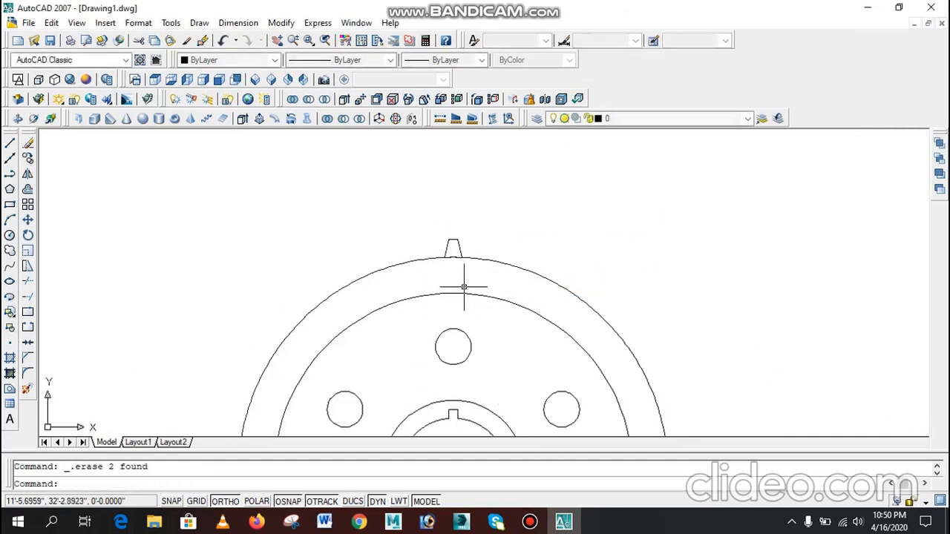
- Inspect the tooth on the rim and the gear in isometric view, and review the gear drawing and 3D picture in the Word document
scroll(455, 250, "up", 6)
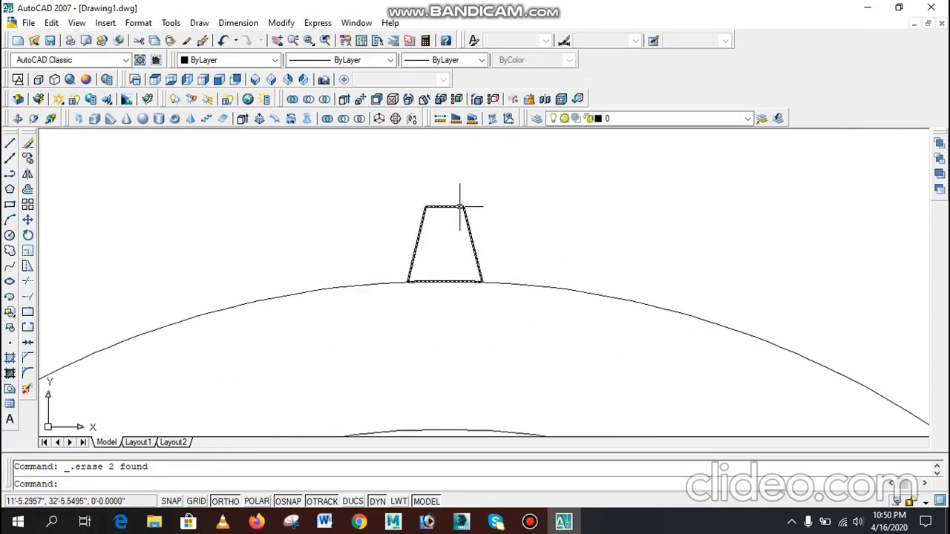
scroll(460, 206, "down", 5)
scroll(455, 206, "up", 2)
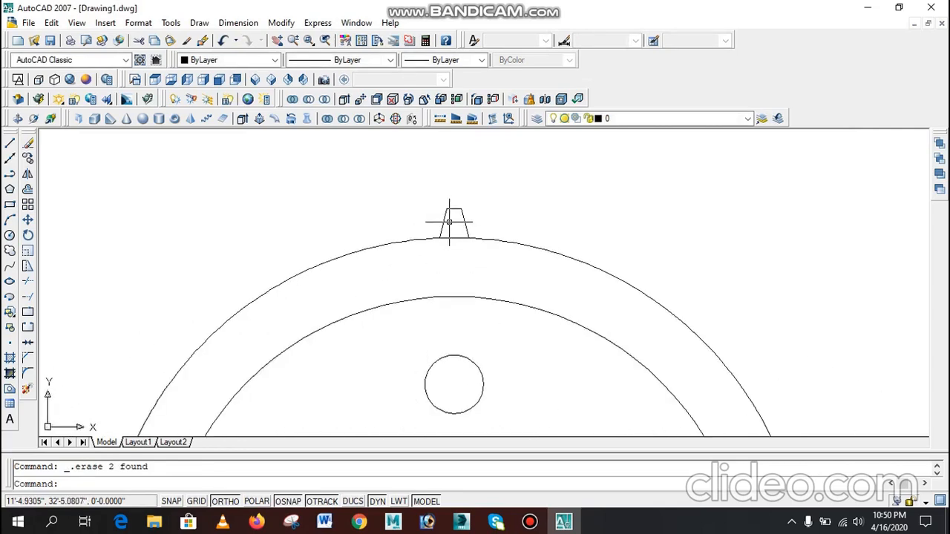
scroll(449, 221, "down", 4)
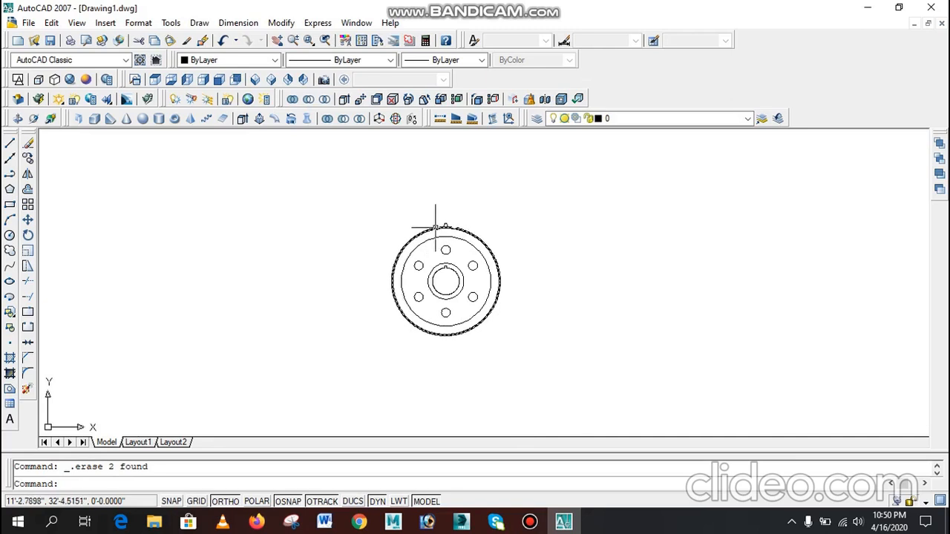
scroll(437, 215, "up", 4)
left_click(256, 79)
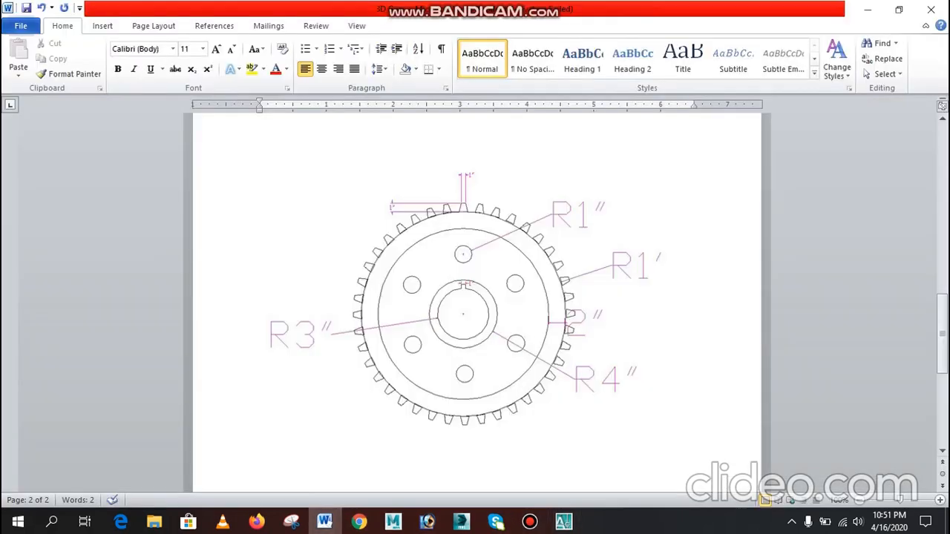
scroll(474, 297, "down", 10)
key("ctrl+Home")
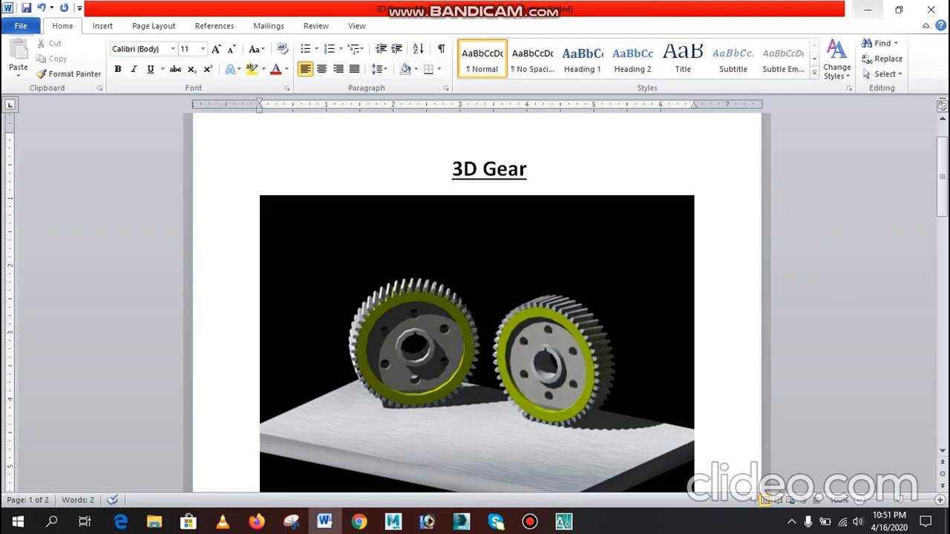
left_click(867, 9)
scroll(503, 362, "down", 2)
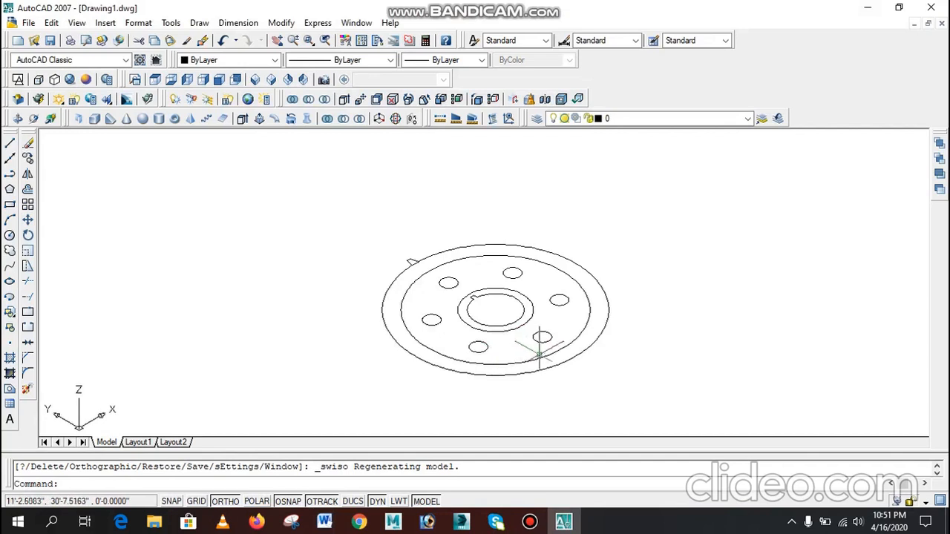
- Return to the top view and copy the whole gear with its tooth horizontally by about 4'-9"
left_click(155, 79)
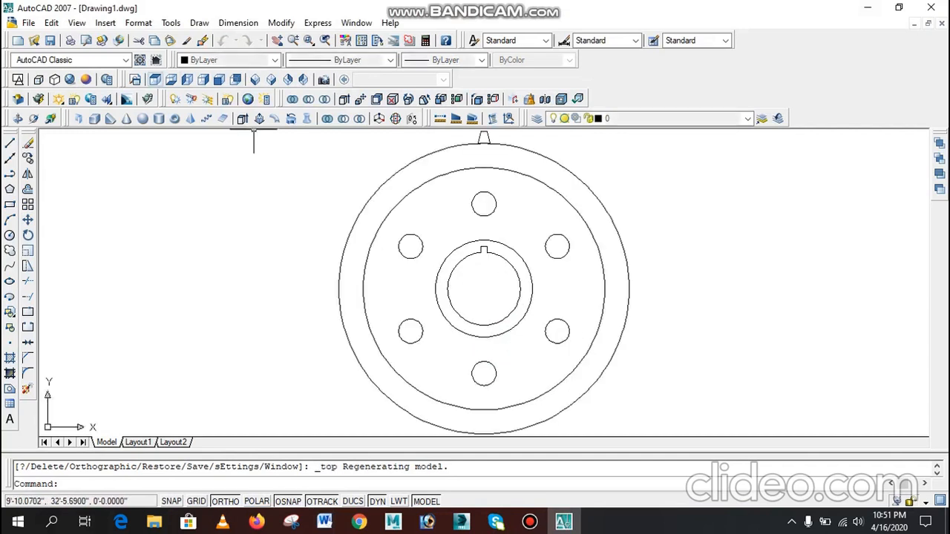
scroll(331, 239, "down", 2)
type("co")
key("Return")
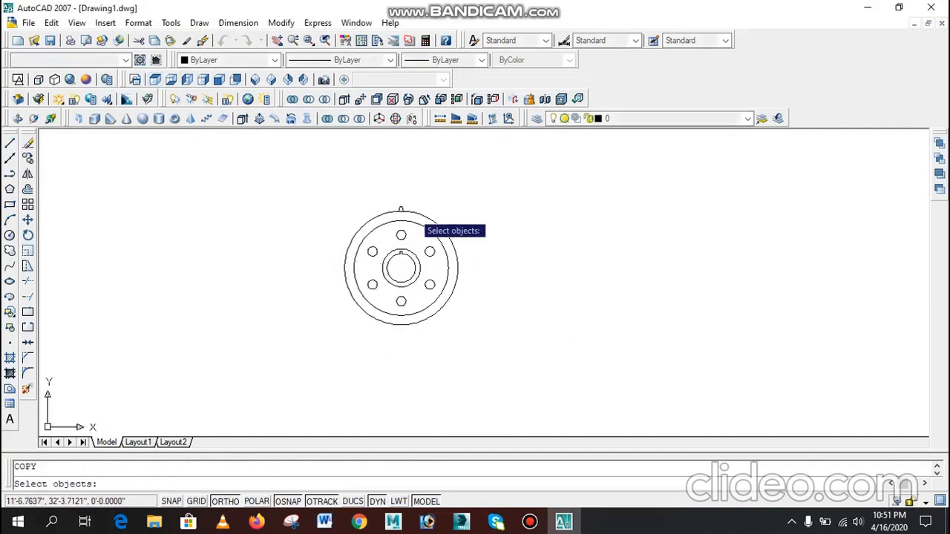
left_click(450, 194)
left_click(327, 342)
key("Return")
left_click(326, 343)
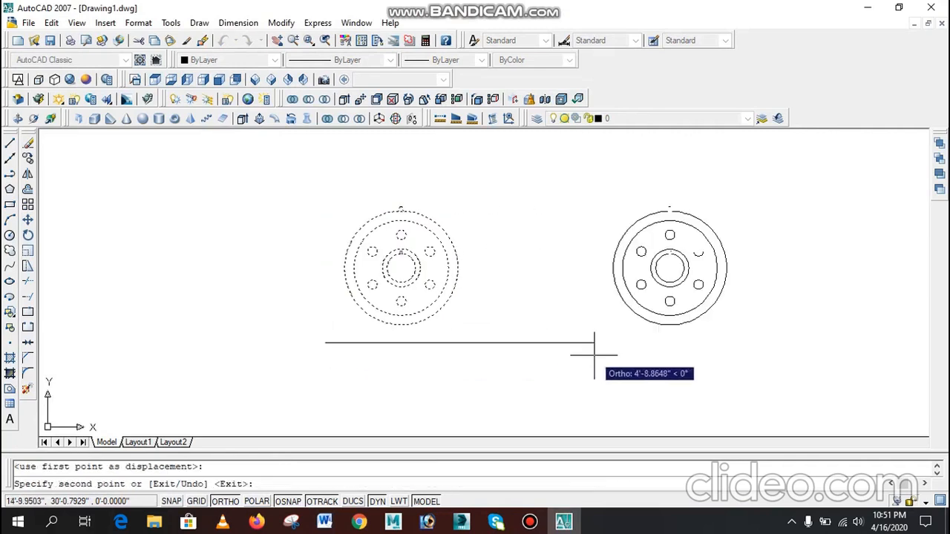
left_click(593, 356)
key("Escape")
- Draw a horizontal line across the original gear between opposite quadrants of the rim's outer circle
scroll(455, 267, "up", 1)
type("l")
key("Return")
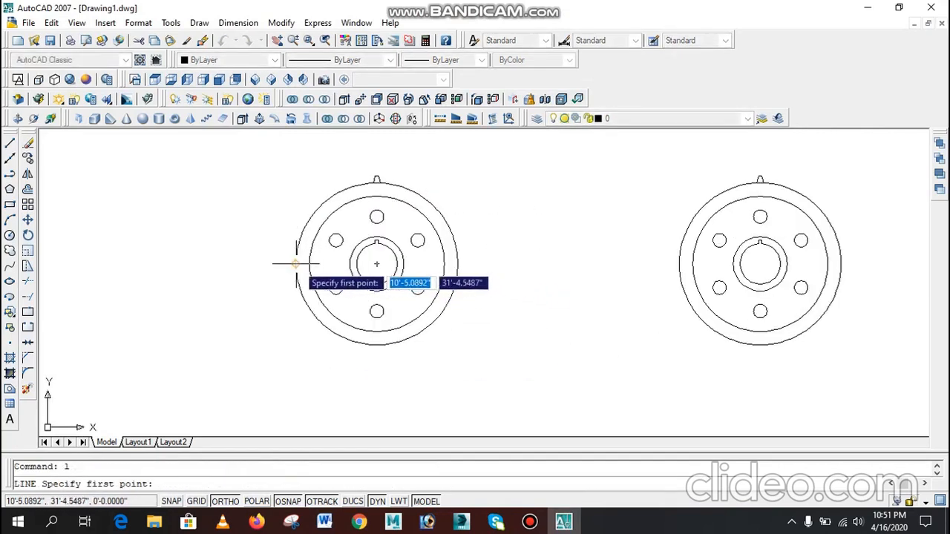
left_click(297, 264)
left_click(459, 263)
key("Escape")
- Create boundary polylines for the upper and lower halves of the original gear's rim ring
left_click(400, 254)
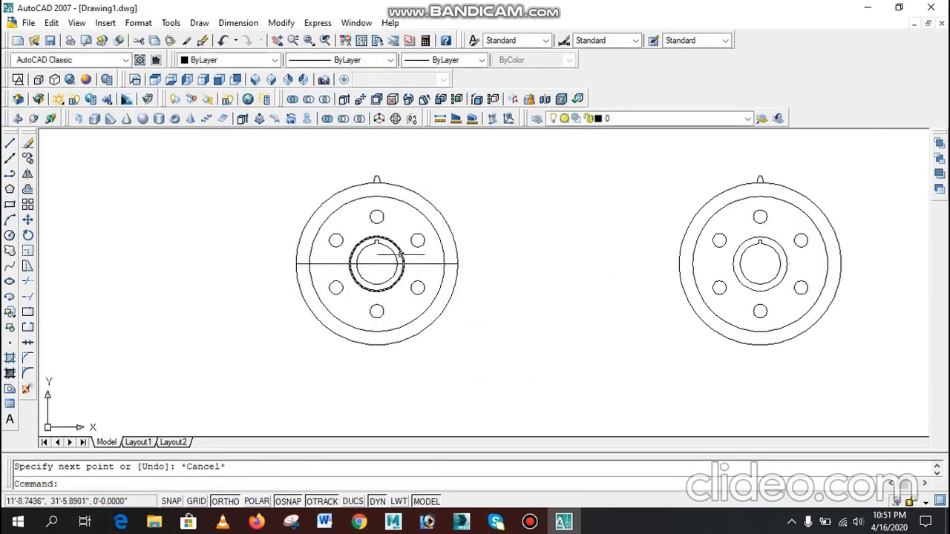
type("bo")
key("Return")
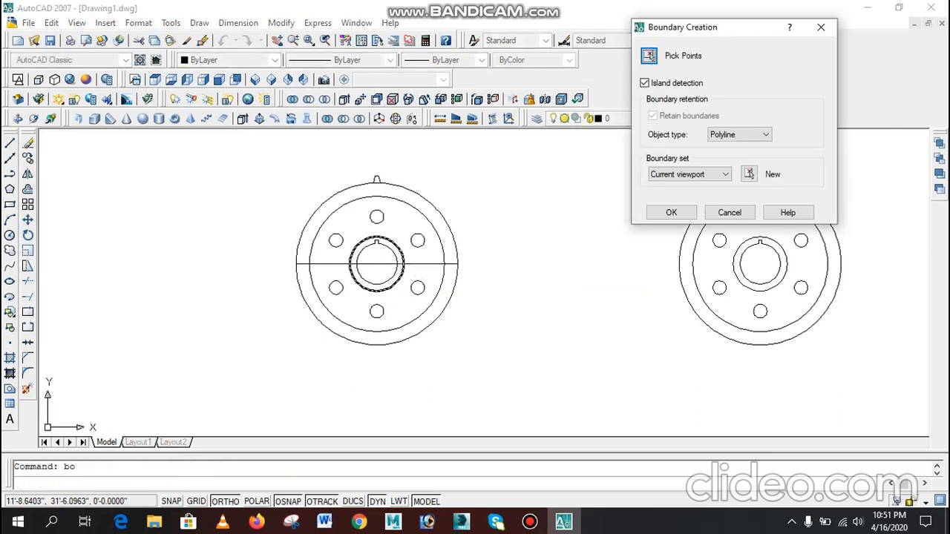
left_click(648, 55)
left_click(418, 198)
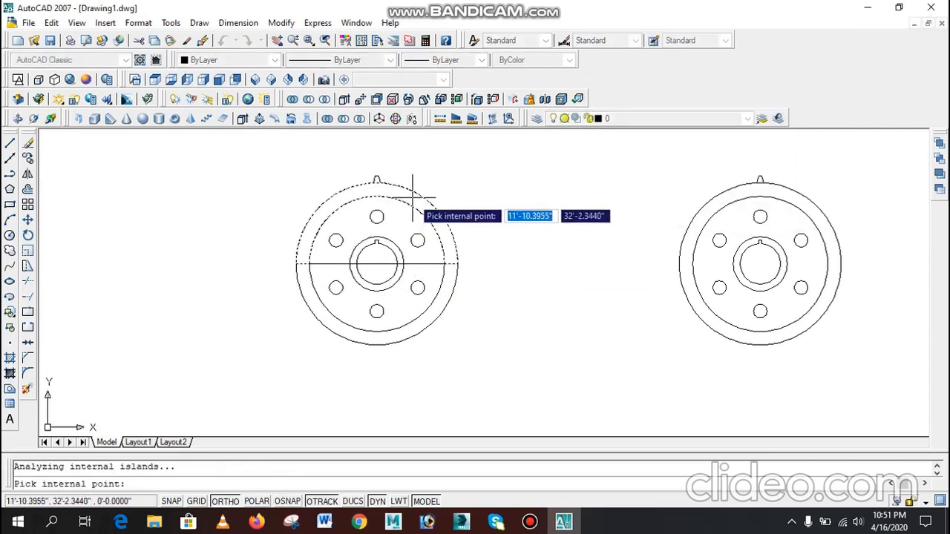
key("Return")
type("m")
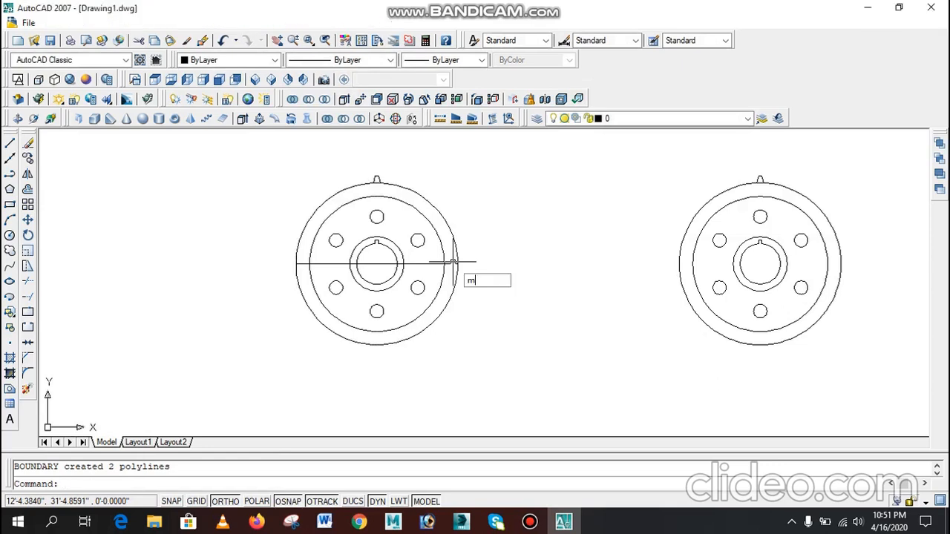
key("Return")
left_click(458, 258)
left_click(456, 272)
scroll(470, 262, "down", 2)
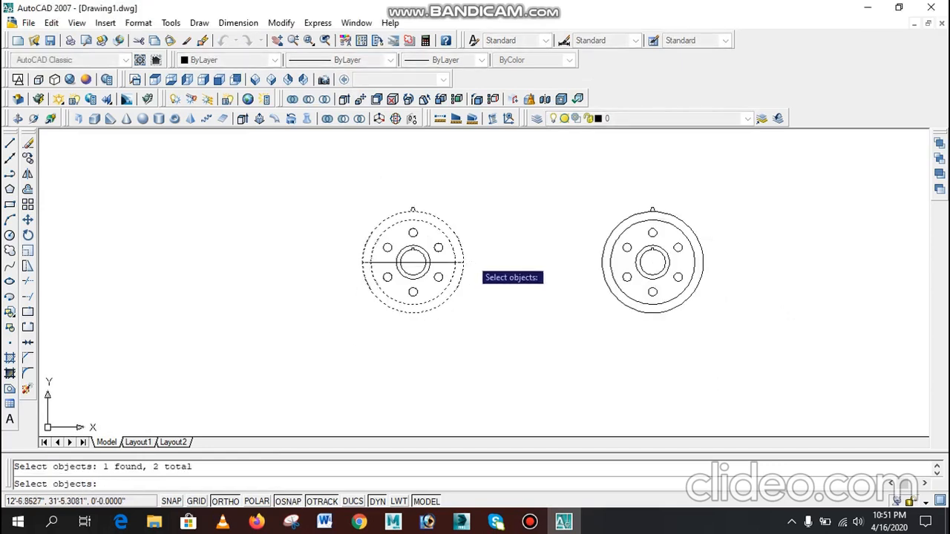
key("Escape")
- Create boundary polylines for the upper and lower halves of the original gear's hub ring
scroll(424, 269, "up", 2)
type("bo")
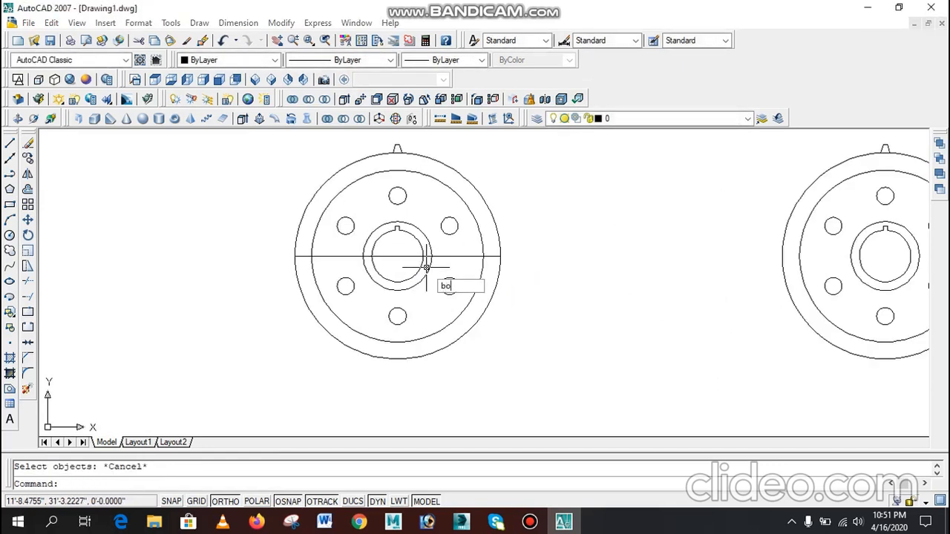
key("Return")
left_click(650, 56)
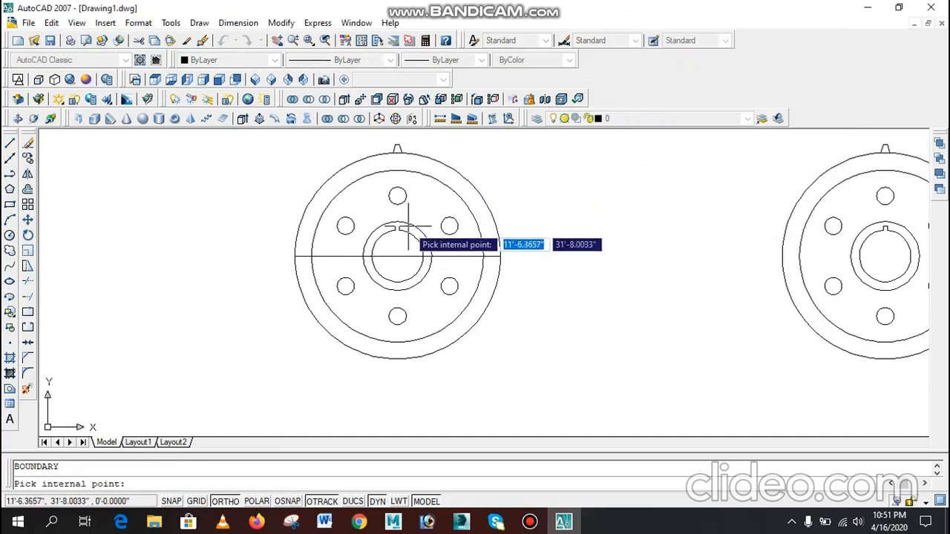
left_click(424, 256)
key("Return")
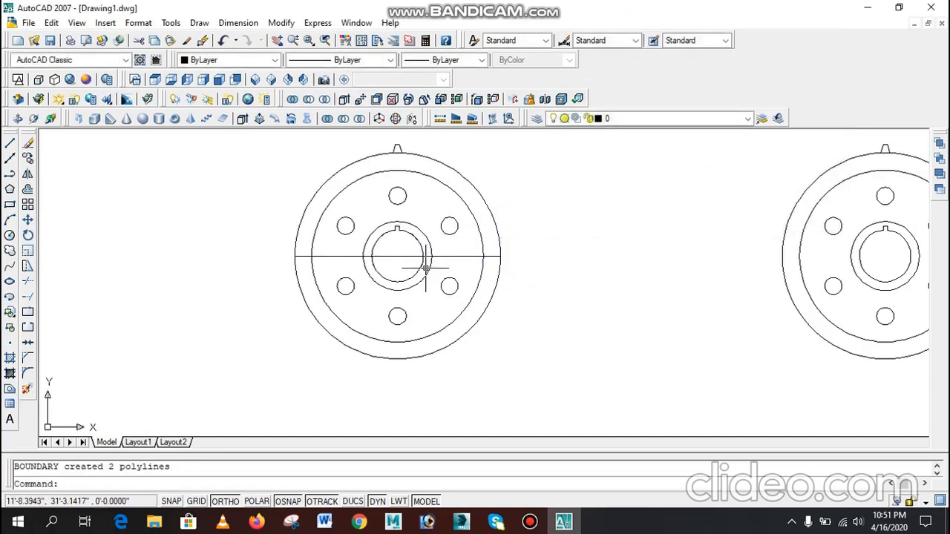
- Switch to the southwest isometric view and extrude the two rim halves and two hub halves to a height of 6"
left_click(255, 79)
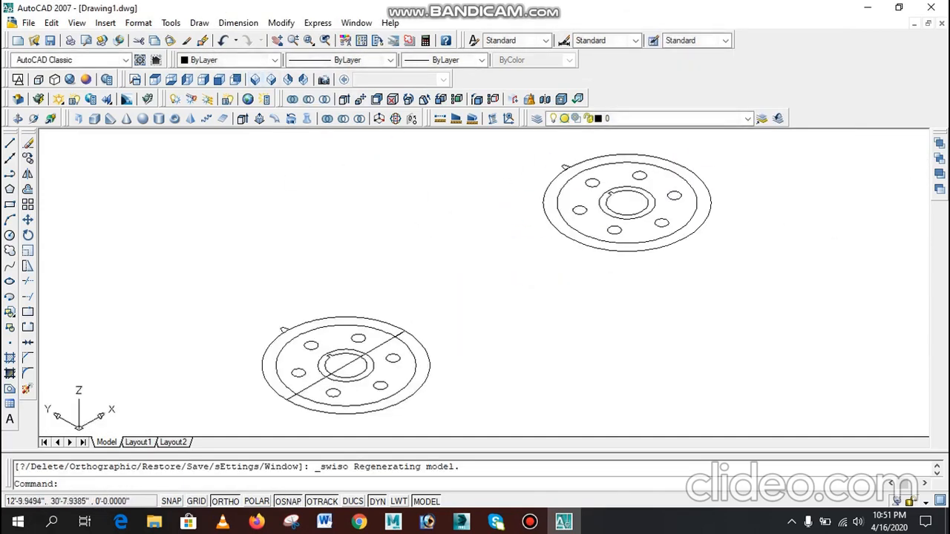
type("ext")
key("Return")
left_click(388, 407)
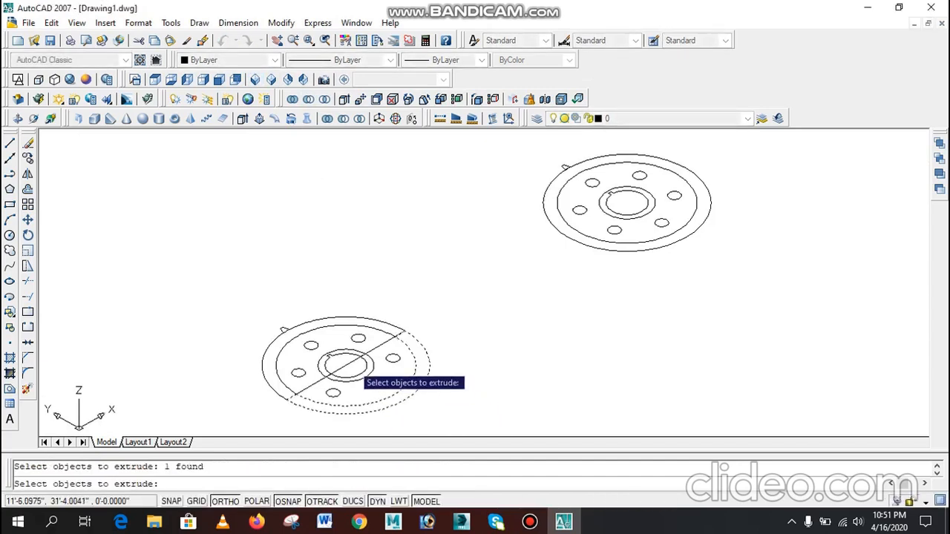
left_click(267, 380)
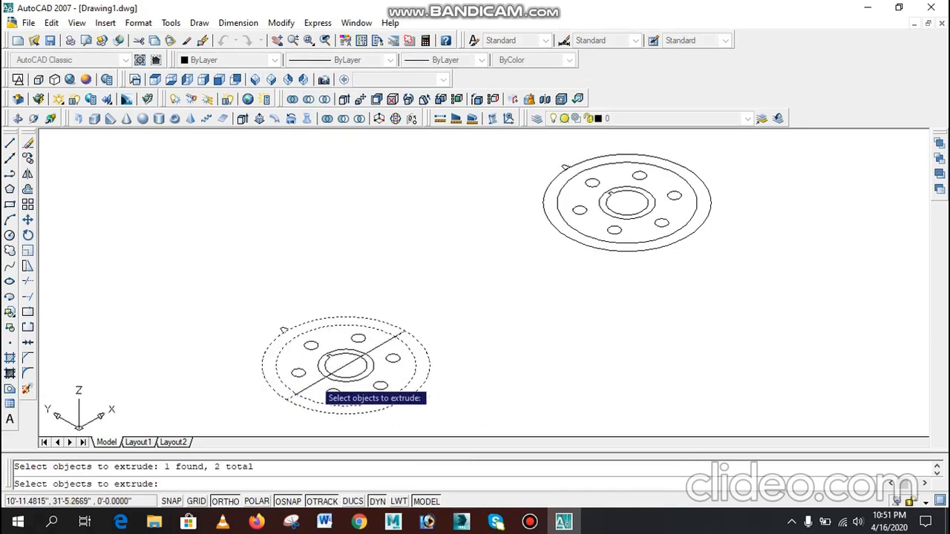
left_click(330, 375)
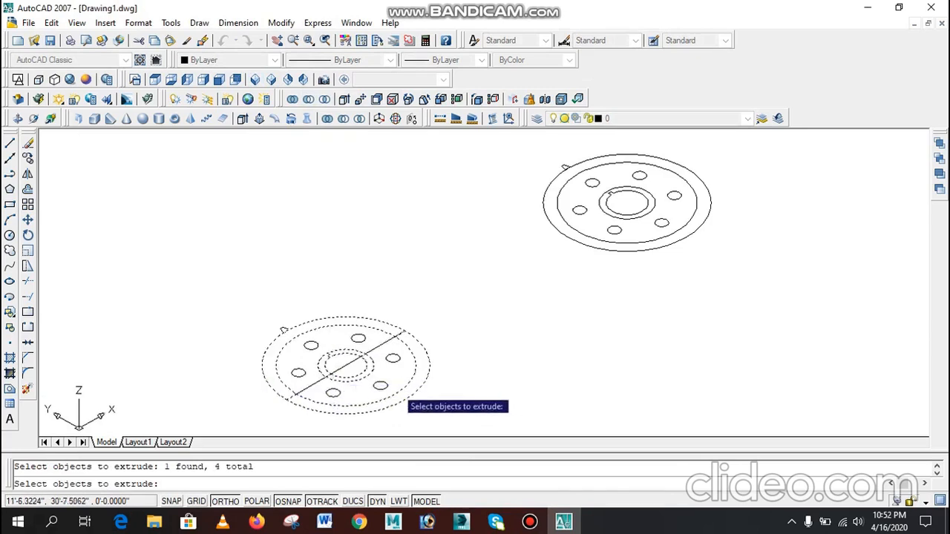
key("Return")
left_click(441, 373)
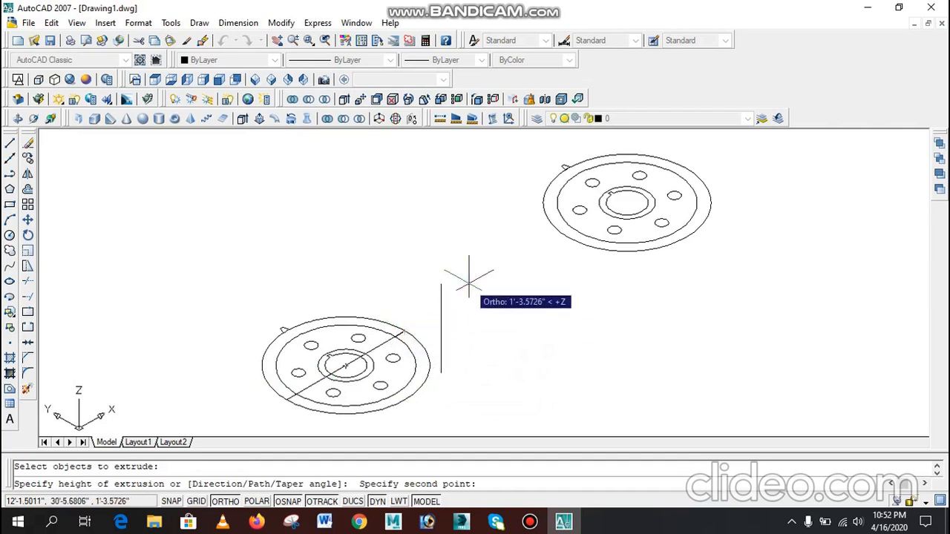
type("6")
key("Return")
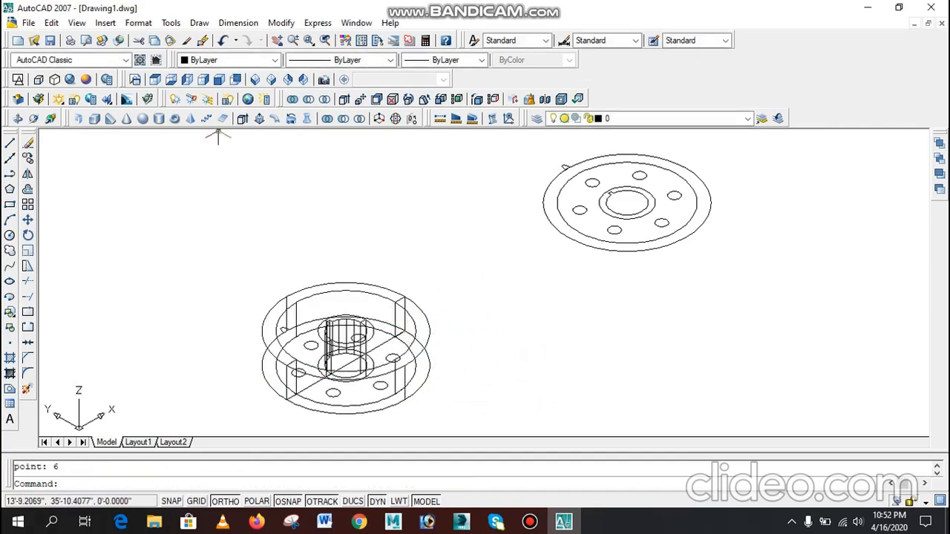
- Union the two extruded rim halves into one solid and the two hub halves into another
scroll(351, 378, "up", 3)
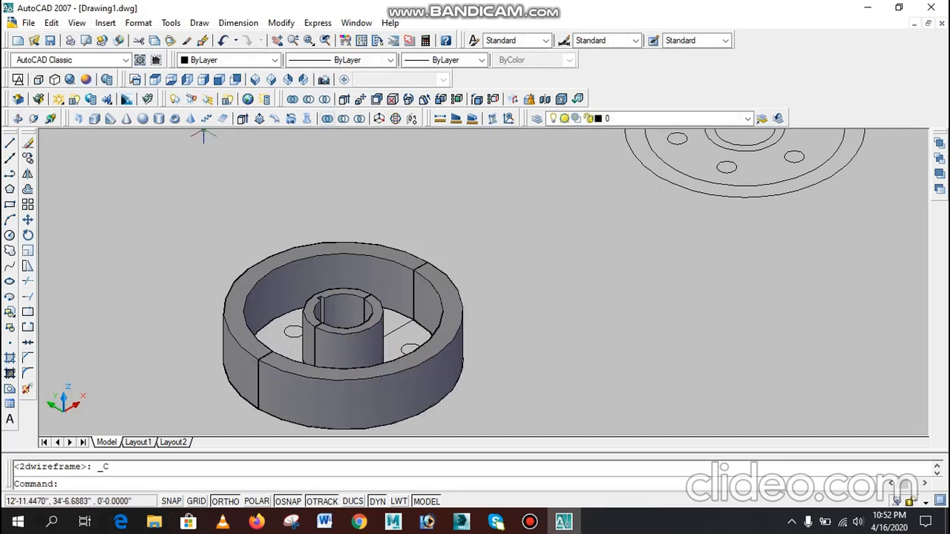
left_click(327, 118)
left_click(454, 292)
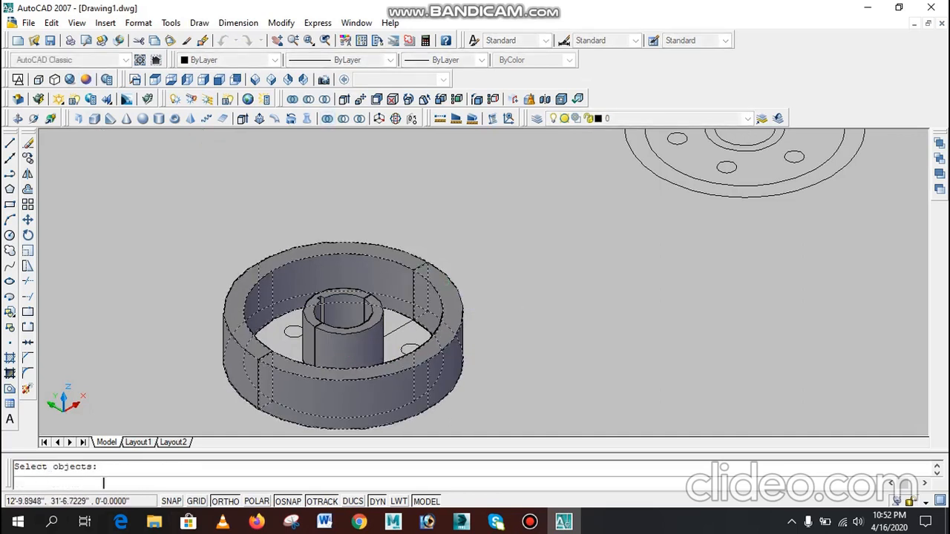
key("Return")
key("Return")
left_click(342, 330)
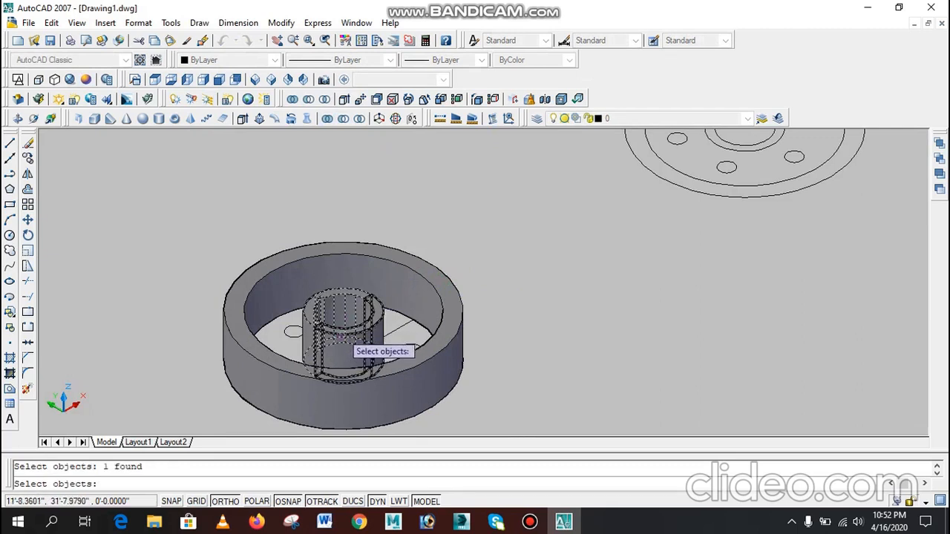
key("Return")
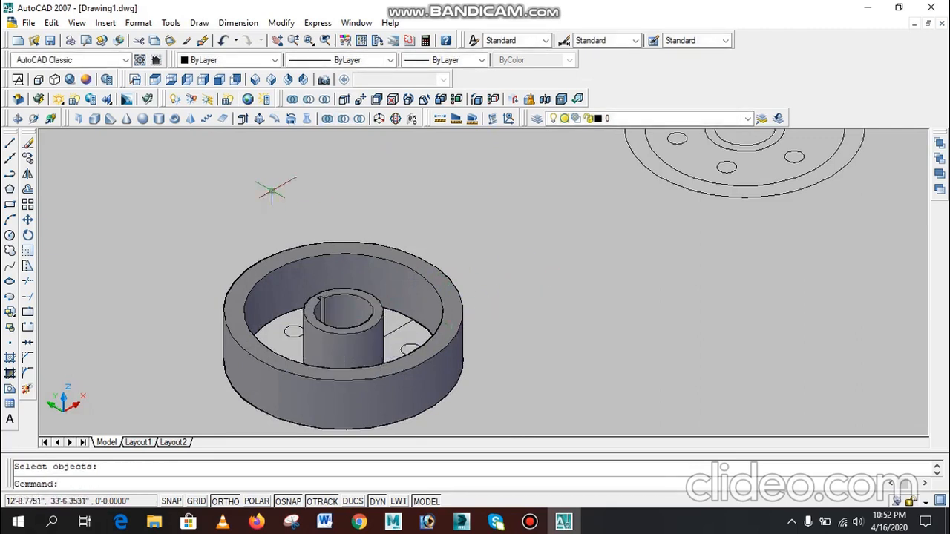
- Copy the rim's inner circle from the second, flat gear into the free space between the two gears
scroll(409, 347, "down", 2)
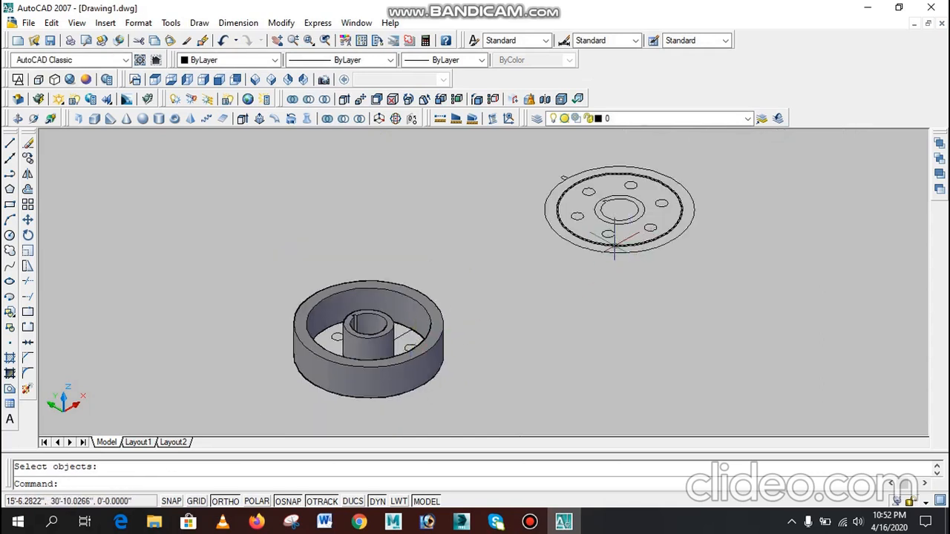
type("co")
key("Return")
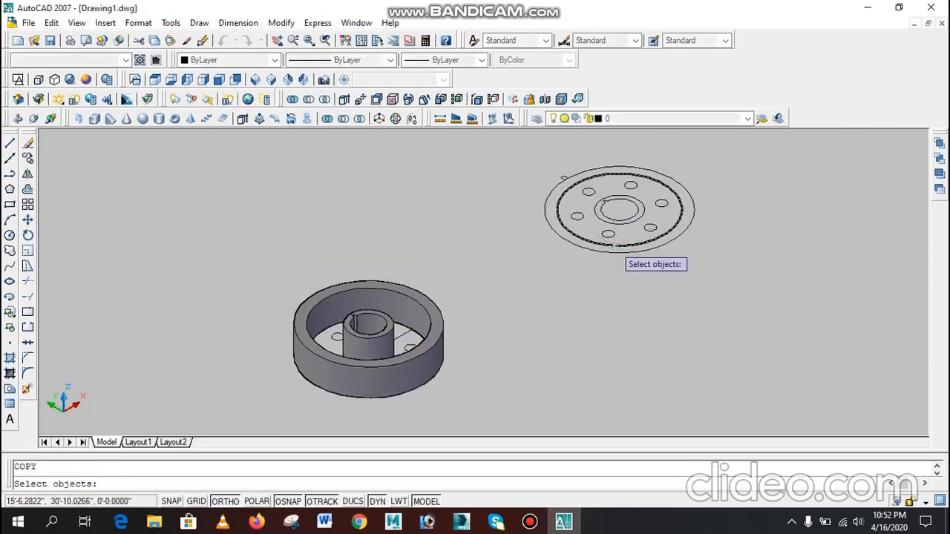
left_click(614, 246)
key("Return")
left_click(849, 286)
left_click(742, 339)
key("Escape")
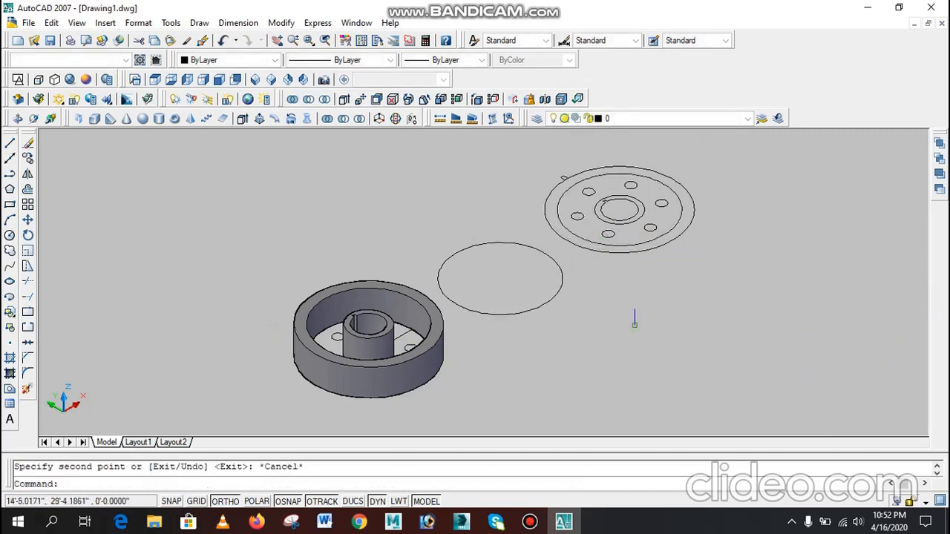
- Extrude the copied circle to a height of 4"
type("ext")
key("Return")
left_click(571, 304)
left_click(534, 283)
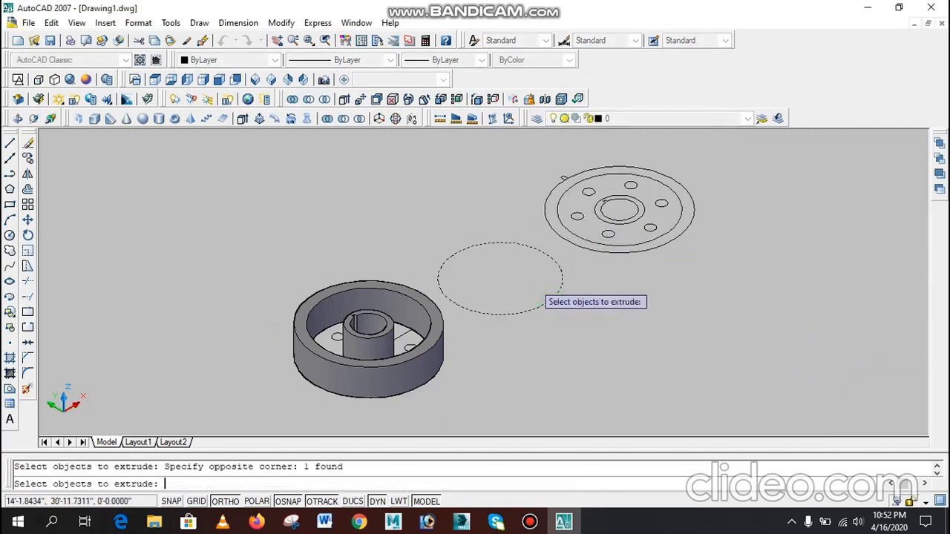
key("Return")
type("4")
key("Return")
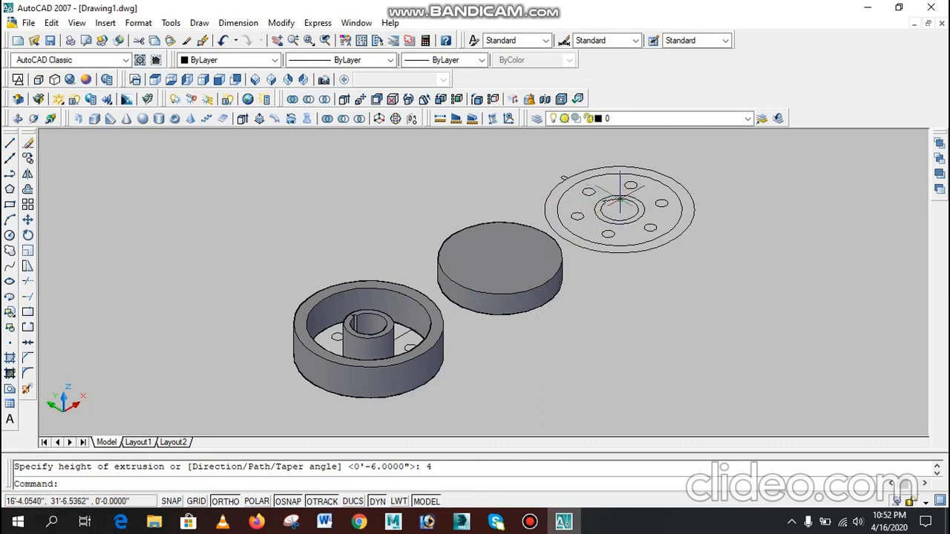
type("co")
key("Return")
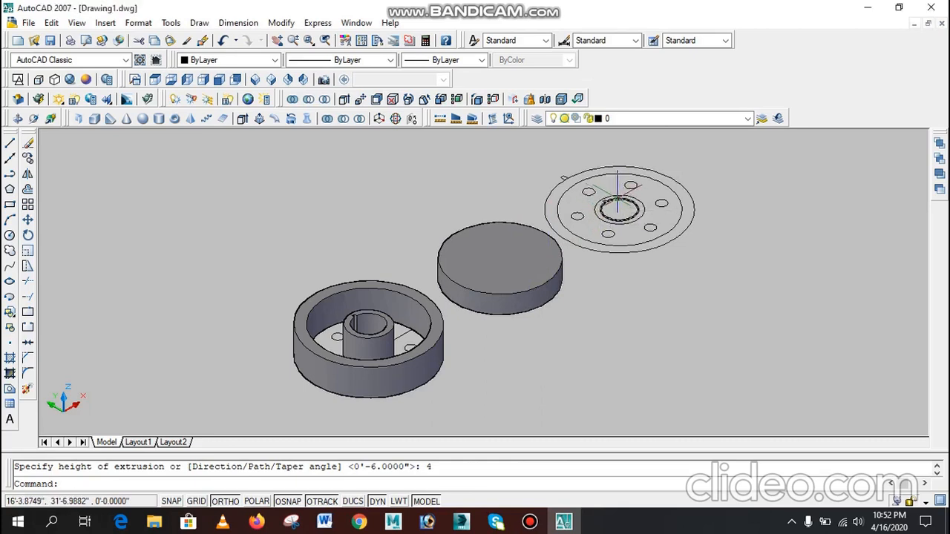
key("Escape")
- In the 2D wireframe top view, copy the flat gear's bore circle and keyway side lines to the empty area beyond that gear
left_click(242, 119)
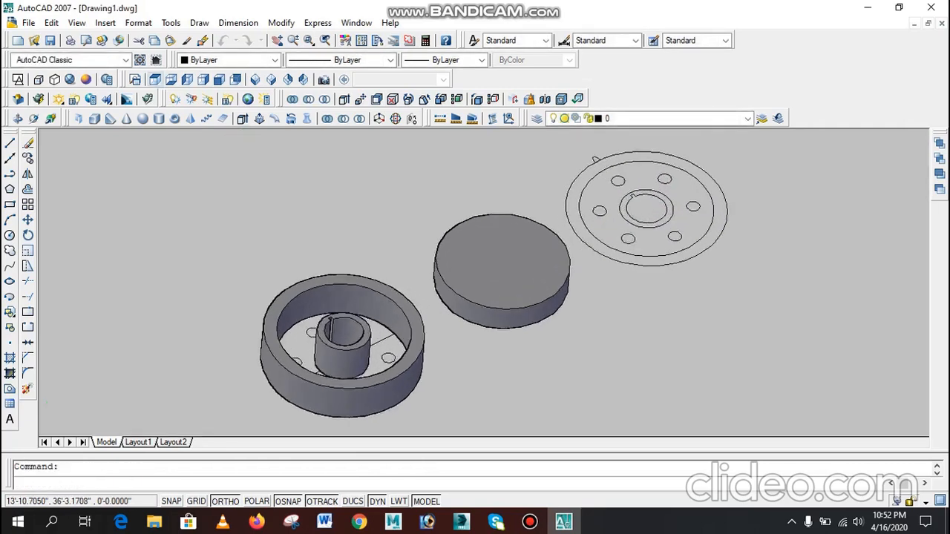
left_click(18, 80)
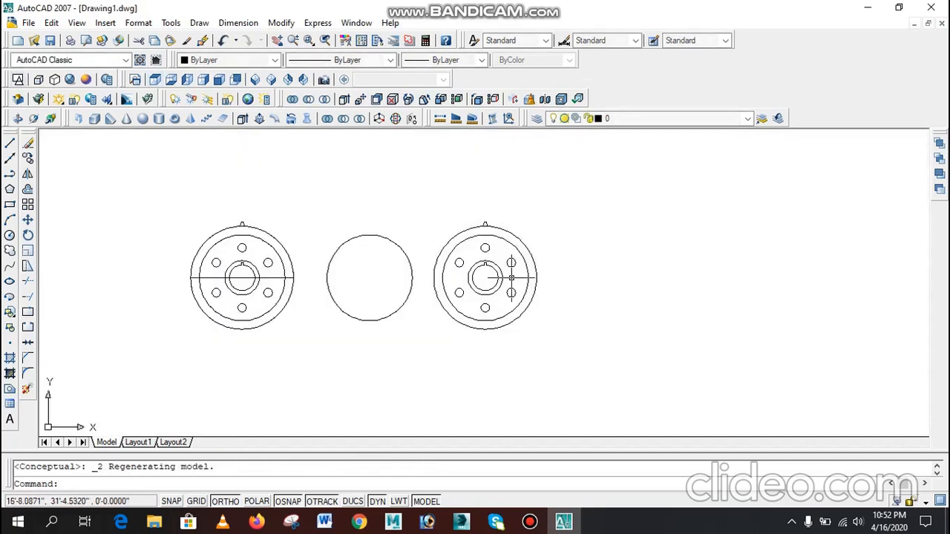
scroll(495, 269, "up", 4)
type("co")
key("Return")
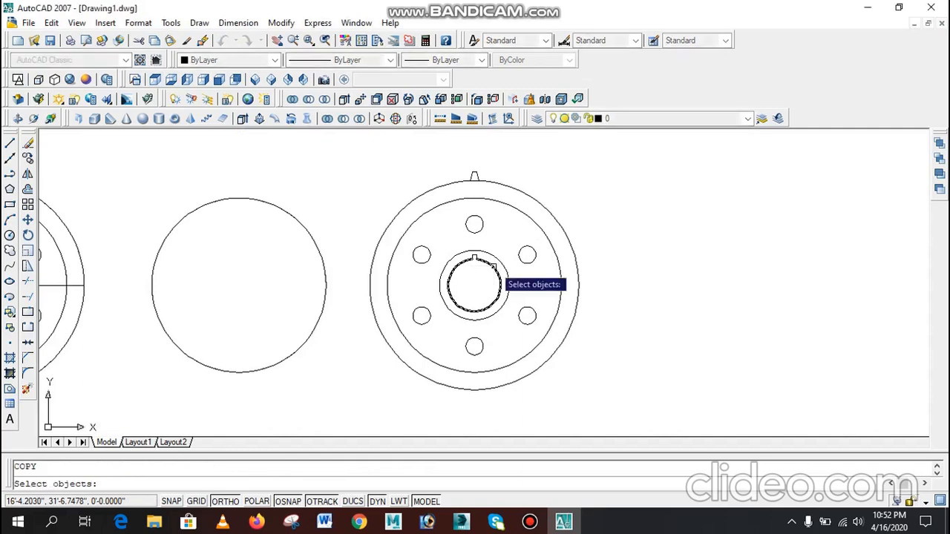
scroll(493, 265, "up", 5)
left_click(469, 241)
left_click(438, 241)
scroll(427, 293, "down", 5)
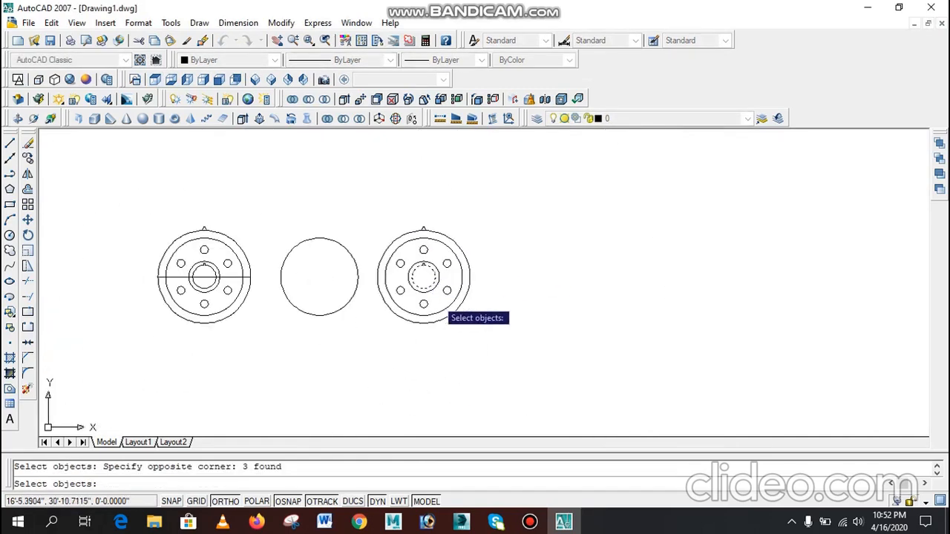
key("Return")
left_click(482, 324)
left_click(636, 323)
key("Escape")
- Try to create a boundary polyline inside the copied bore outline
scroll(576, 272, "up", 2)
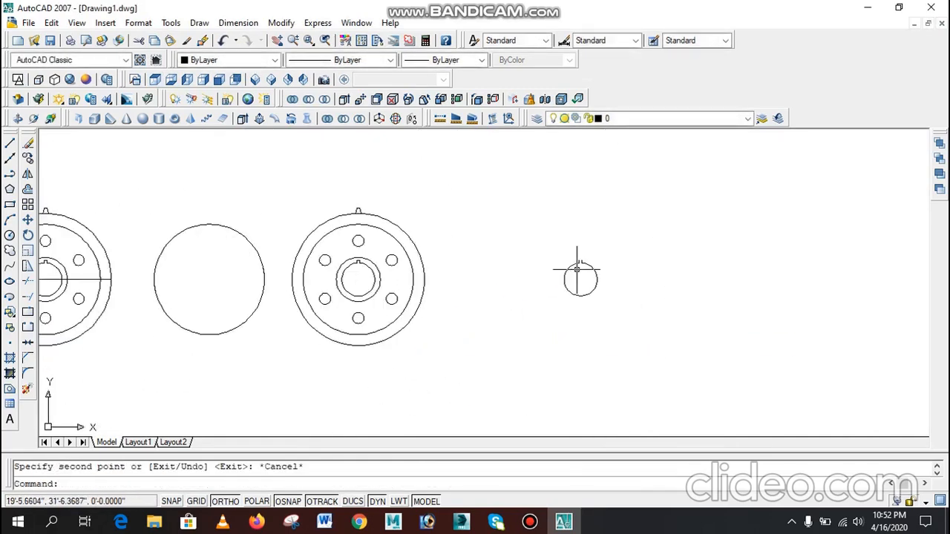
type("bo")
key("Return")
left_click(650, 57)
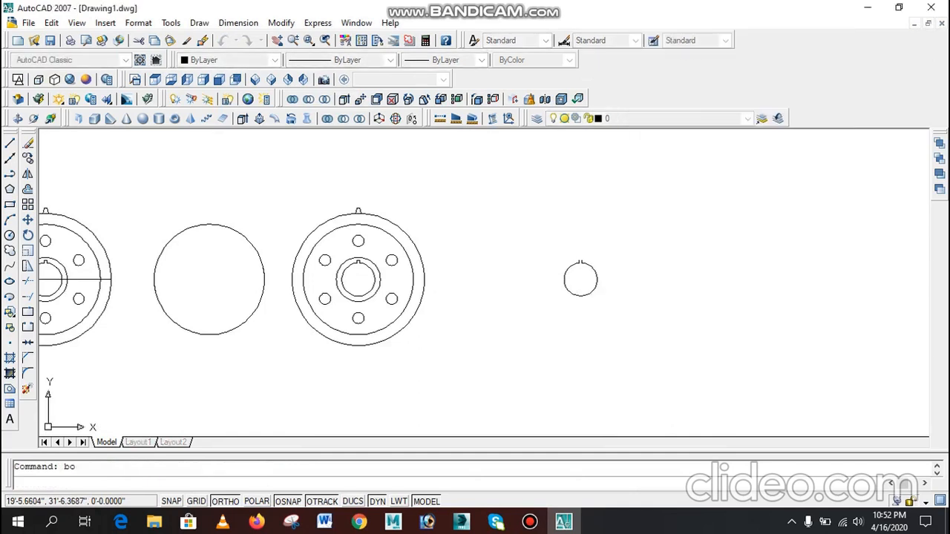
left_click(568, 276)
key("Return")
key("Escape")
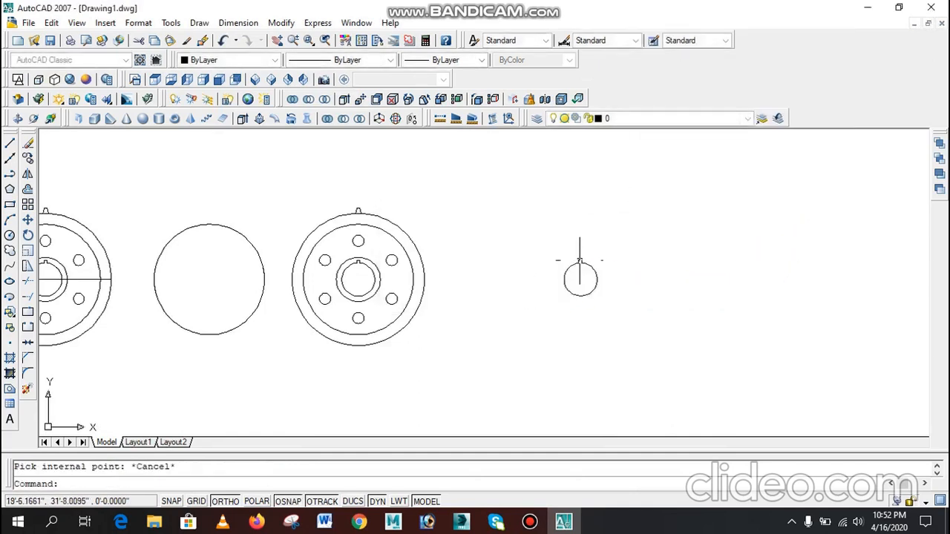
- Draw a line between the upper ends of the copied keyway's side lines to close the outline
scroll(576, 272, "up", 3)
type("l")
key("Return")
scroll(587, 259, "up", 4)
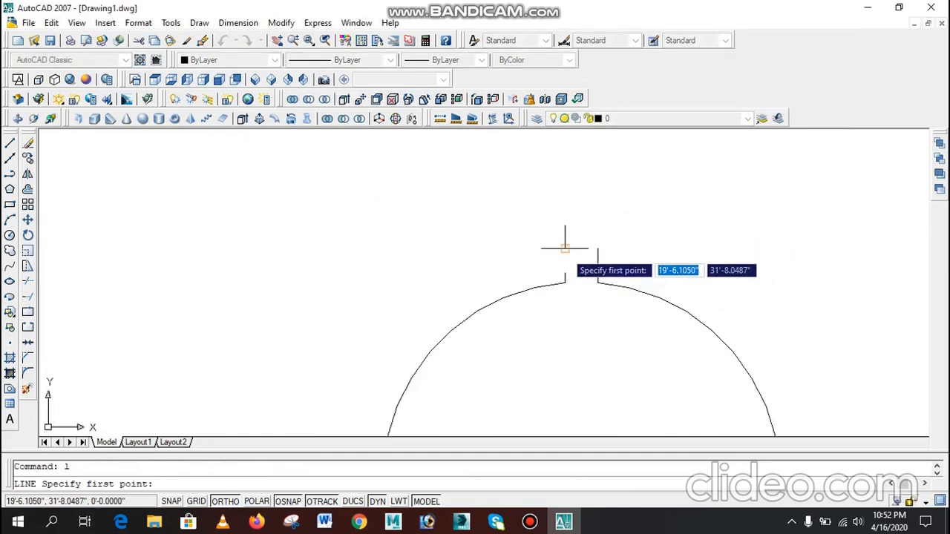
left_click(565, 248)
left_click(595, 250)
key("Escape")
scroll(594, 250, "down", 5)
scroll(569, 259, "up", 2)
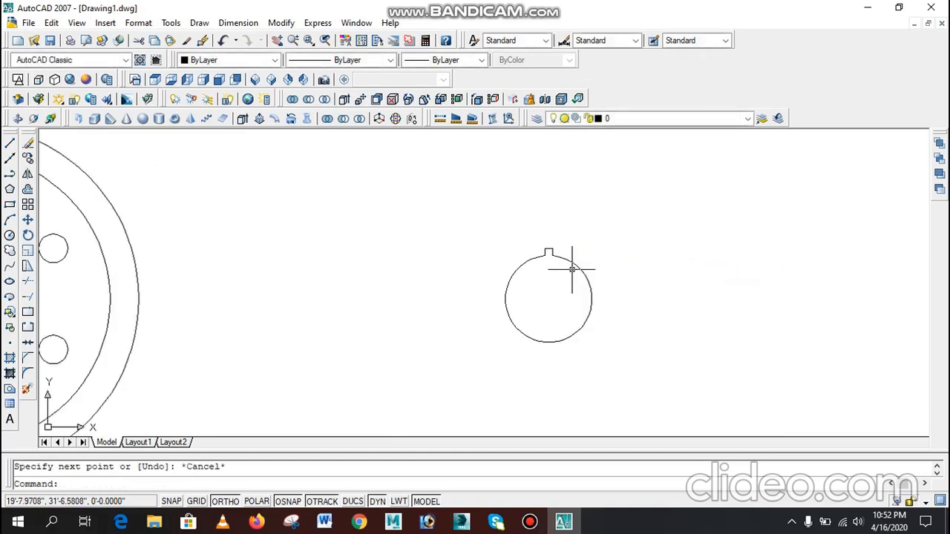
- Create a boundary polyline from the closed bore and keyway outline
type("bo")
key("Return")
left_click(648, 55)
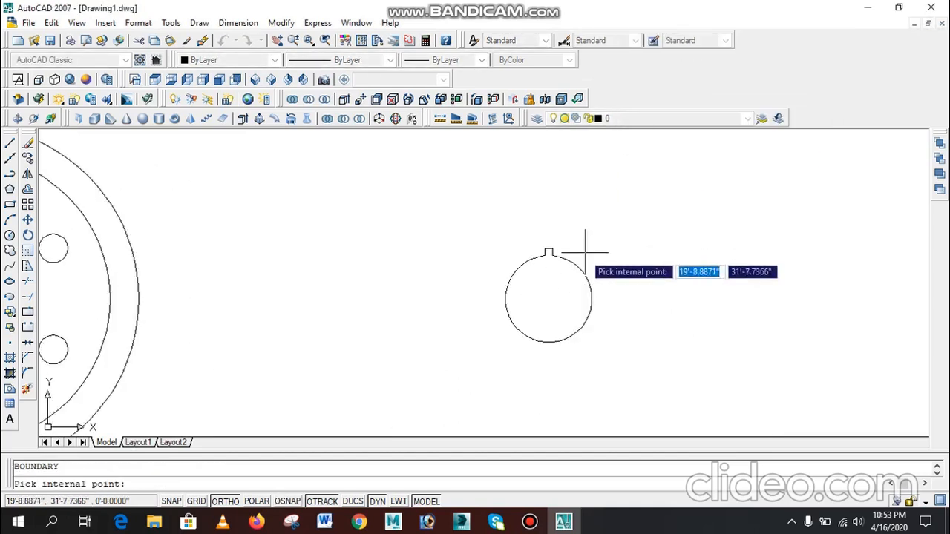
left_click(549, 254)
key("Return")
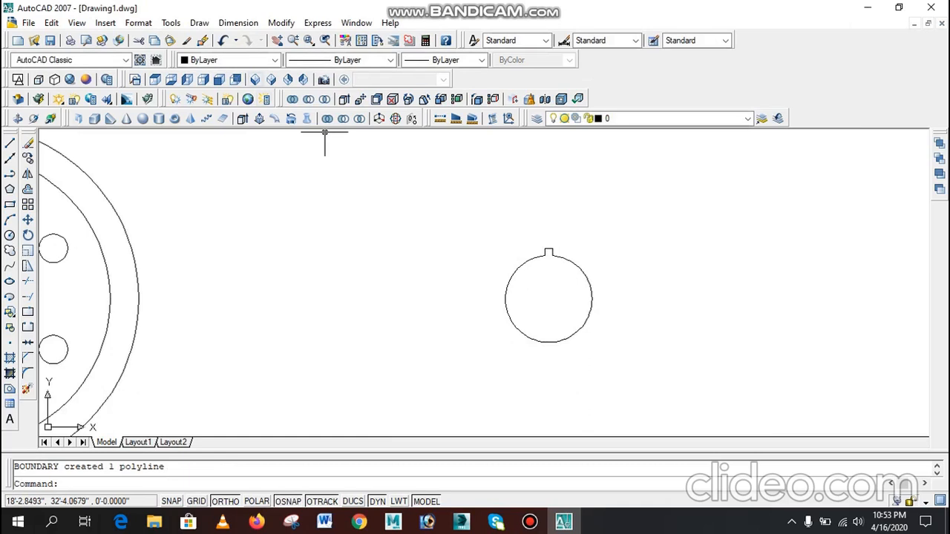
- Switch to the southwest isometric view and extrude the keyed bore outline upward, well above the height of the disc
left_click(254, 79)
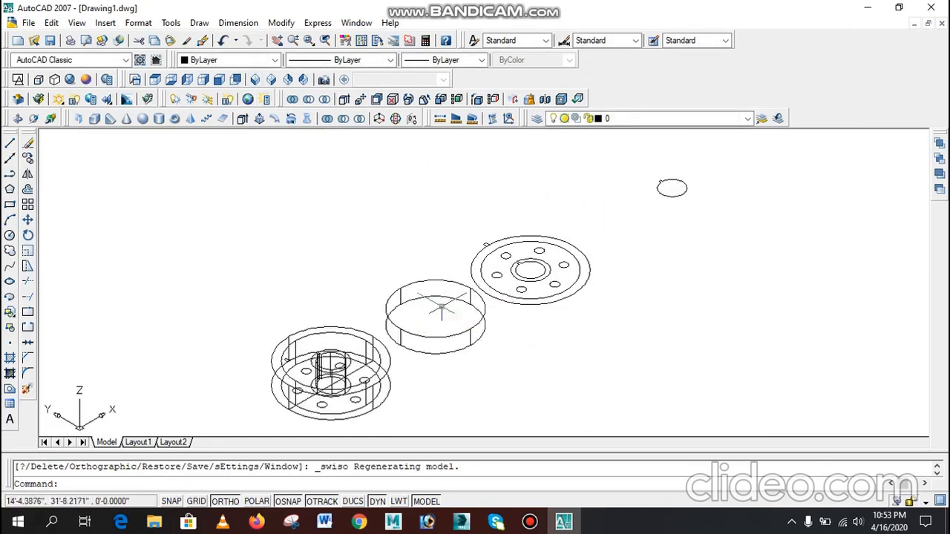
scroll(694, 185, "up", 3)
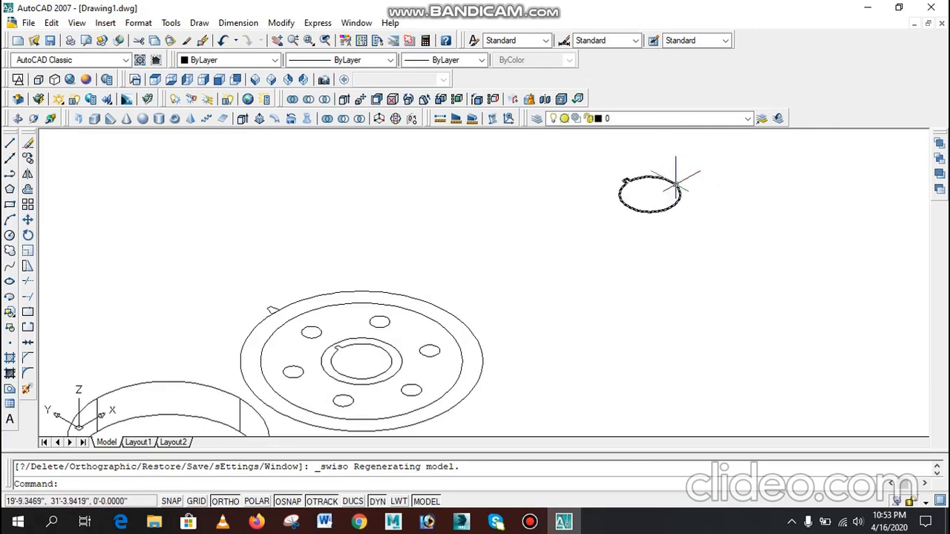
type("ext")
key("Return")
left_click(677, 192)
scroll(637, 293, "down", 3)
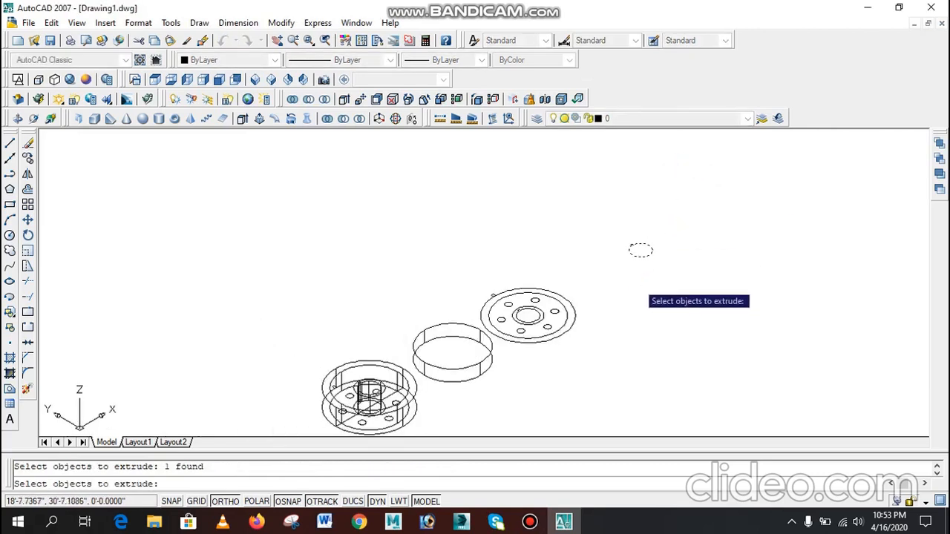
key("Return")
left_click(640, 183)
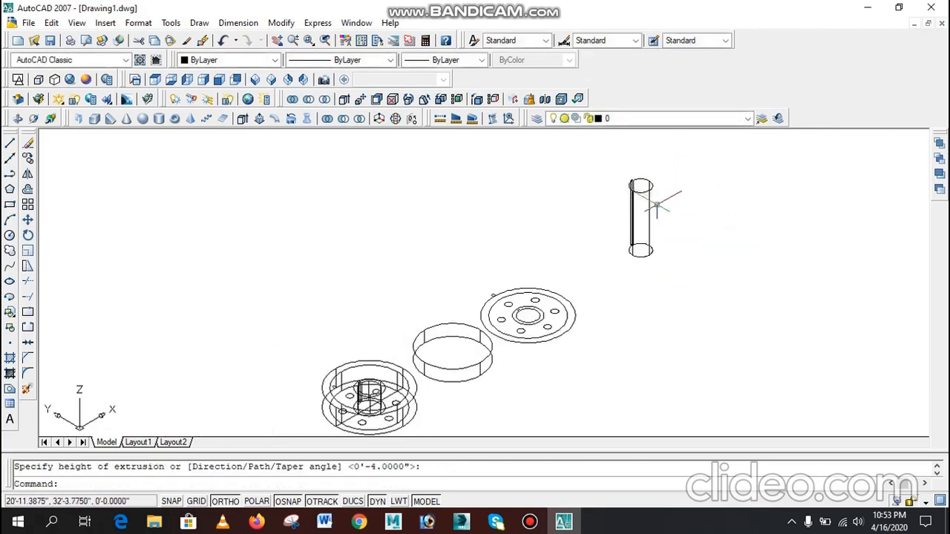
key("Escape")
- Change the color of the extruded keyed cylinder to green
scroll(658, 211, "up", 3)
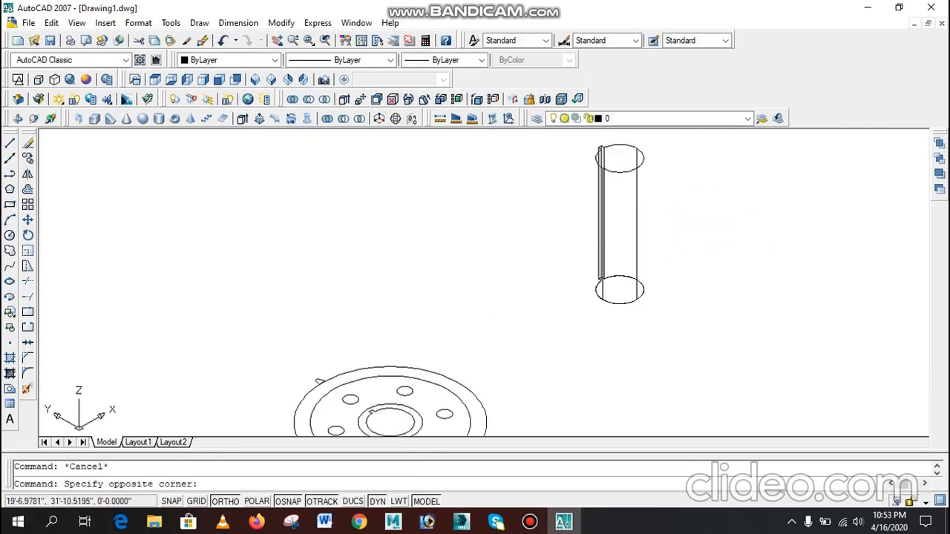
left_click(574, 315)
left_click(231, 60)
left_click(214, 118)
key("Escape")
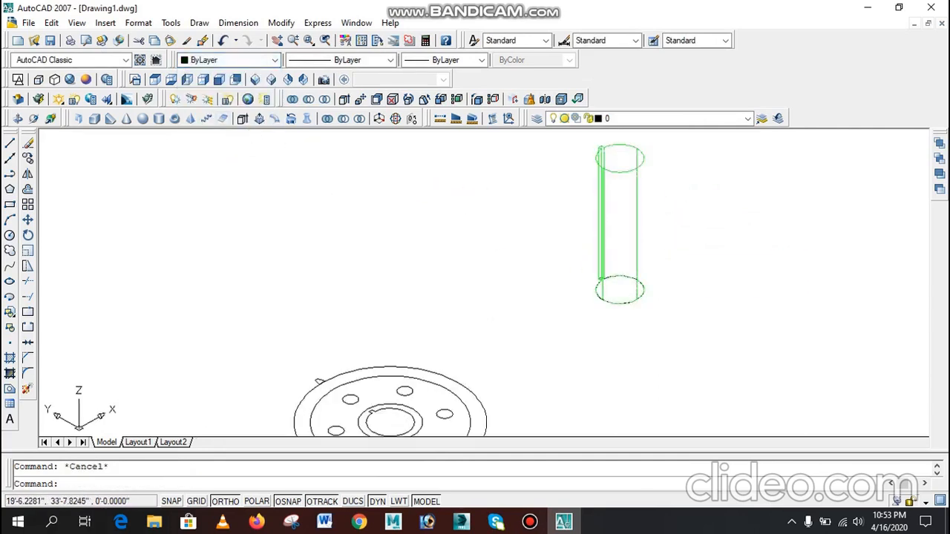
- Move the green keyed cylinder from the center of its base to the center of the disc's base
scroll(514, 255, "down", 4)
type("m")
key("Return")
left_click(549, 233)
left_click(520, 248)
key("Return")
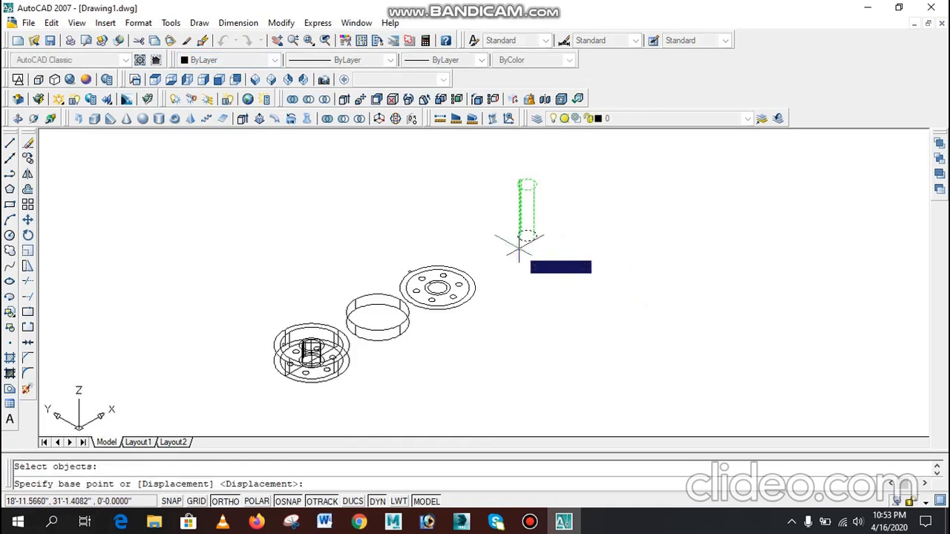
scroll(519, 242, "up", 3)
left_click(536, 234)
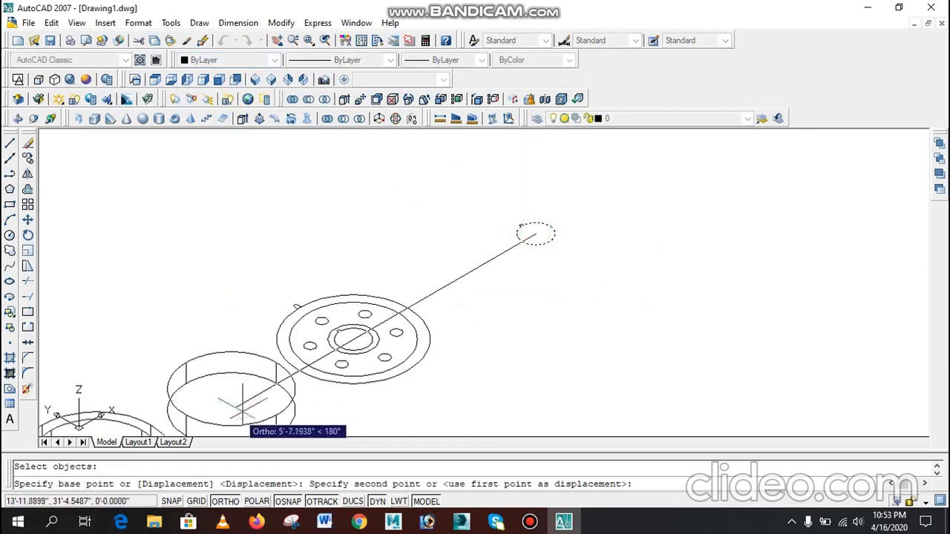
scroll(281, 387, "down", 5)
scroll(271, 396, "up", 3)
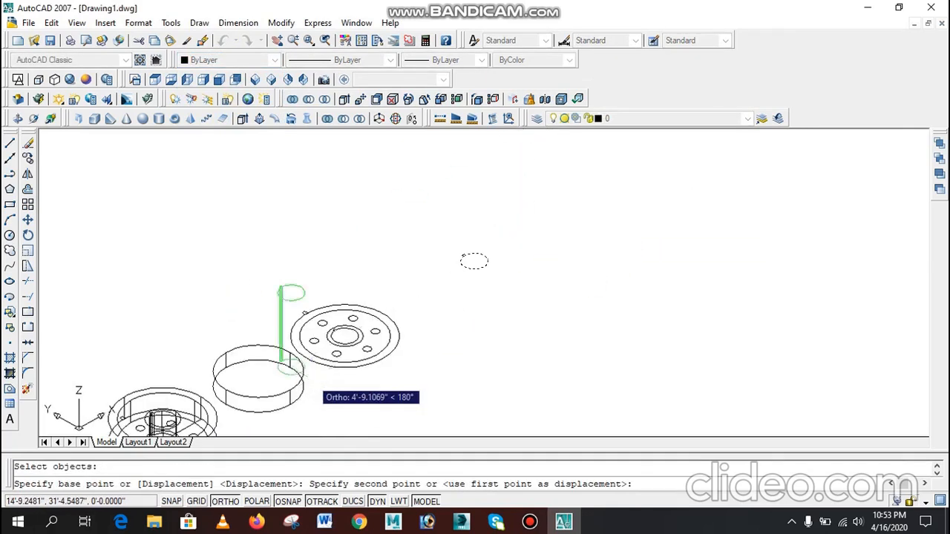
left_click(257, 384)
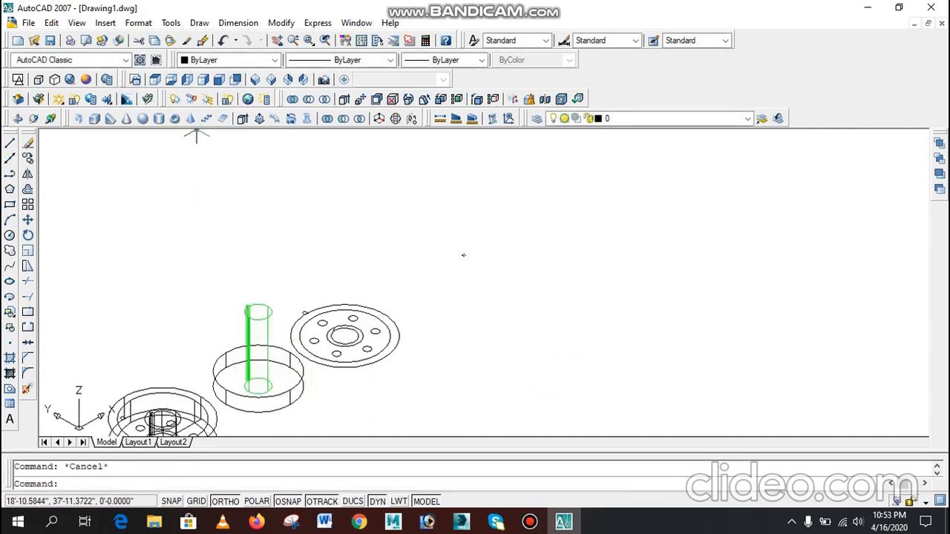
- In the front view, move the green cylinder straight down about 4" so it passes completely through the disc
left_click(219, 79)
scroll(385, 351, "up", 2)
type("m")
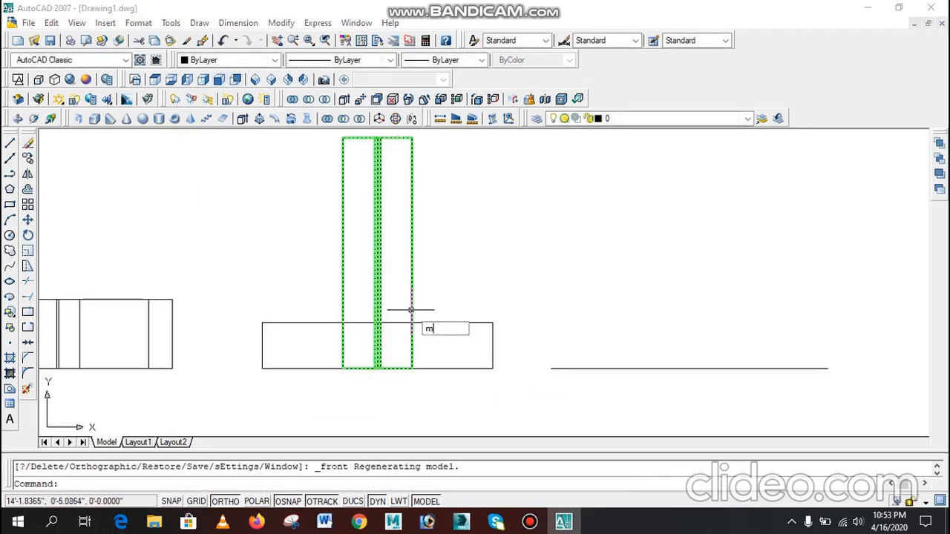
key("Return")
left_click(443, 237)
left_click(384, 265)
key("Return")
left_click(513, 219)
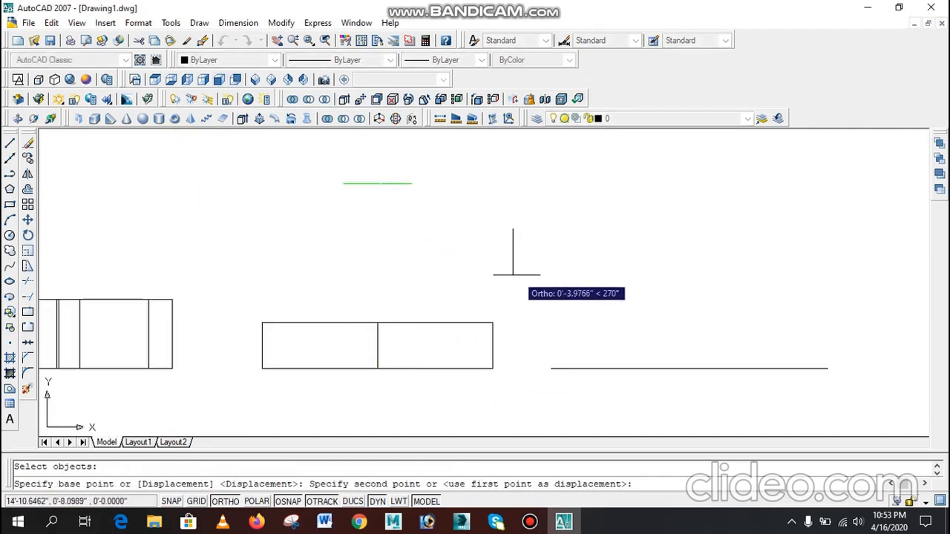
left_click(514, 265)
- Show the model in the southwest isometric view with the Conceptual visual style
left_click(255, 79)
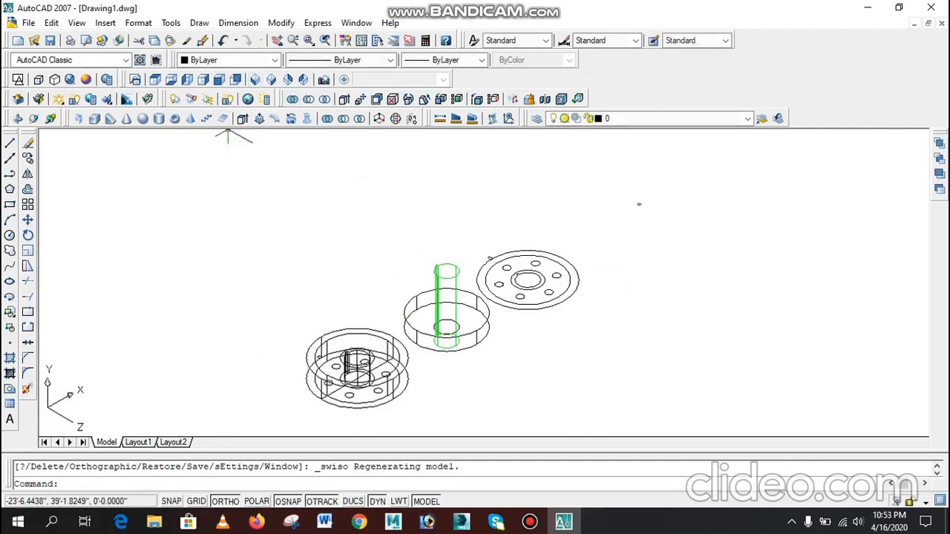
left_click(87, 80)
scroll(486, 311, "up", 2)
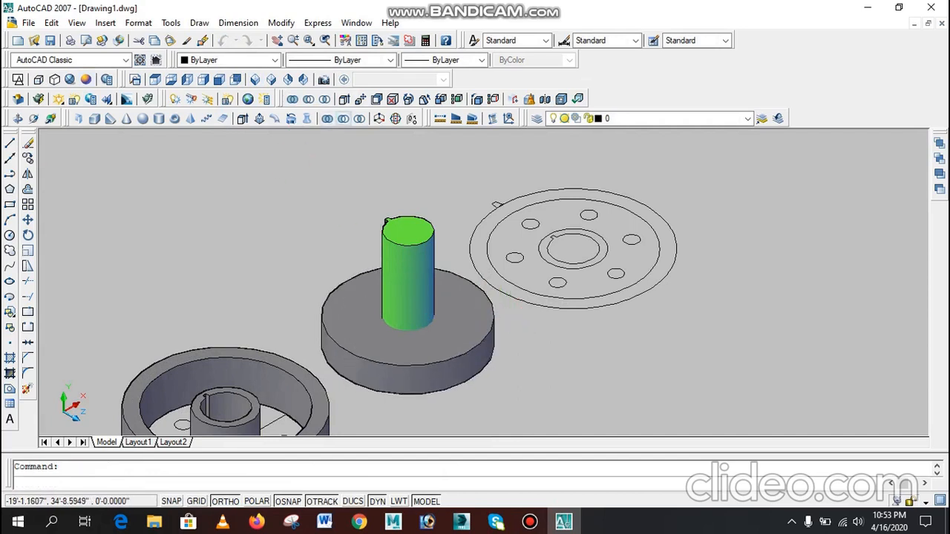
- Subtract the green keyed cylinder from the grey disc to cut the keyed bore
left_click(343, 118)
left_click(340, 328)
key("Return")
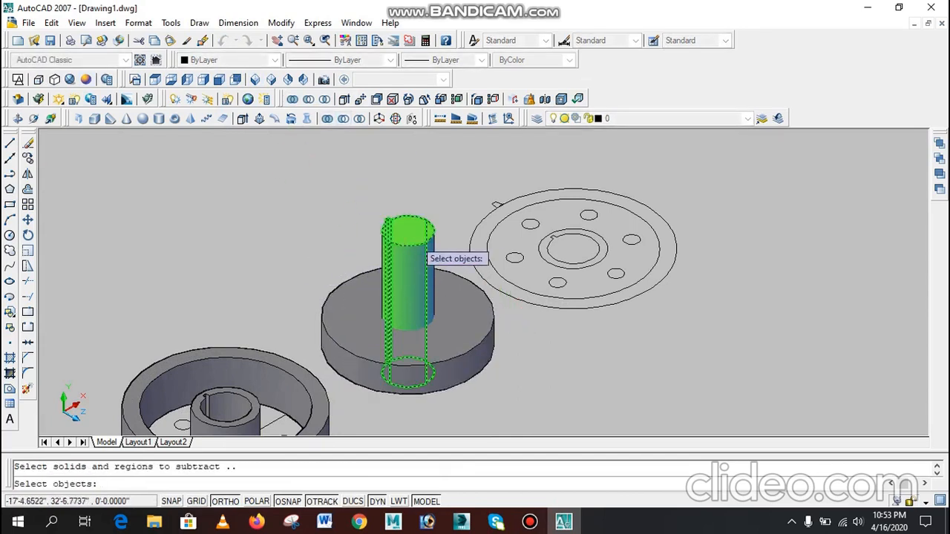
left_click(423, 252)
key("Return")
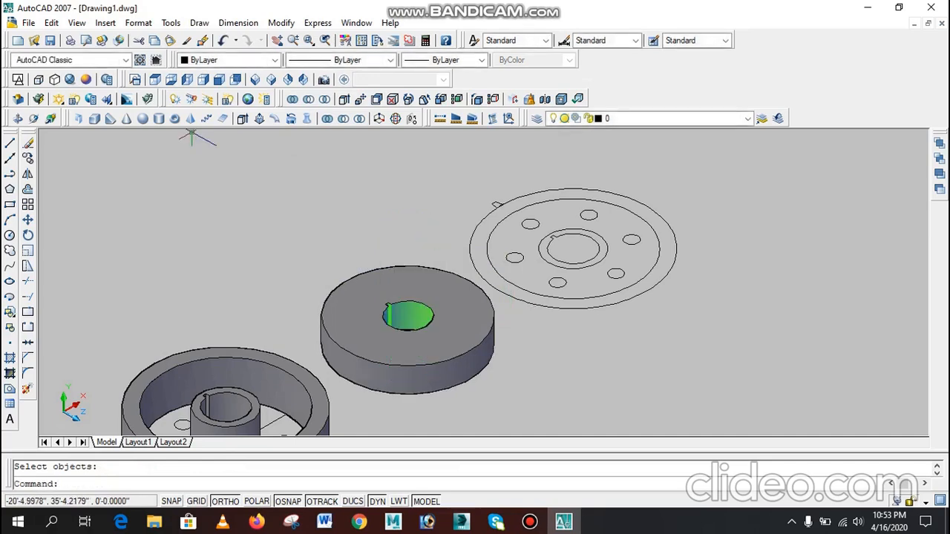
- In the 2D wireframe style, extrude the uppermost small web-hole circle of the flat gear drawing to a height of 7"
left_click(19, 79)
scroll(410, 230, "down", 2)
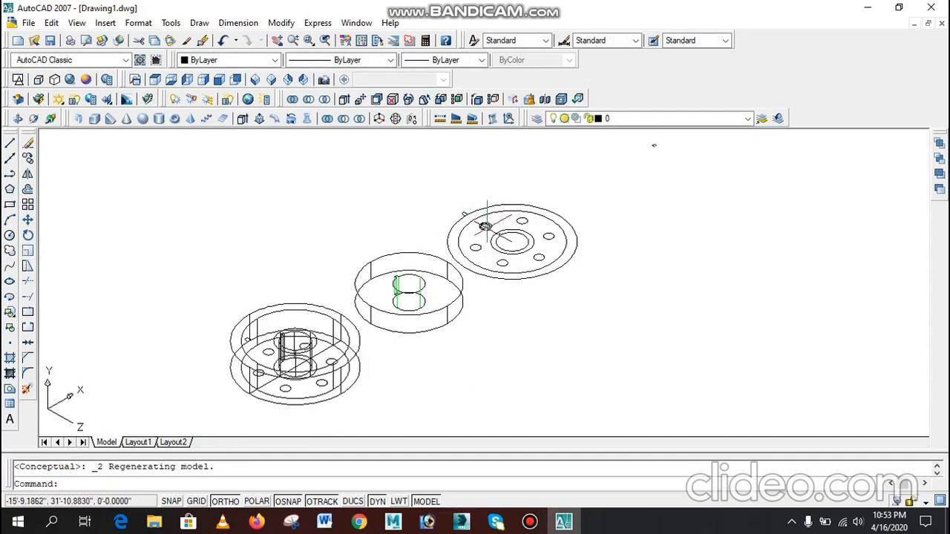
type("e")
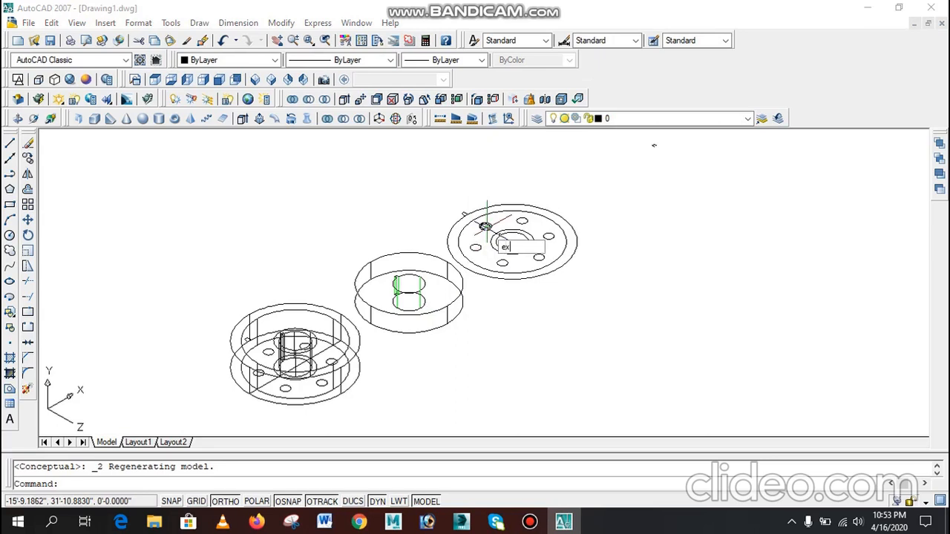
type("x")
key("Return")
left_click(484, 226)
key("Return")
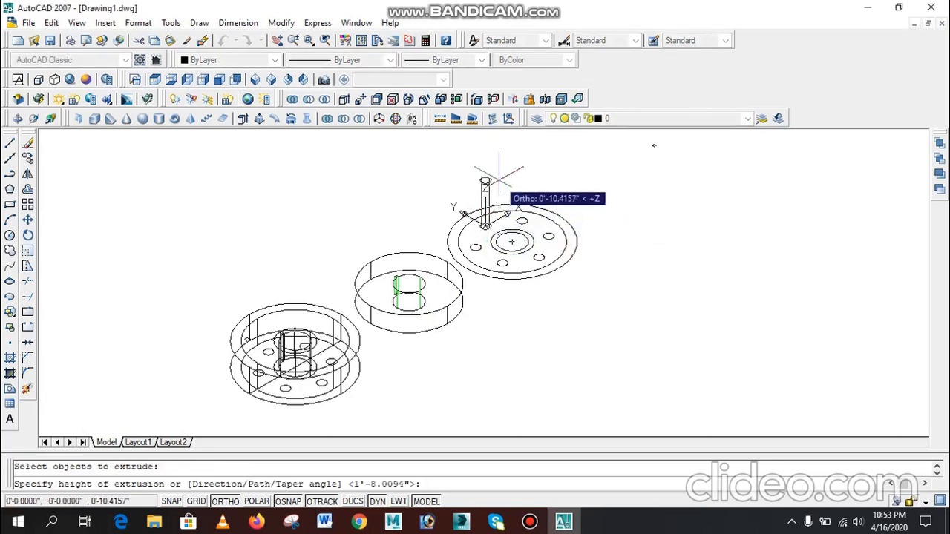
type("7")
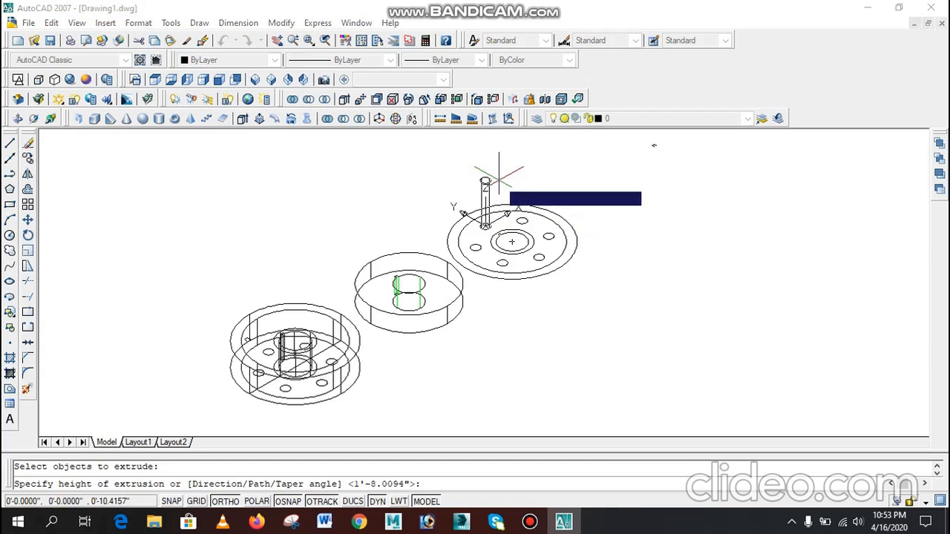
key("Return")
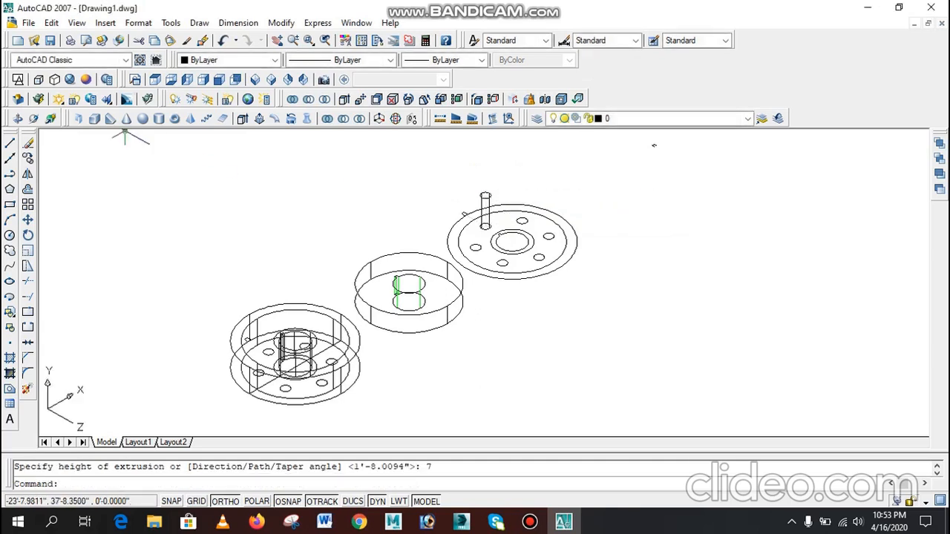
- In the top view, draw a horizontal guide line about 7" long from the disc's bore edge to its outer edge
left_click(155, 80)
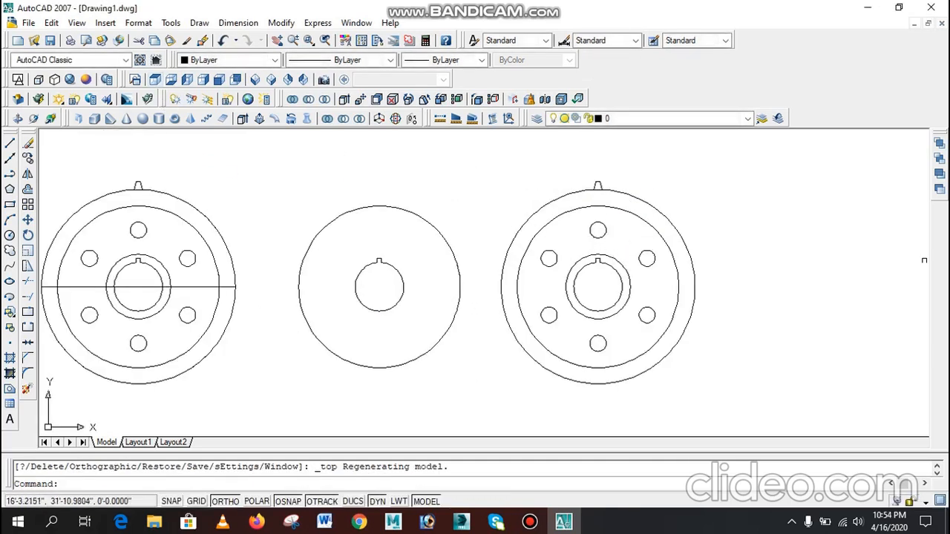
key("Return")
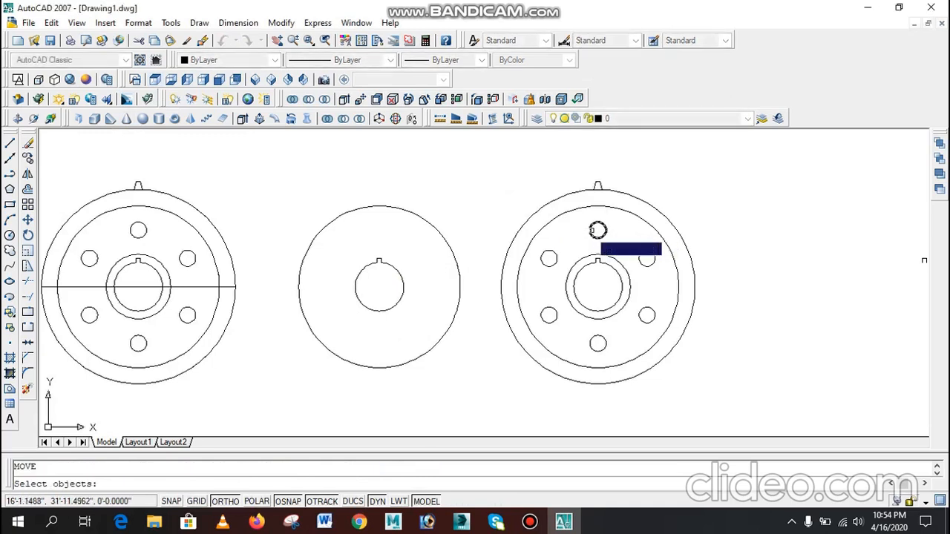
key("Escape")
left_click(9, 143)
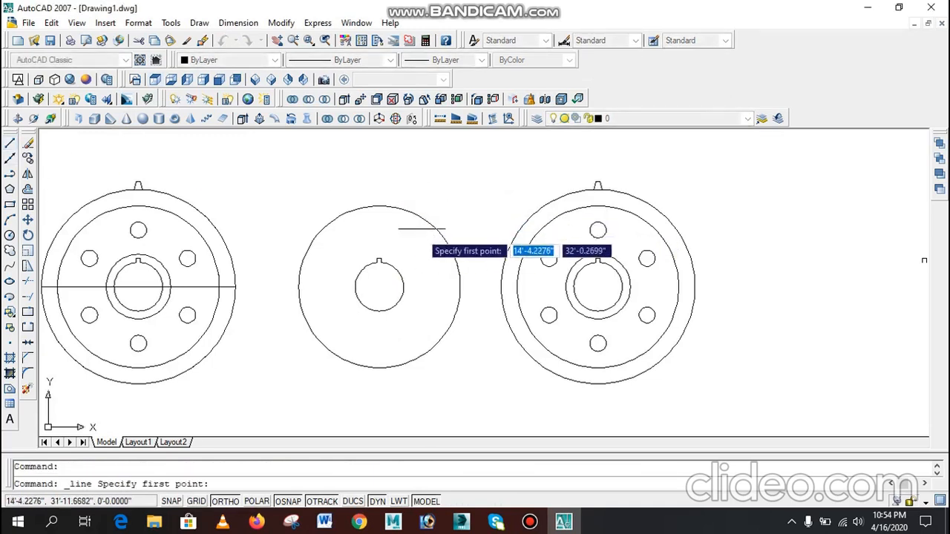
left_click(403, 287)
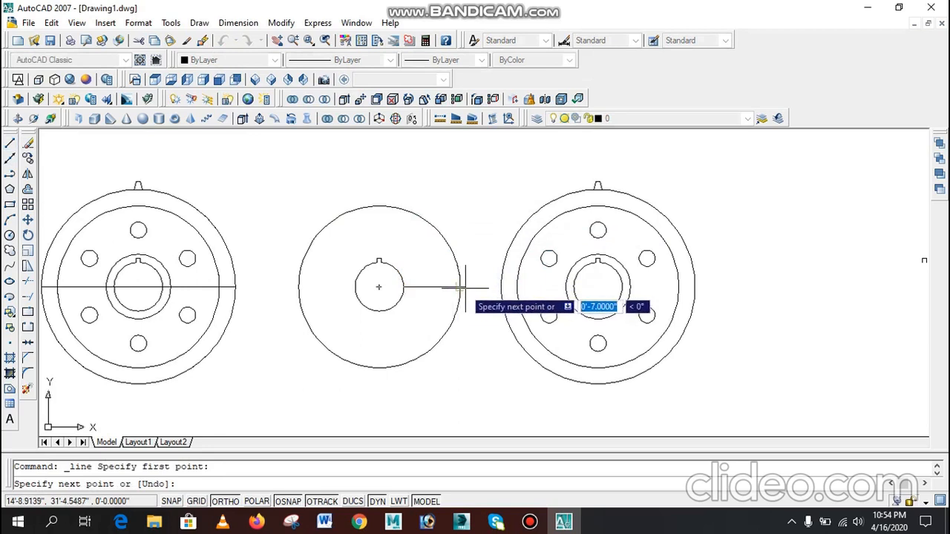
key("Escape")
- Move the small extruded cylinder by its center onto the midpoint of the disc's horizontal guide line
type("m")
key("Return")
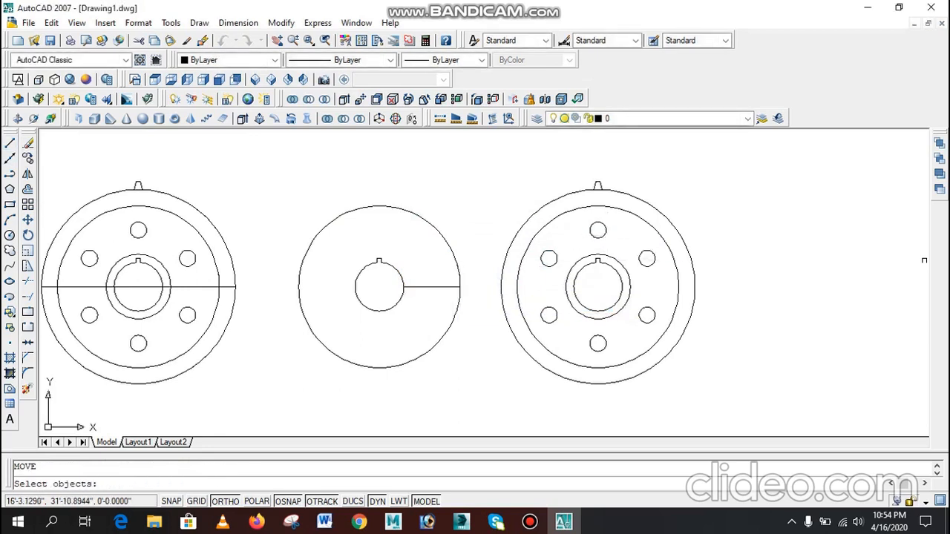
left_click(598, 230)
key("Return")
left_click(598, 230)
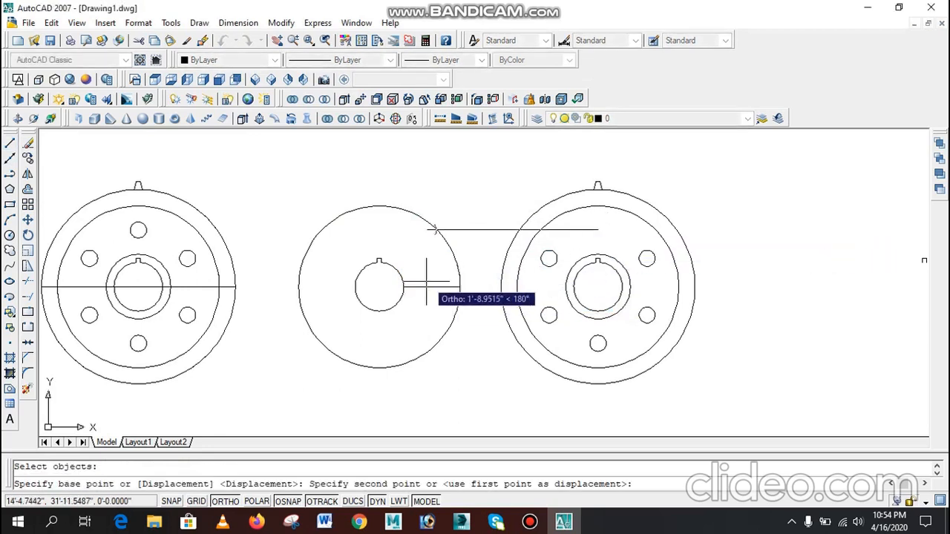
left_click(432, 287)
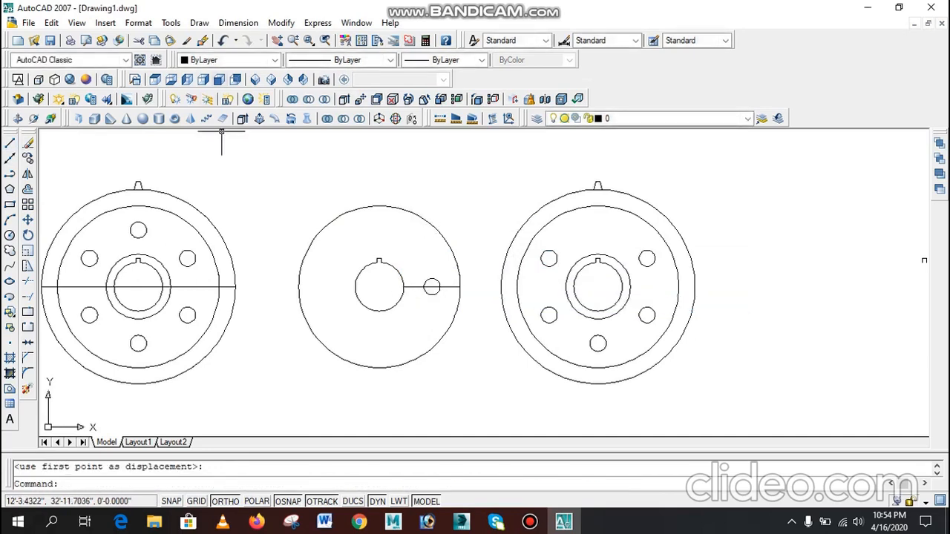
- In the front view, move the small cylinder straight down so it protrudes from both faces of the disc
left_click(255, 79)
scroll(445, 312, "up", 5)
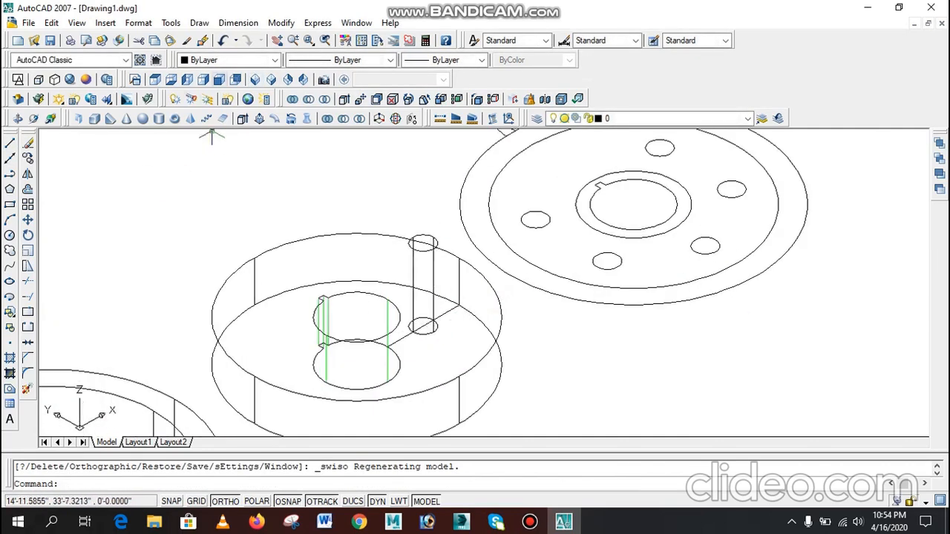
left_click(219, 79)
scroll(430, 293, "up", 4)
type("m")
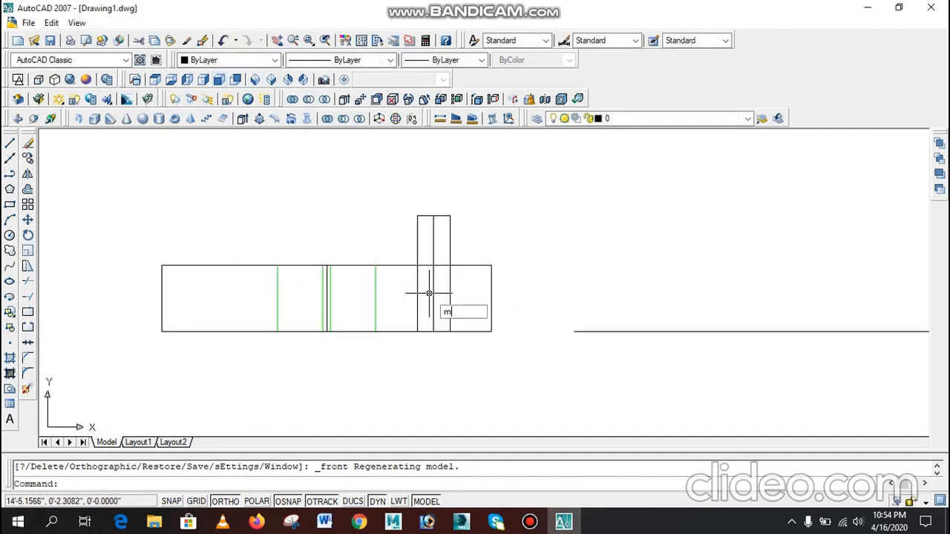
key("Return")
left_click(454, 208)
left_click(421, 238)
key("Return")
left_click(512, 231)
left_click(512, 261)
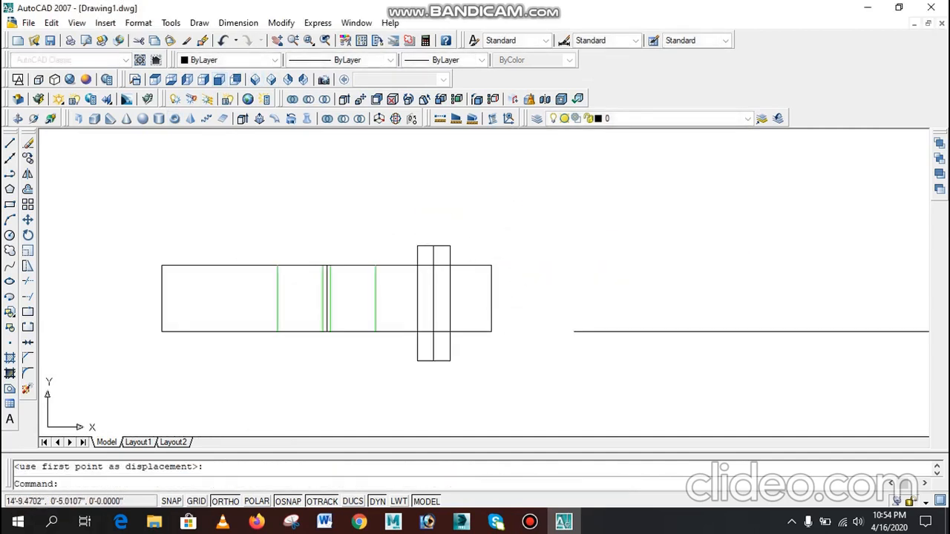
- In the top view, create a polar array of the small cylinder around the disc's center with 6 items over 360 degrees
left_click(155, 79)
scroll(430, 284, "up", 3)
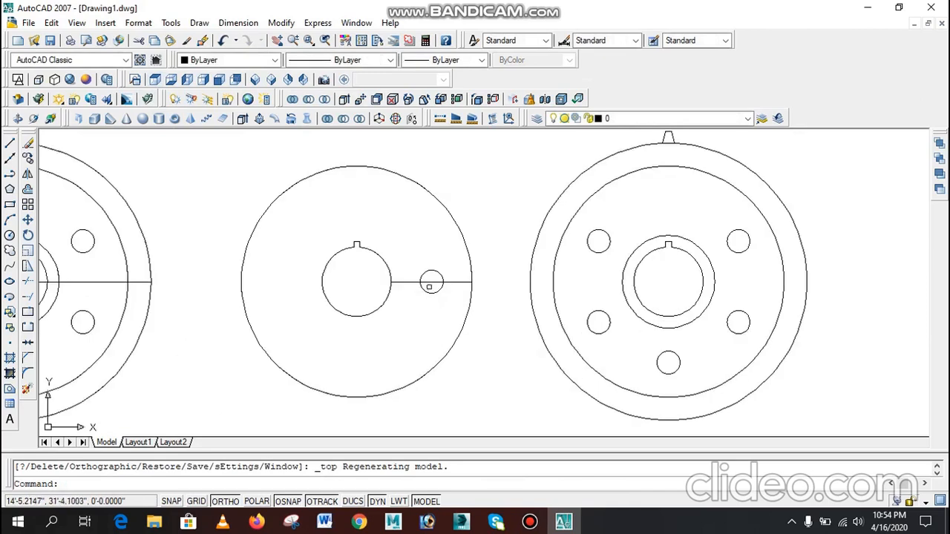
type("ar")
key("Return")
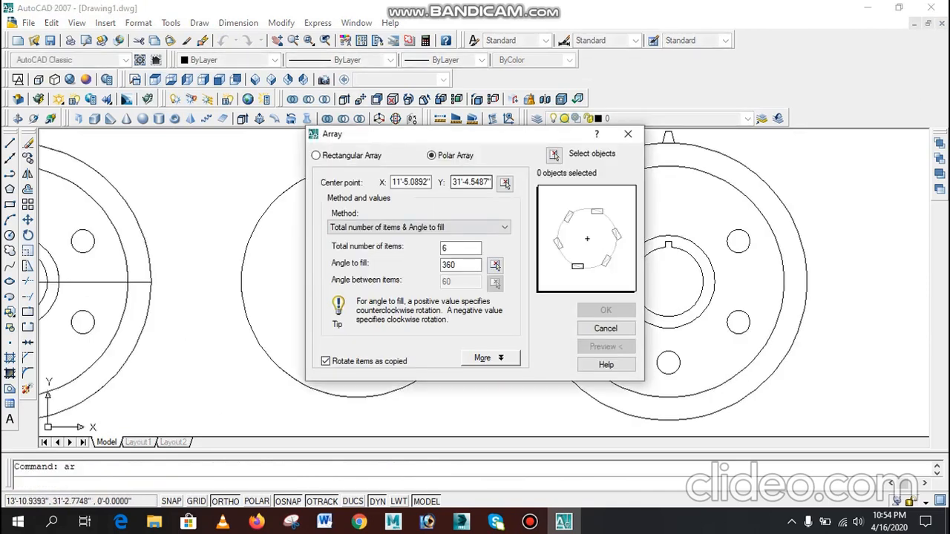
left_click(553, 153)
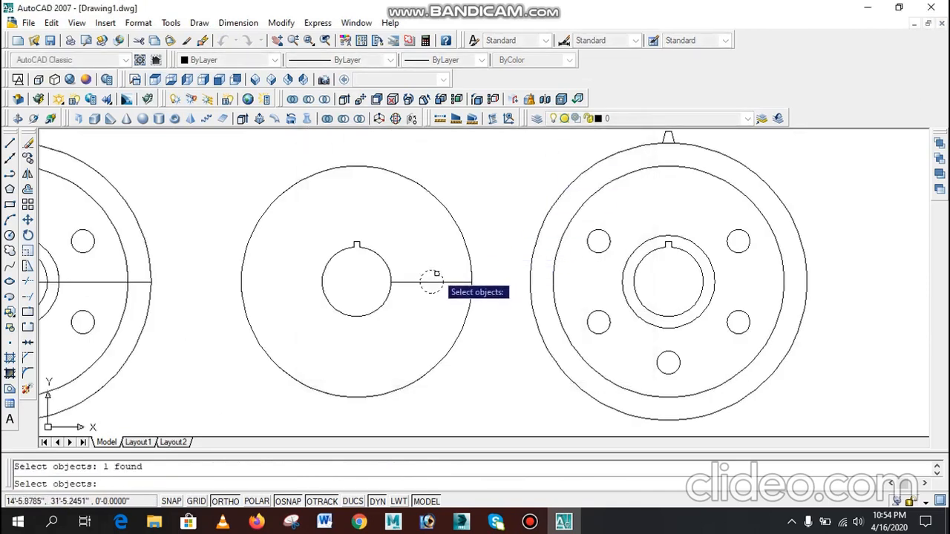
key("Return")
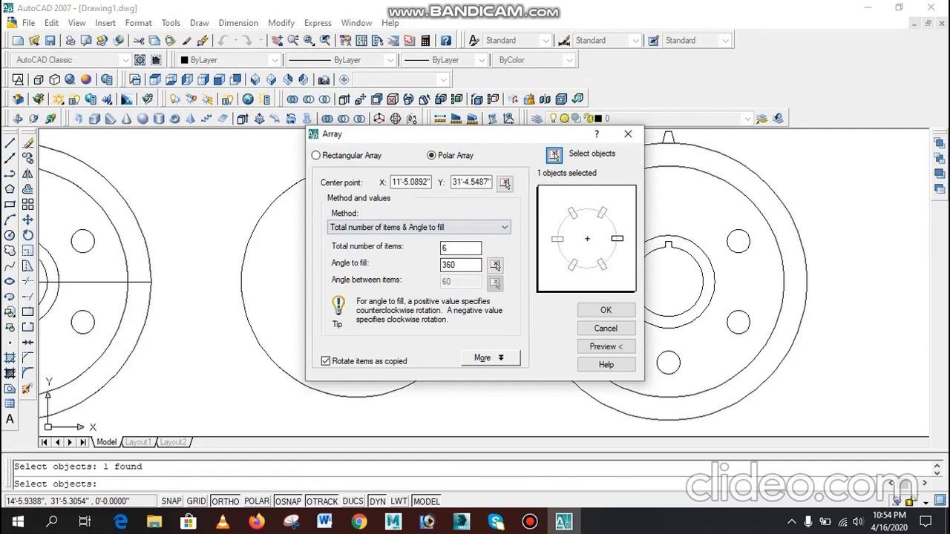
left_click(505, 182)
scroll(411, 311, "down", 4)
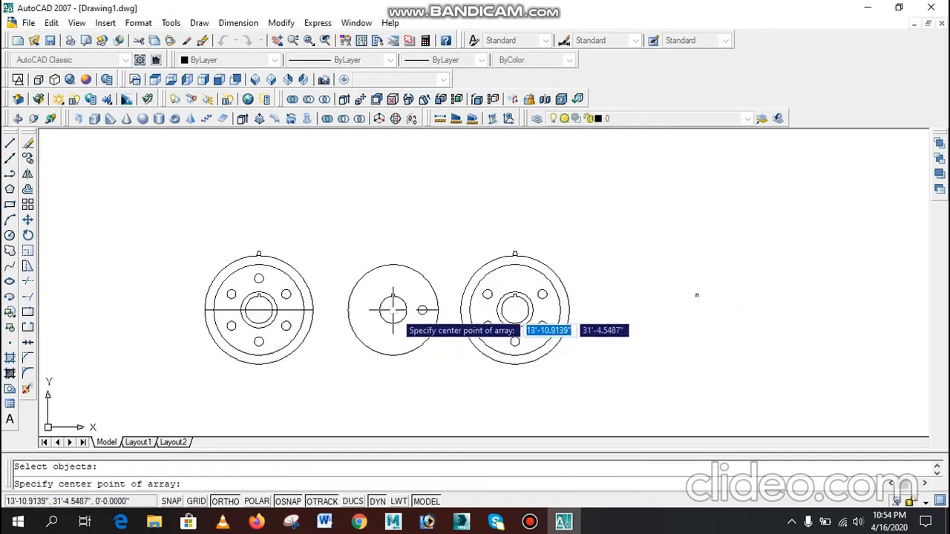
left_click(393, 310)
left_click(605, 347)
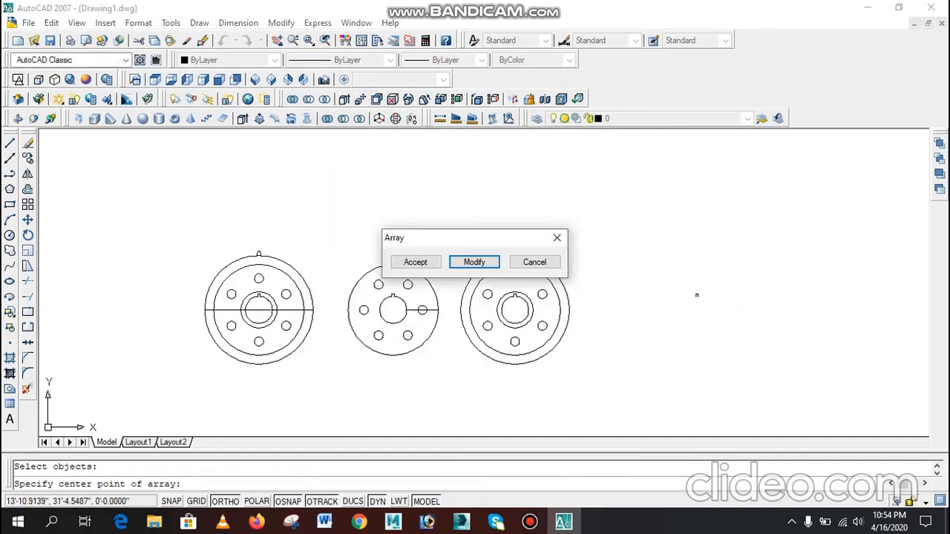
left_click(416, 262)
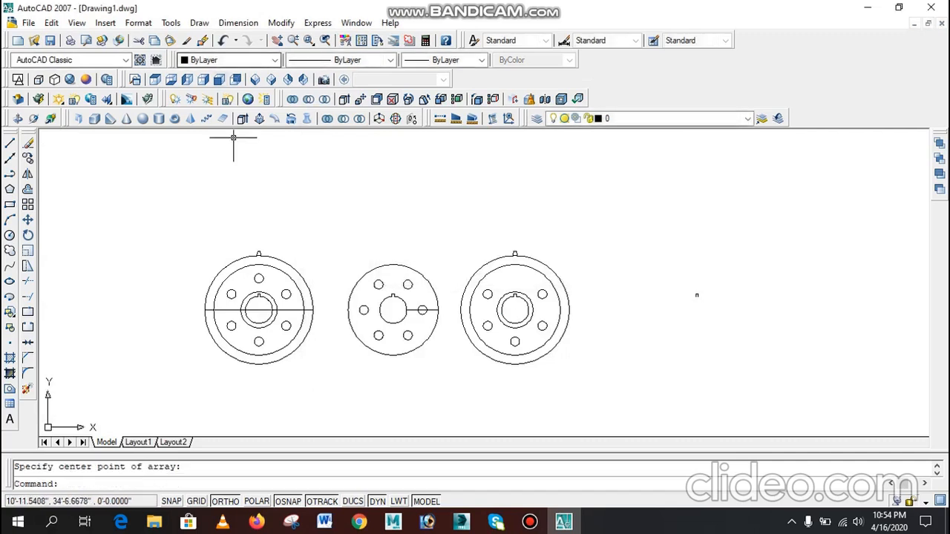
- In the front view, change the color of all the arrayed small cylinders to red
left_click(219, 80)
scroll(307, 282, "up", 2)
left_click(544, 330)
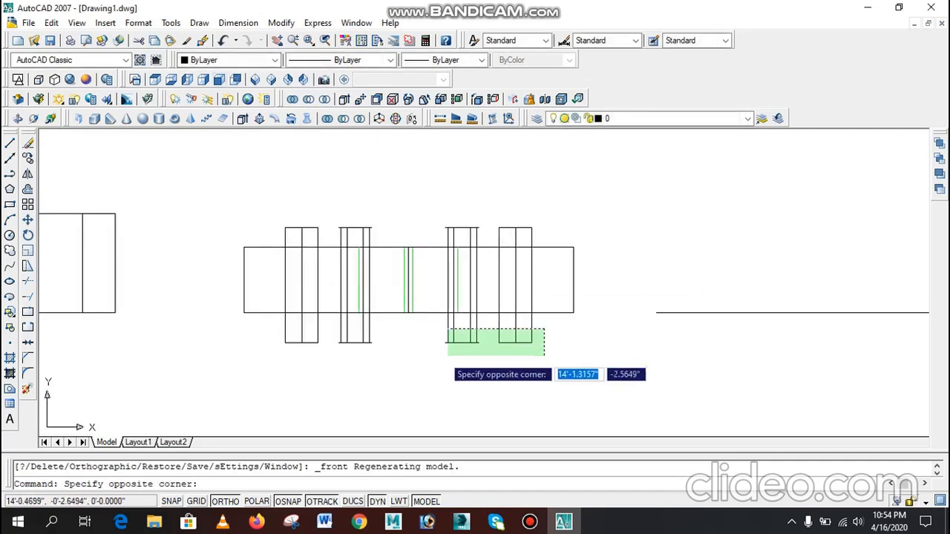
left_click(314, 385)
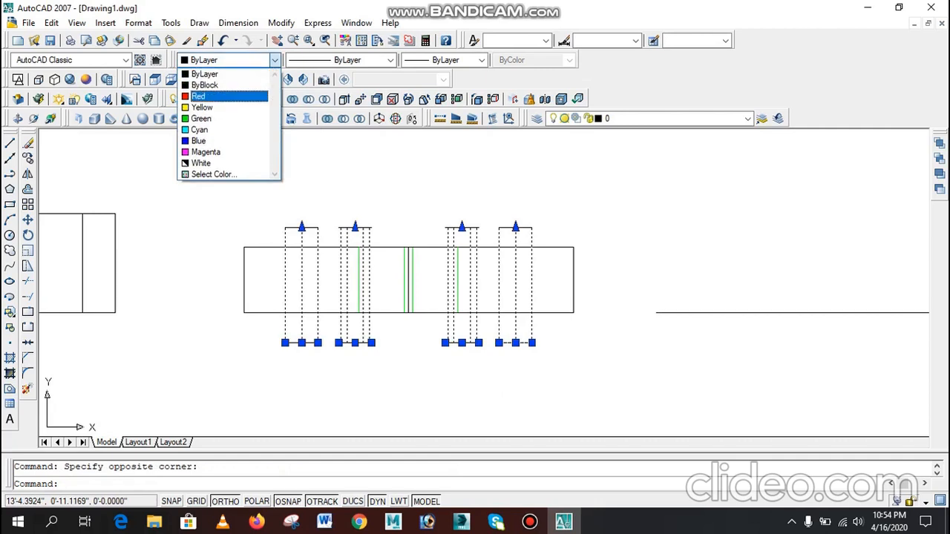
left_click(198, 91)
key("Escape")
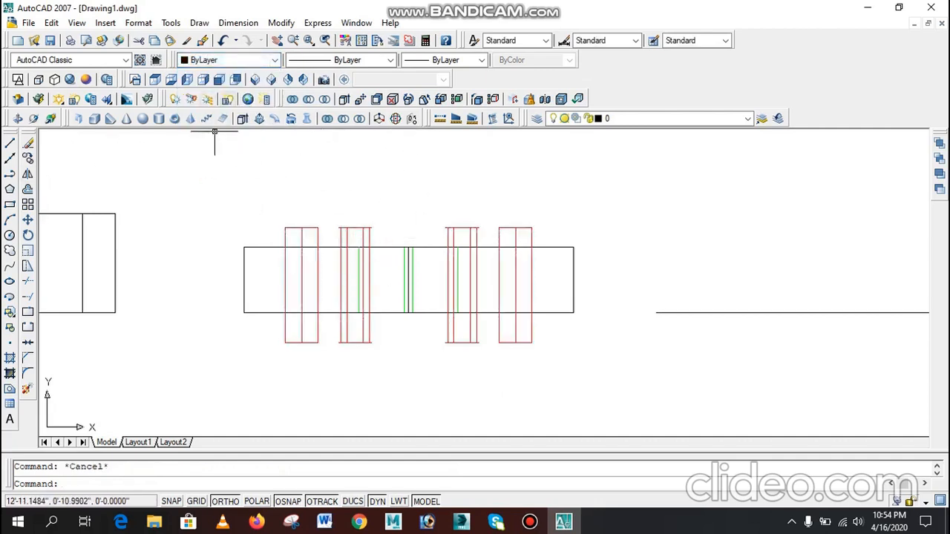
- Subtract all the red cylinders from the disc to cut the web holes
left_click(343, 118)
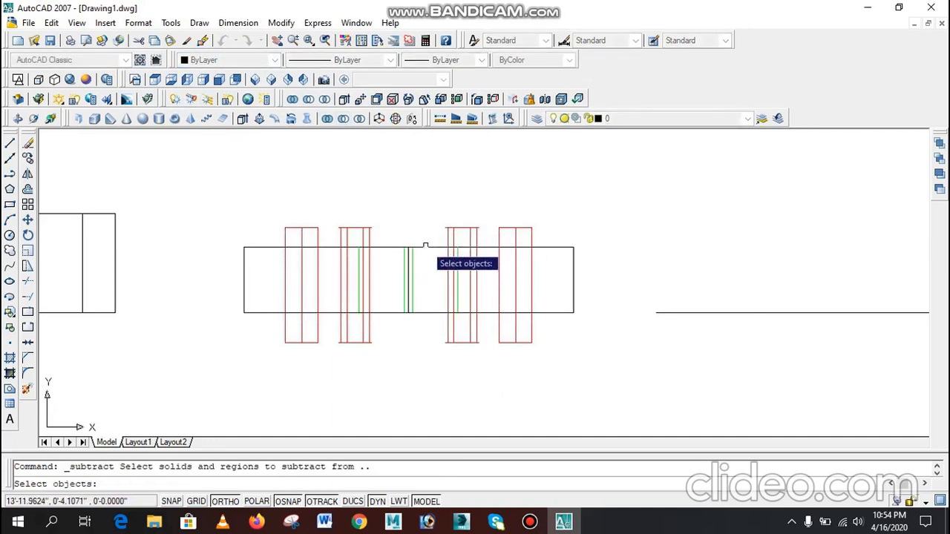
left_click(422, 246)
key("Return")
left_click(549, 189)
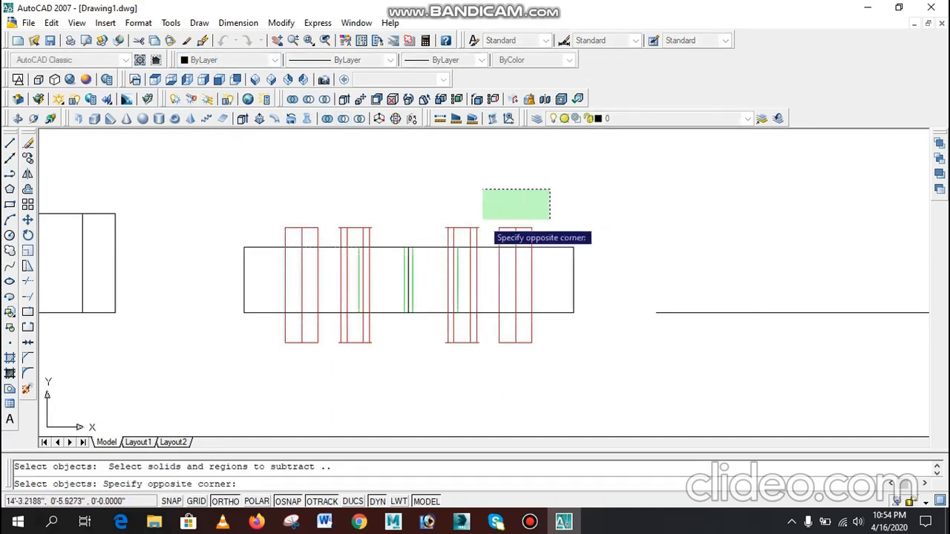
left_click(274, 246)
key("Return")
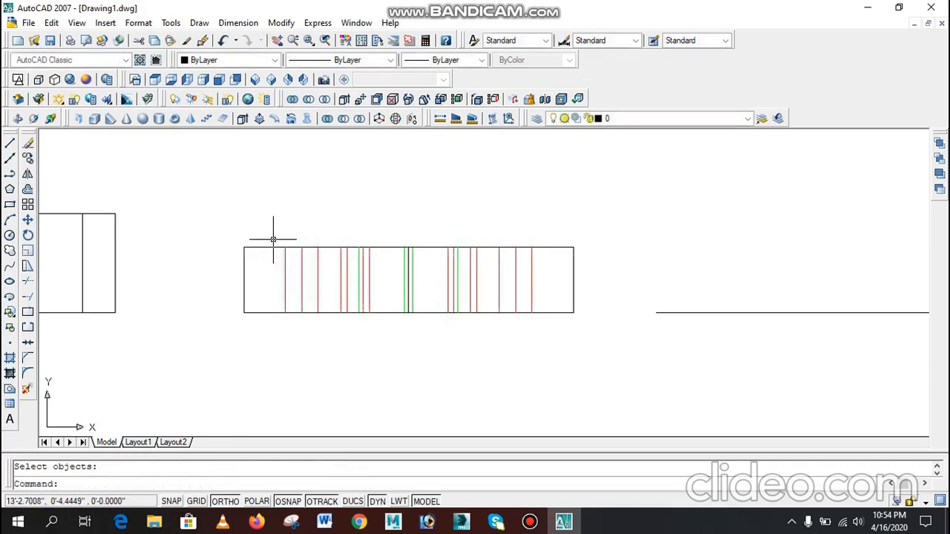
- Show the model in the southwest isometric view with the Conceptual visual style and check the drilled disc
left_click(254, 79)
left_click(86, 79)
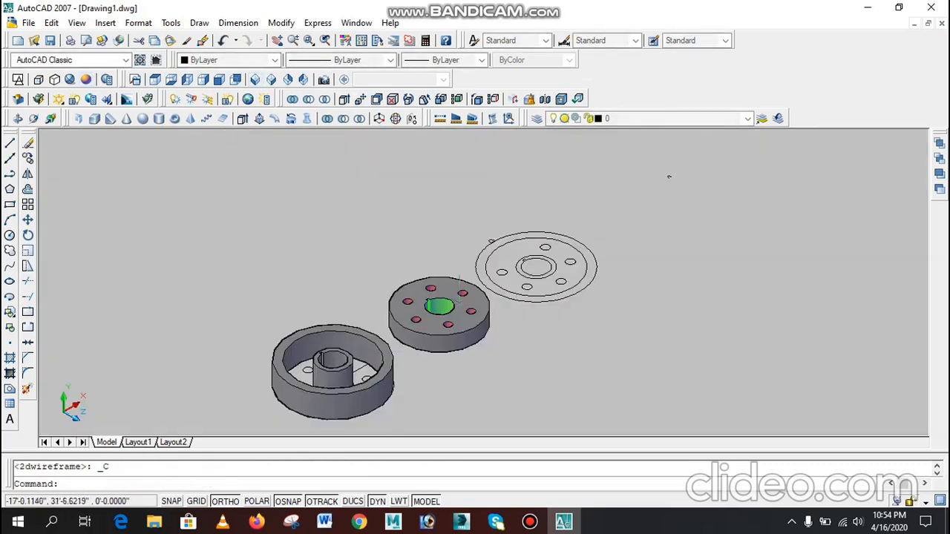
scroll(455, 355, "up", 4)
left_click(398, 347)
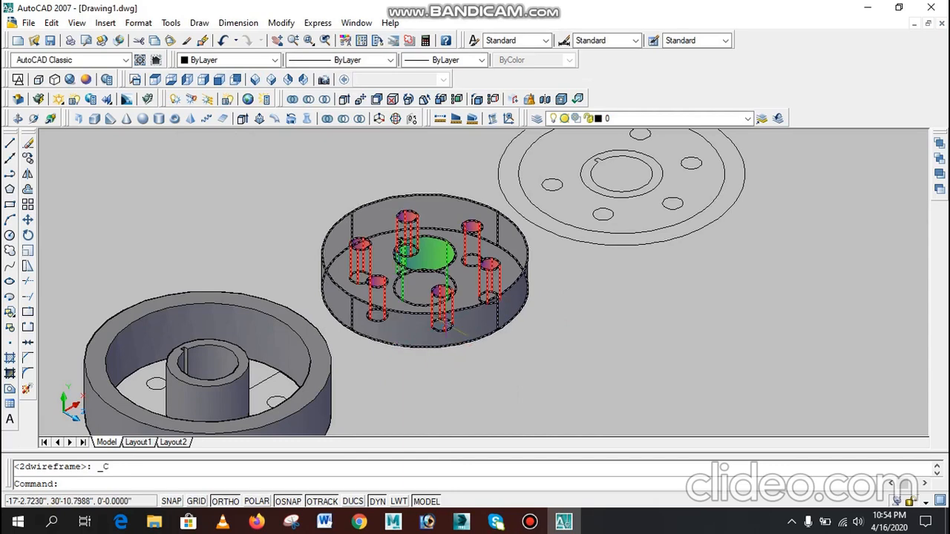
key("Escape")
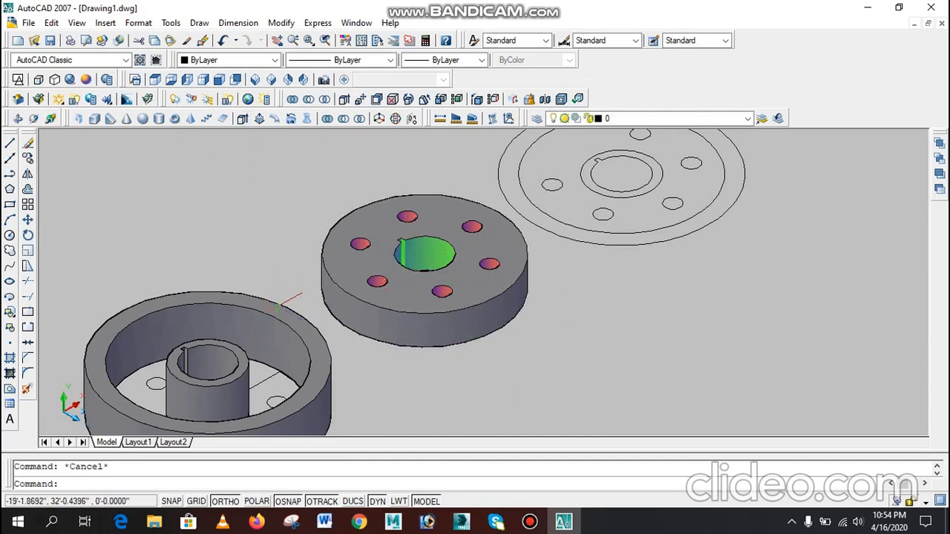
- Change the color of the gear's outer rim solid to cyan
left_click(271, 289)
left_click(230, 59)
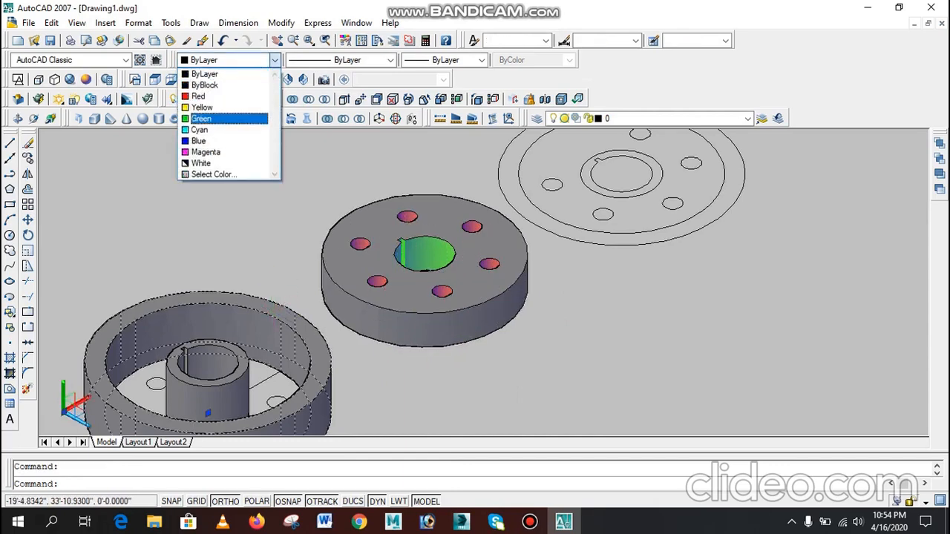
left_click(223, 118)
key("Escape")
scroll(352, 180, "down", 2)
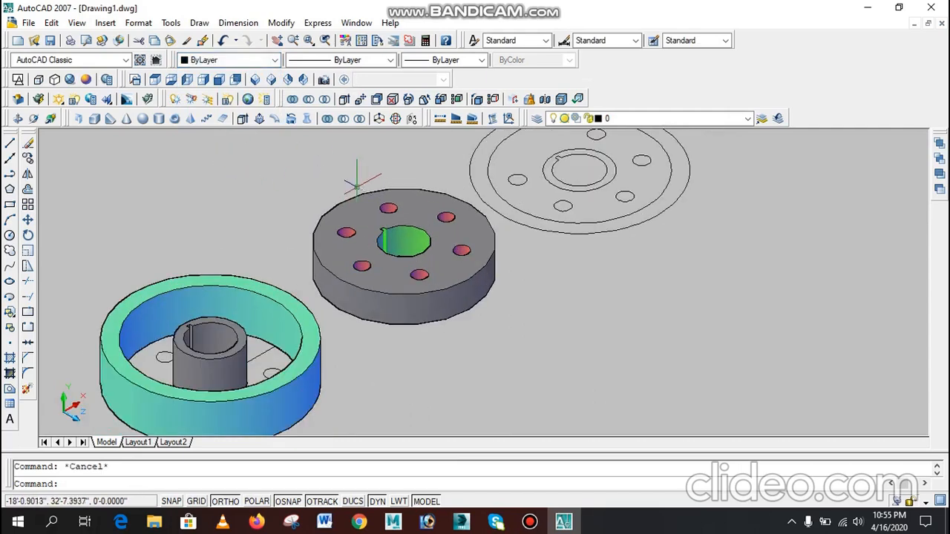
- Change the color of the hub solid inside the rim to magenta
left_click(239, 357)
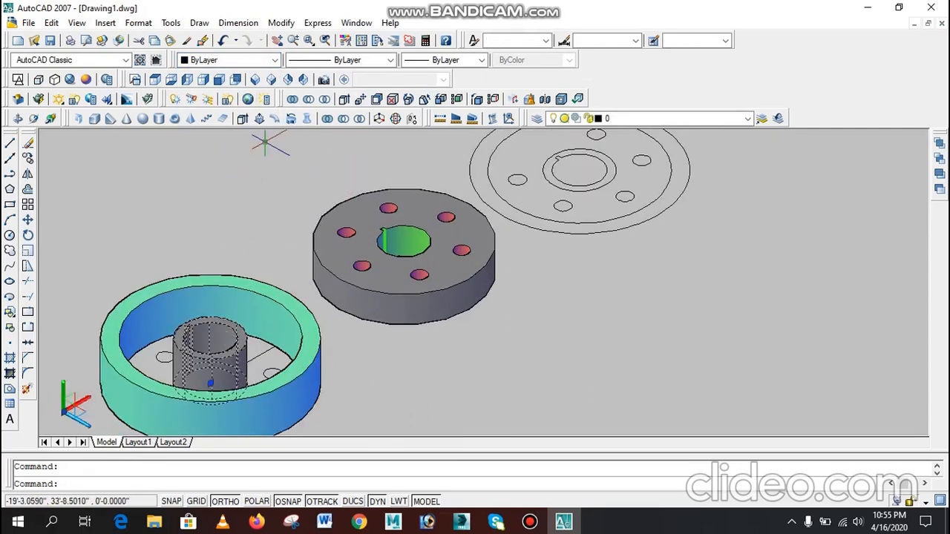
left_click(230, 59)
left_click(223, 154)
key("Escape")
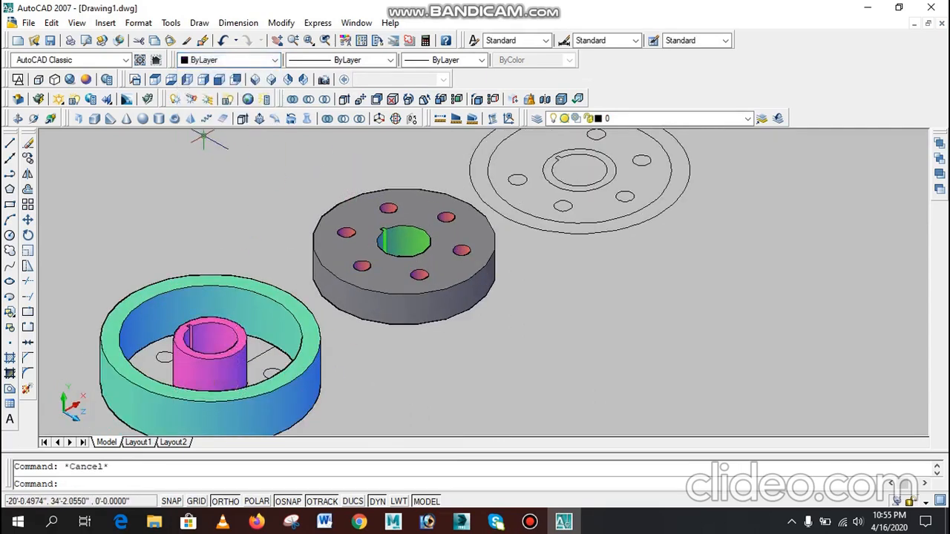
- In 2D wireframe, move the drilled disc by its center onto the center of the hub's upper face, concentric with the rim
left_click(17, 79)
type("m")
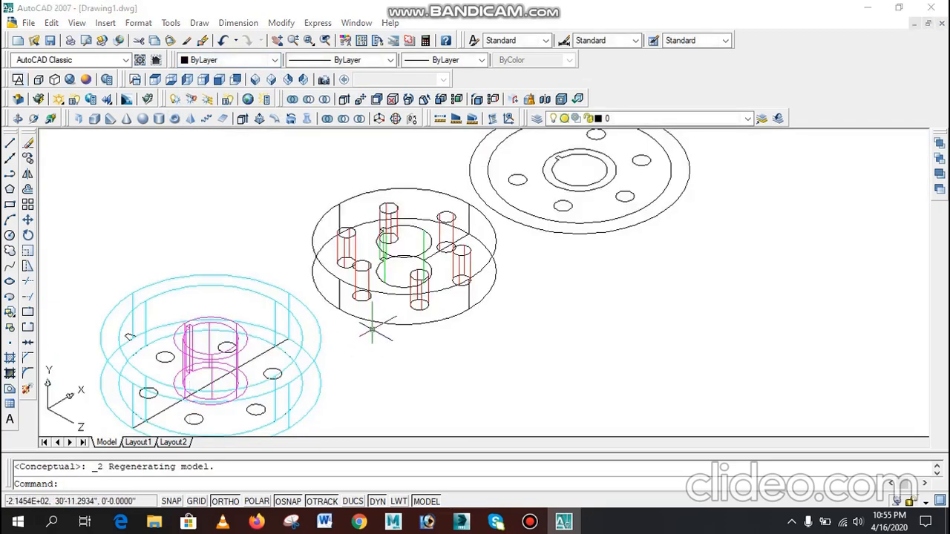
key("Return")
left_click(419, 328)
left_click(390, 281)
key("Return")
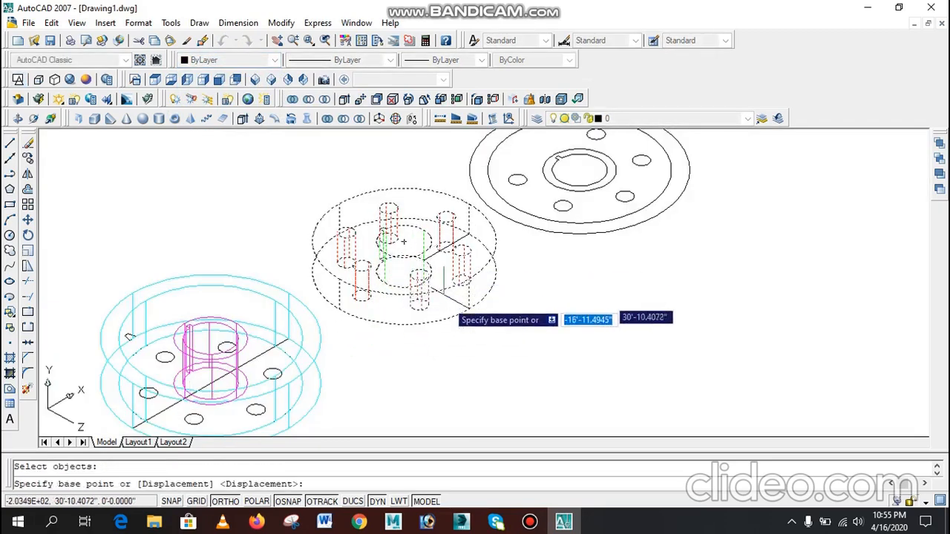
scroll(454, 316, "down", 2)
left_click(428, 287)
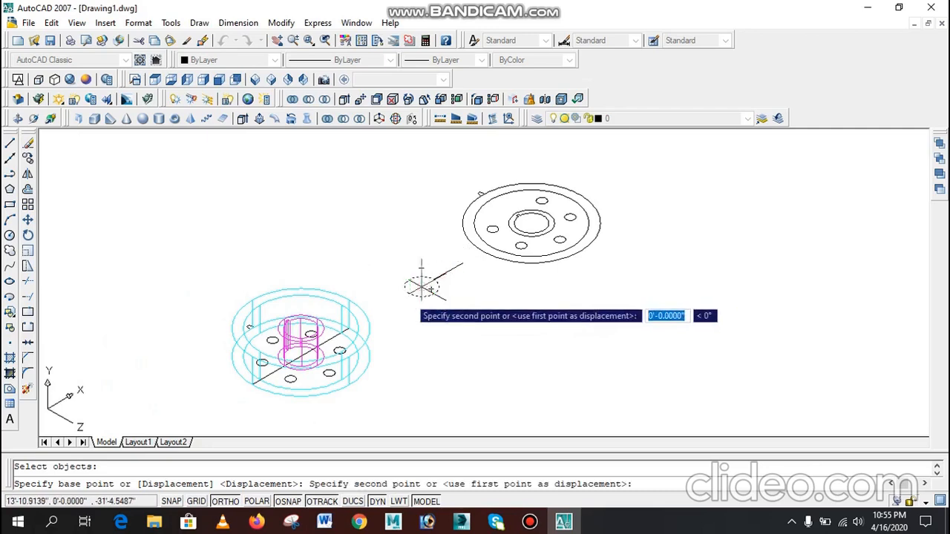
scroll(305, 374, "up", 3)
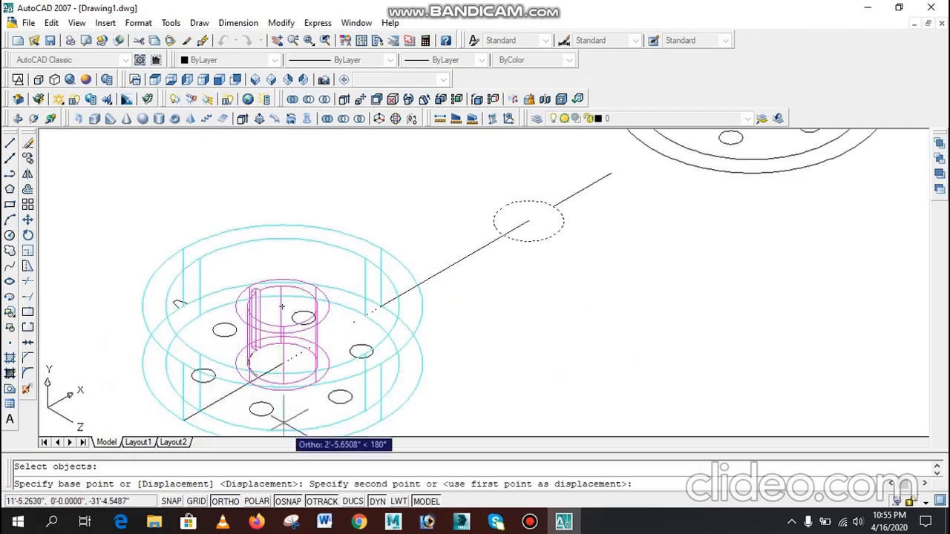
scroll(278, 374, "down", 2)
scroll(286, 392, "up", 3)
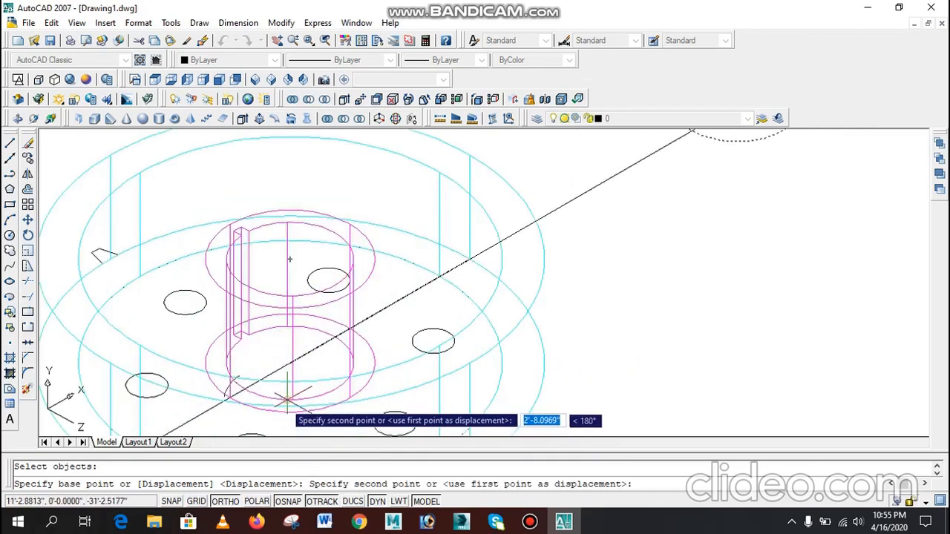
scroll(302, 353, "down", 1)
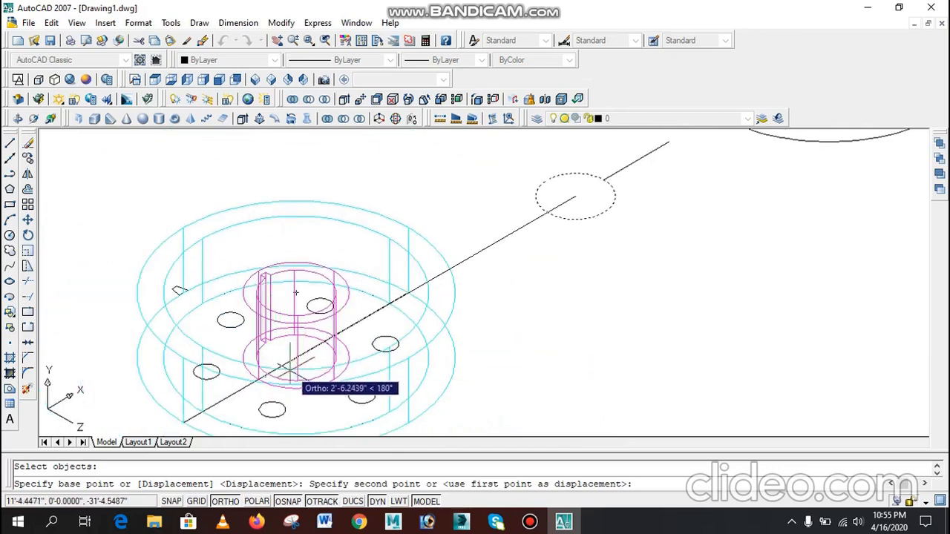
scroll(286, 389, "down", 2)
scroll(286, 406, "down", 2)
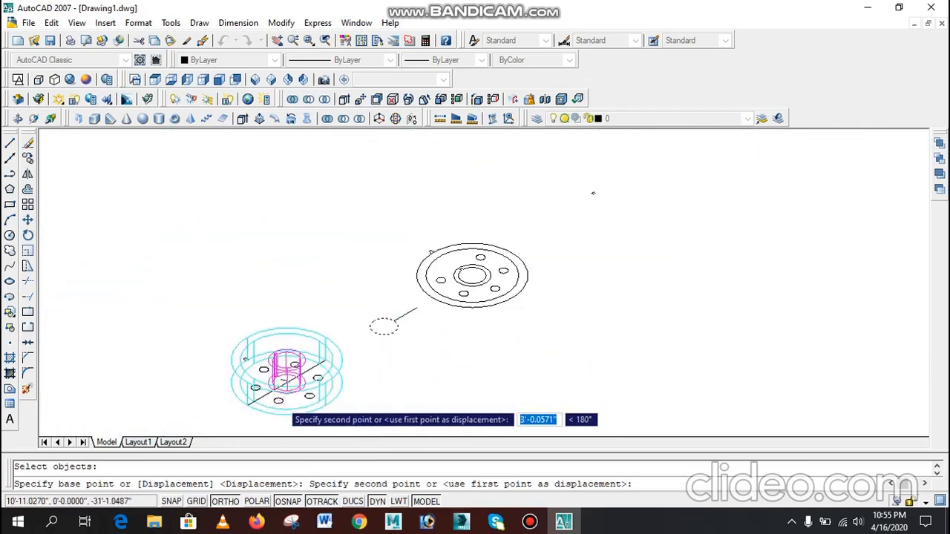
scroll(286, 406, "up", 4)
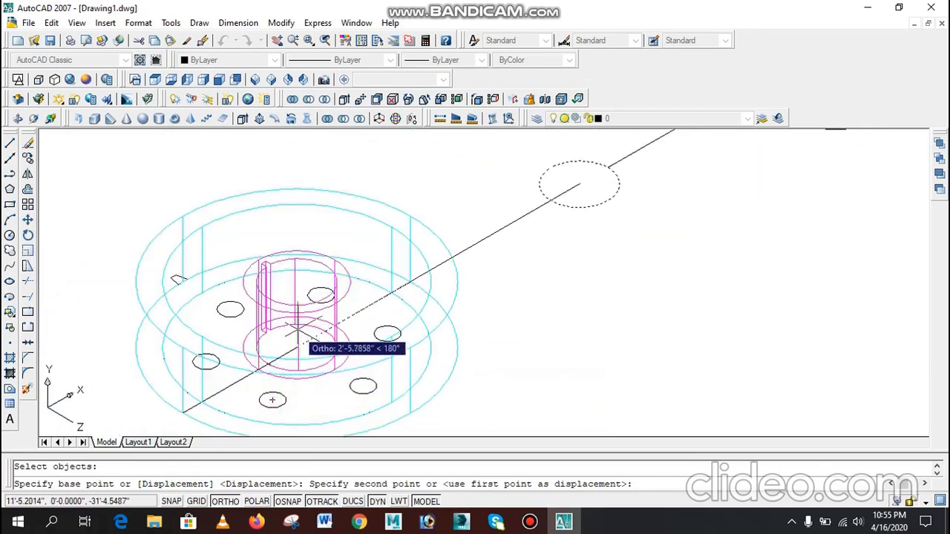
key("Escape")
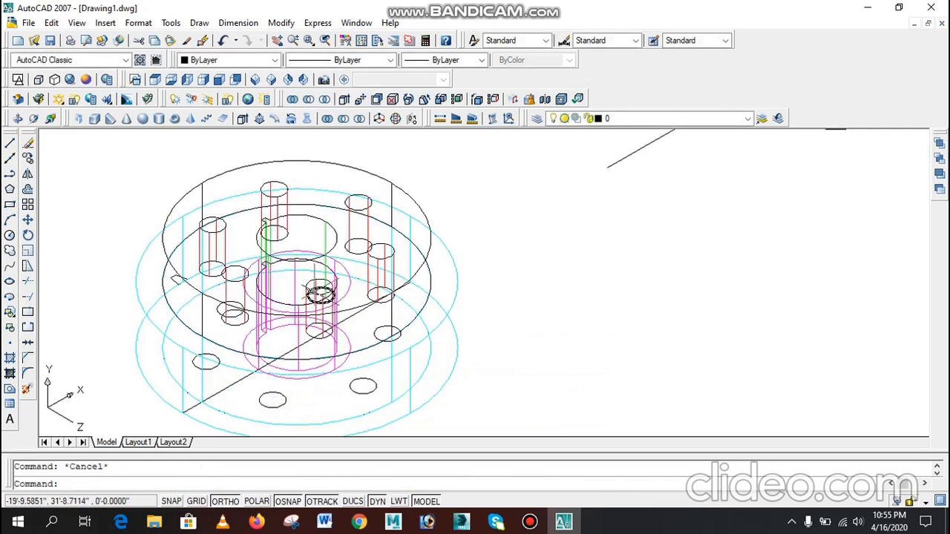
- In the front view, move the drilled disc straight down 4 inches into the rim
left_click(219, 80)
scroll(608, 257, "down", 4)
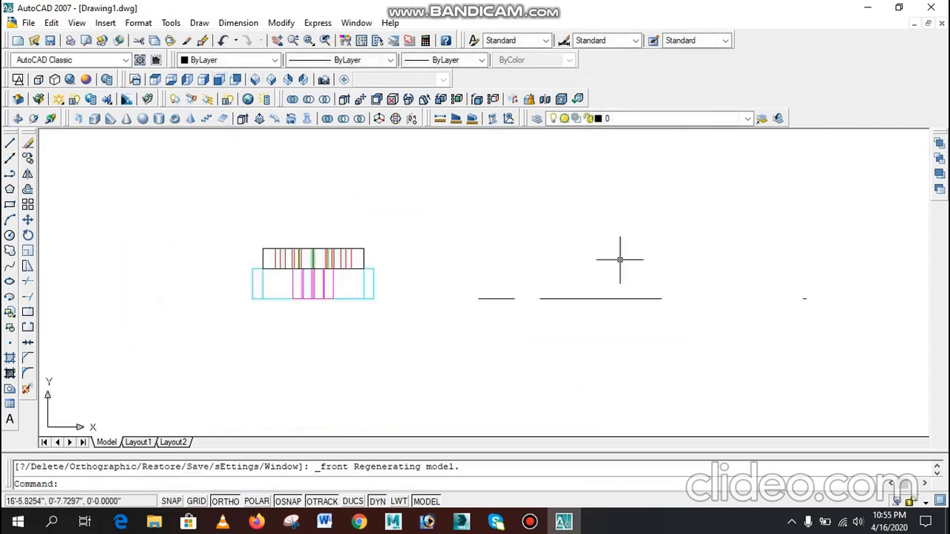
scroll(327, 264, "up", 6)
type("m")
key("space")
left_click(411, 215)
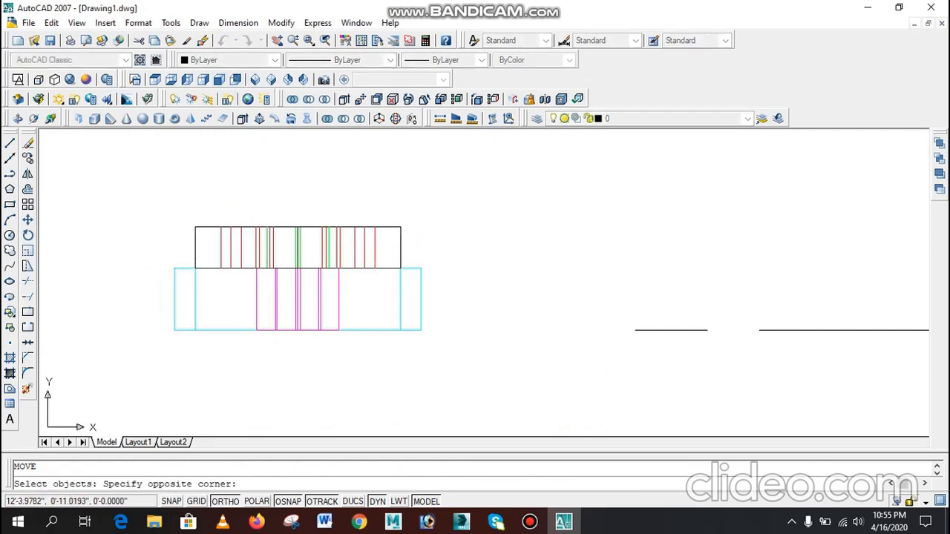
left_click(384, 242)
key("space")
left_click(435, 228)
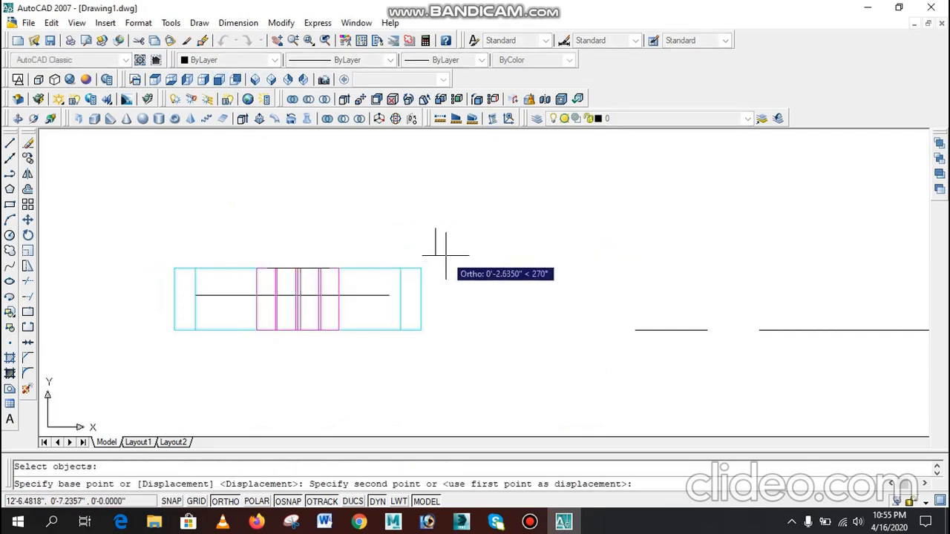
type("4")
key("Return")
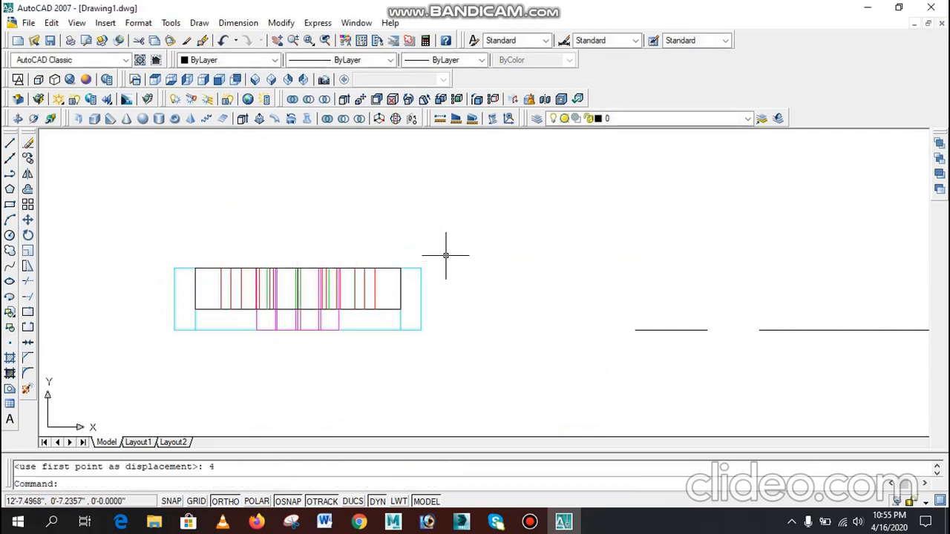
scroll(367, 296, "up", 3)
type("p")
key("Return")
left_click(368, 297)
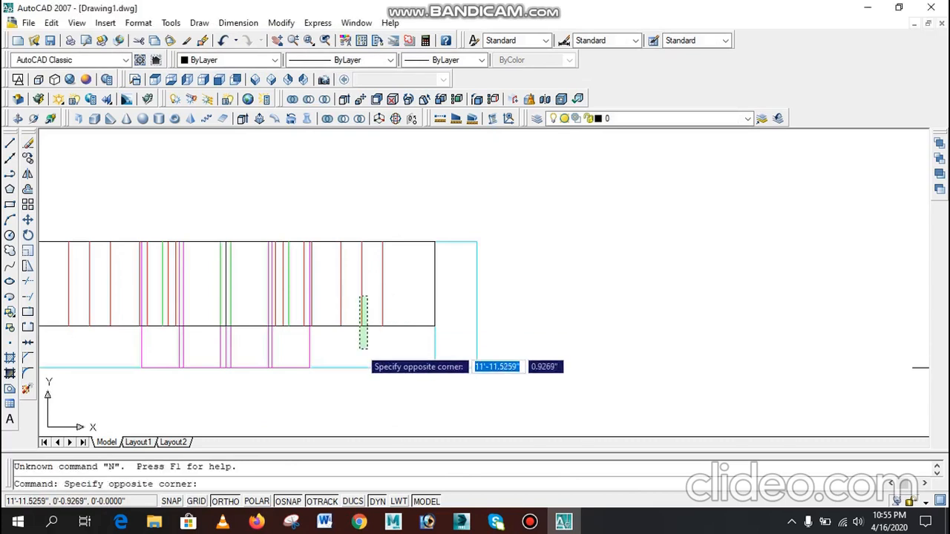
key("Escape")
- Move the drilled disc straight down another 1 inch so it sits midway in the rim's height
type("m")
key("Return")
left_click(378, 316)
left_click(373, 337)
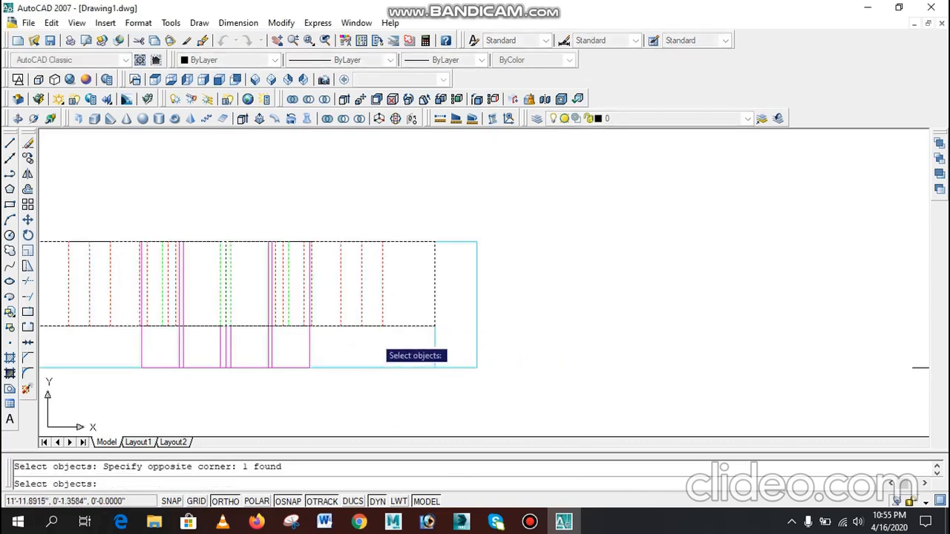
key("Return")
left_click(560, 298)
type("1")
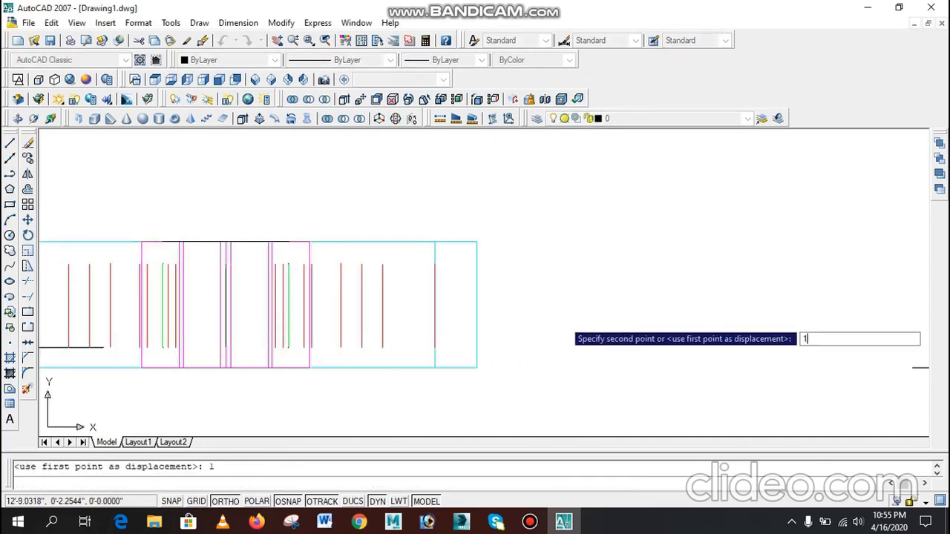
key("Return")
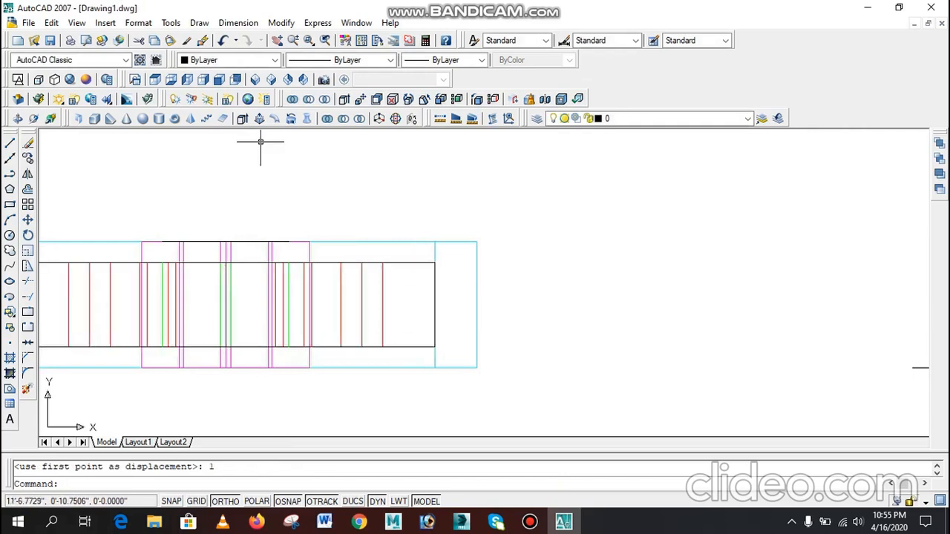
- Show the assembled gear body in the southwest isometric view with the Realistic visual style
left_click(255, 79)
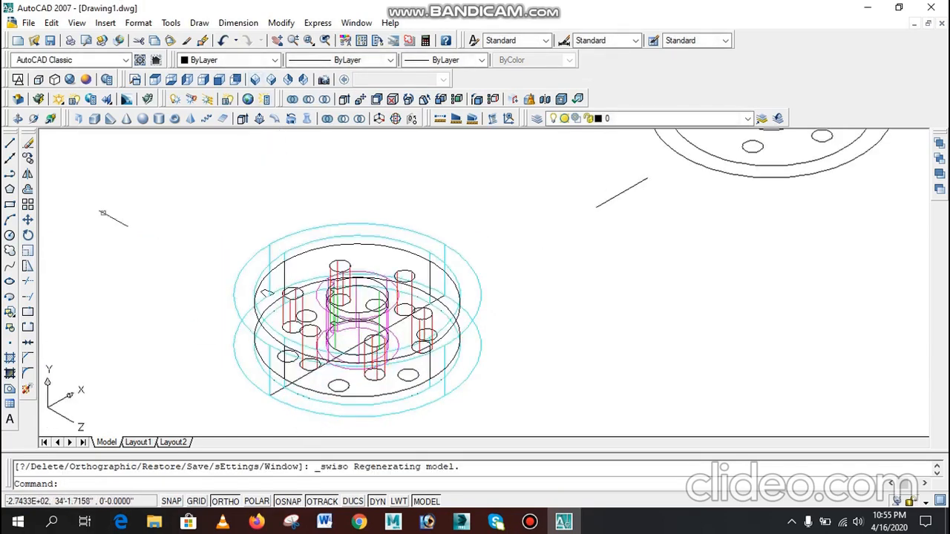
left_click(70, 79)
scroll(411, 389, "up", 2)
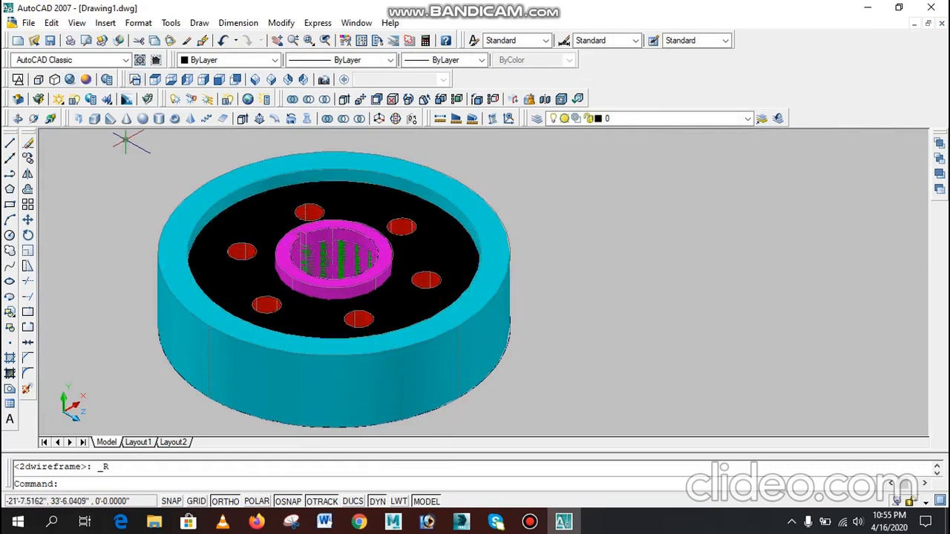
- Show the gear in the top view and inspect the single tooth profile on the rim's outer edge
left_click(155, 79)
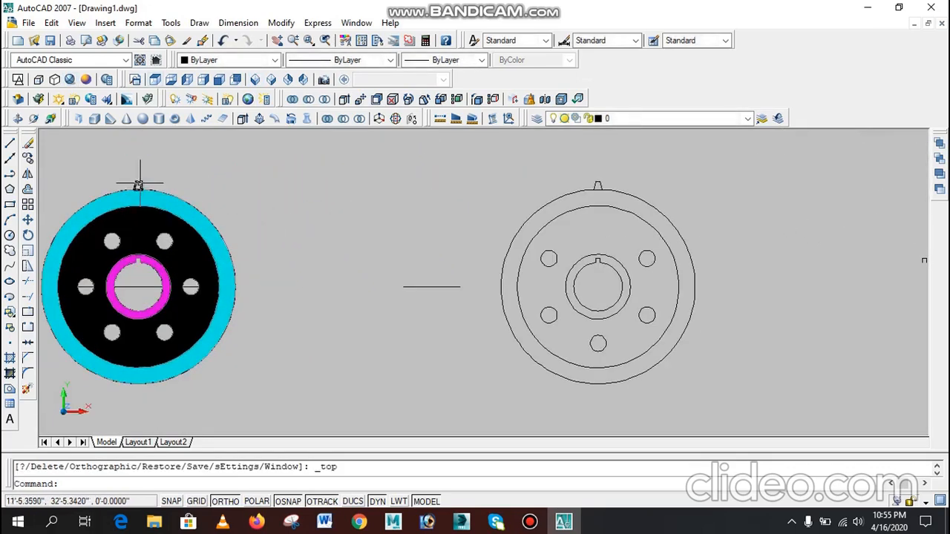
scroll(312, 201, "up", 5)
scroll(396, 214, "down", 3)
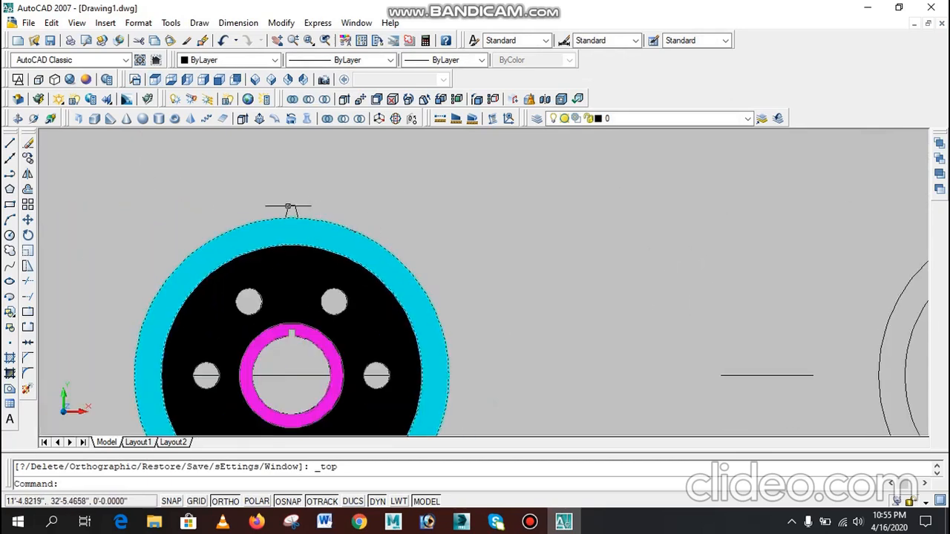
scroll(297, 205, "up", 3)
- Switch to Word and look over the rendered gear picture in the 3D Gear document
left_click(324, 521)
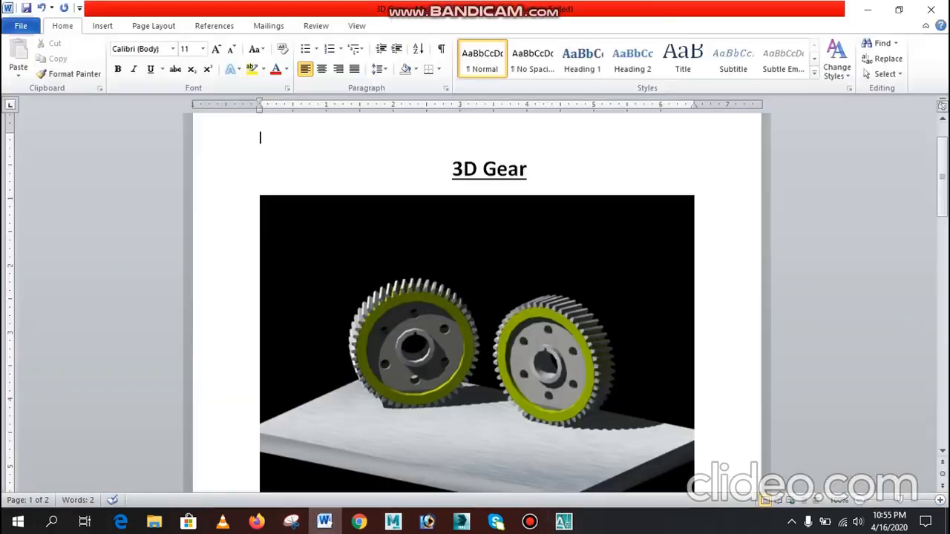
scroll(477, 308, "down", 2)
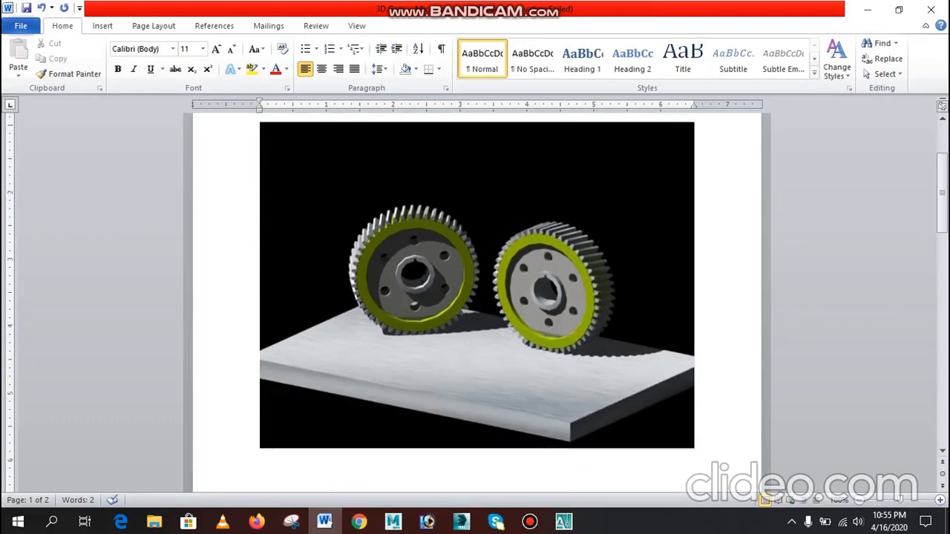
left_click(477, 308)
- Open the gear work picture from the Online classes folder, examine the teeth around the rim up close, and close the picture
left_click(154, 521)
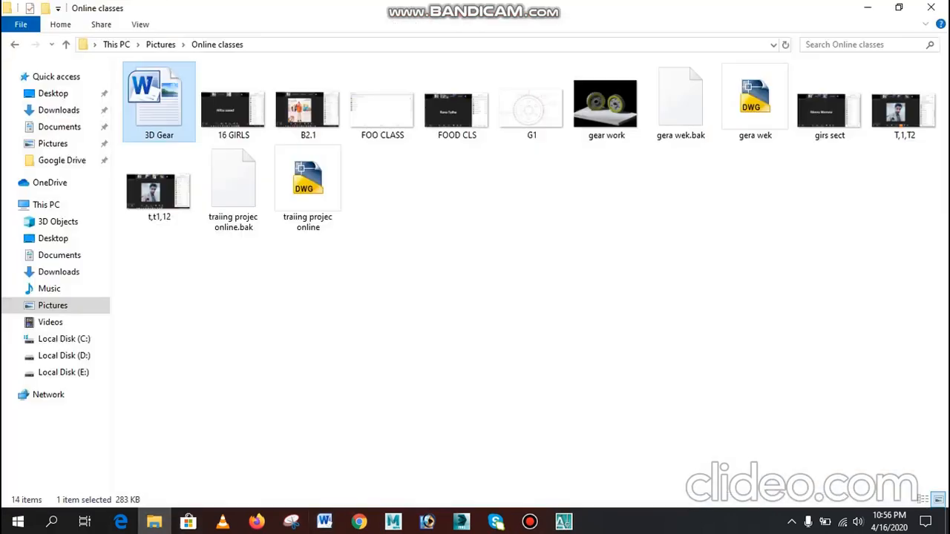
left_click(605, 104)
double_click(605, 104)
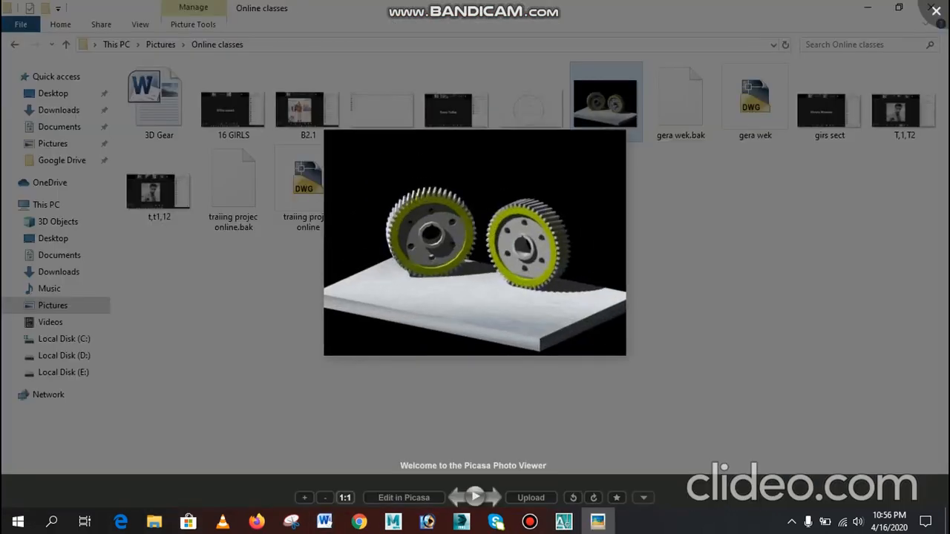
scroll(577, 248, "up", 6)
scroll(577, 248, "up", 1)
left_click_drag(577, 248, 529, 256)
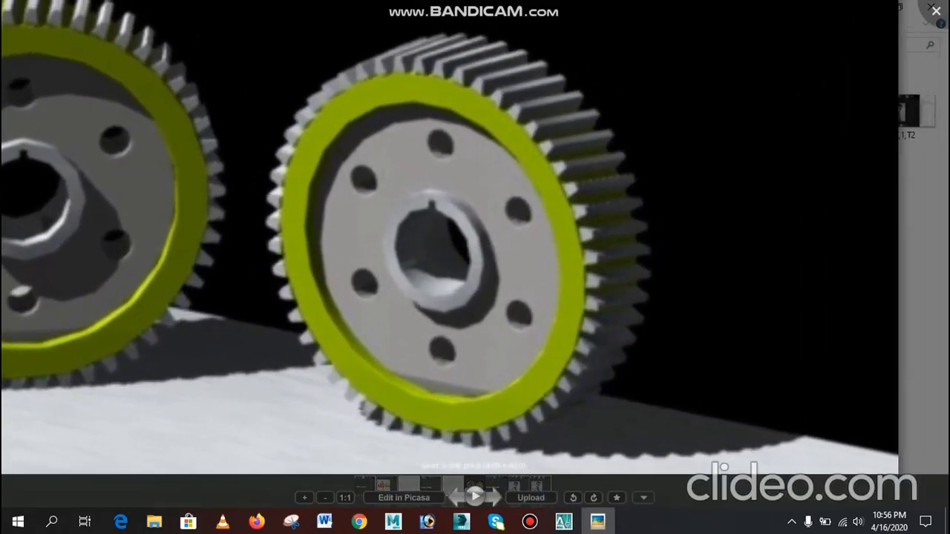
scroll(529, 256, "down", 4)
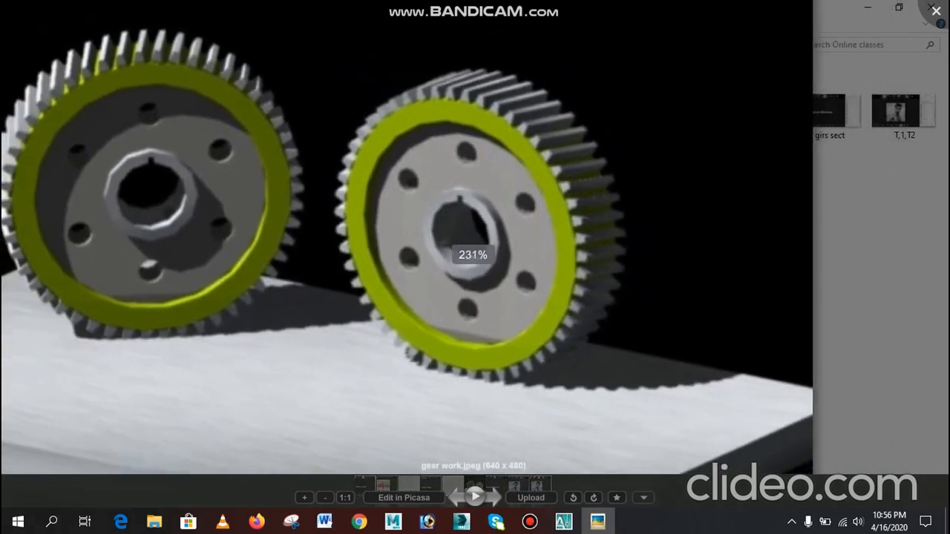
key("Escape")
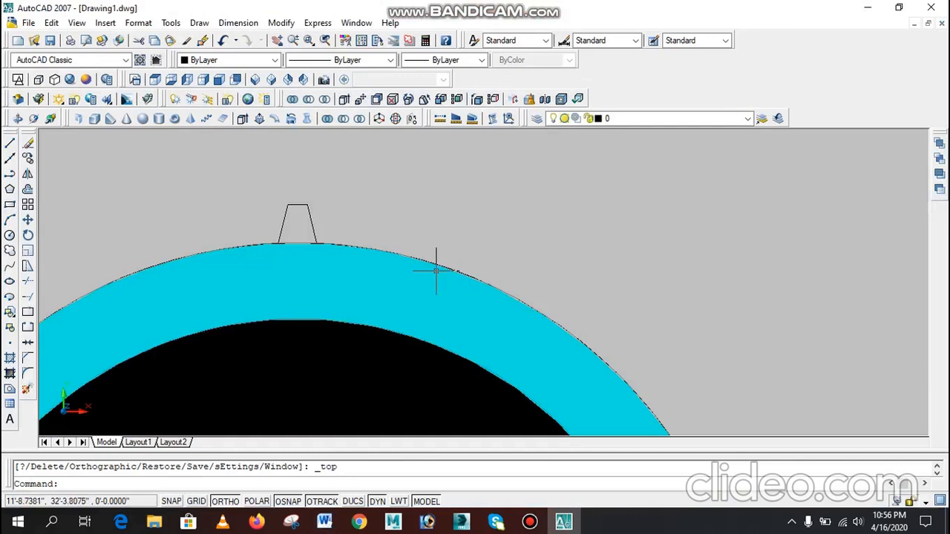
- In 2D wireframe, copy the tooth profile horizontally to the left so the copy's base touches the original's base corner
scroll(435, 265, "down", 3)
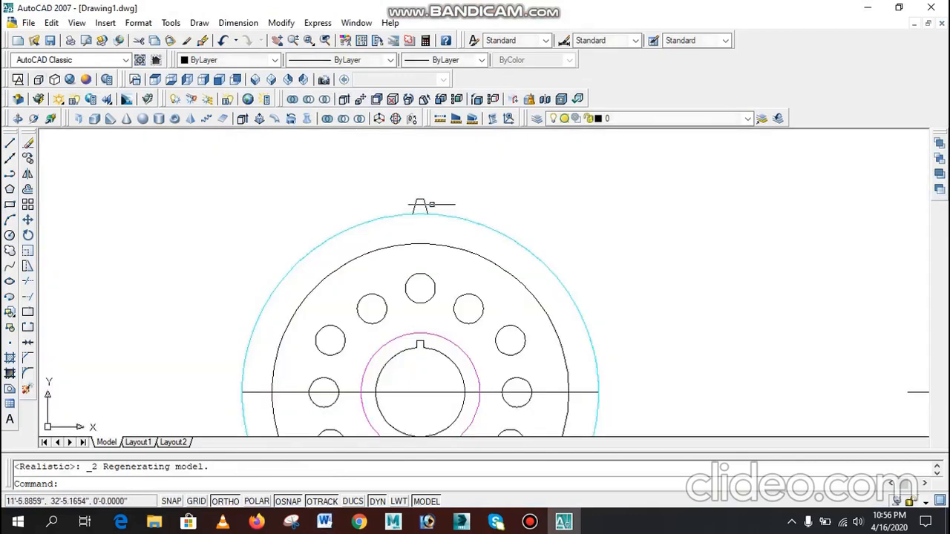
scroll(411, 200, "up", 5)
key("alt+Tab")
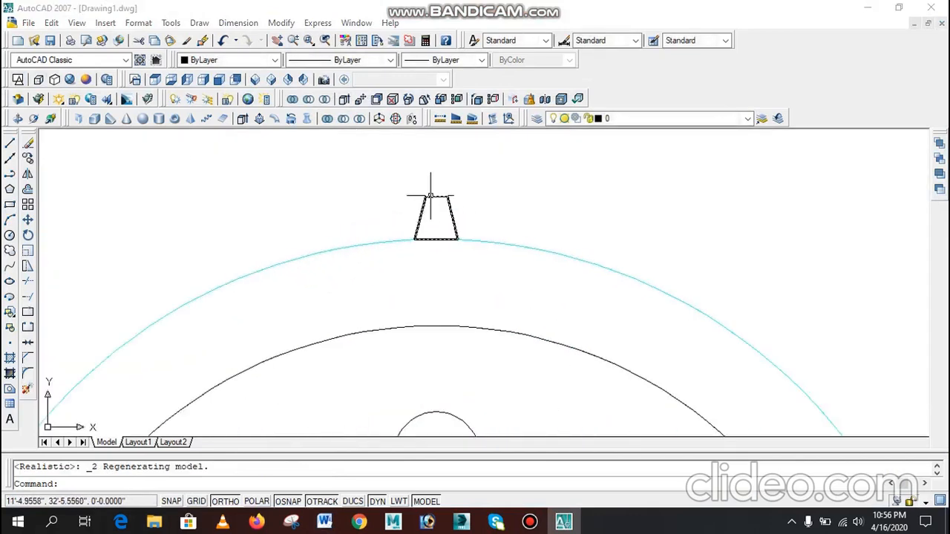
key("Return")
left_click(433, 196)
scroll(447, 178, "up", 3)
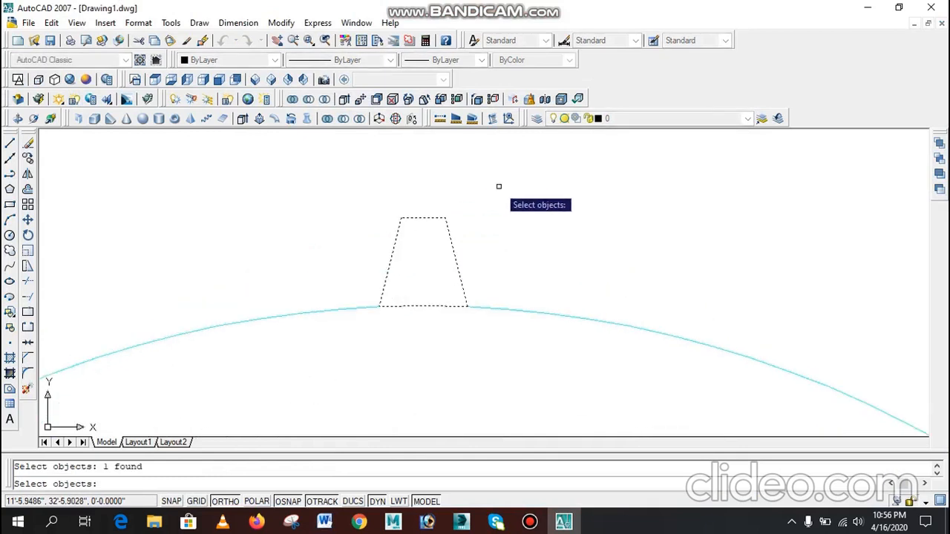
key("Return")
left_click(494, 189)
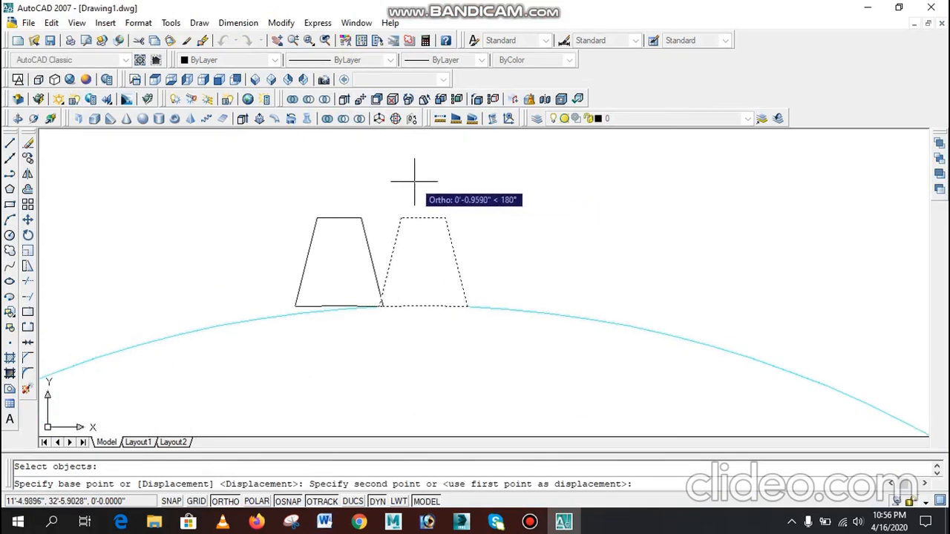
left_click(408, 180)
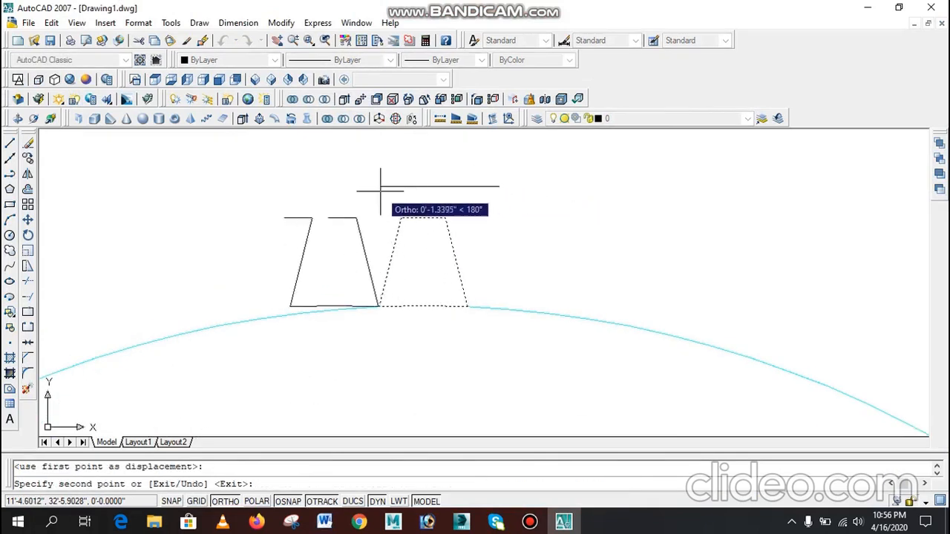
- End the copy and show the two tooth profiles up close in the northeast isometric view
key("Escape")
left_click(254, 80)
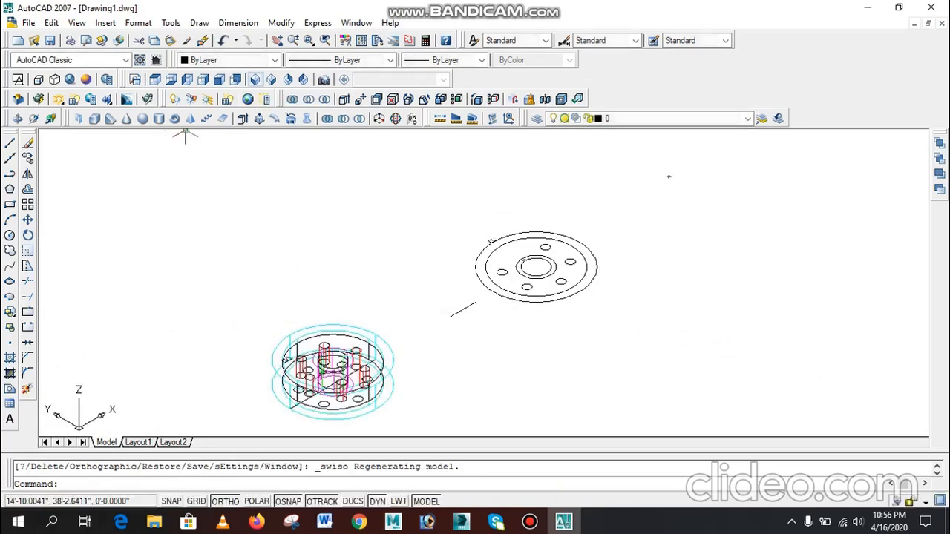
left_click(287, 79)
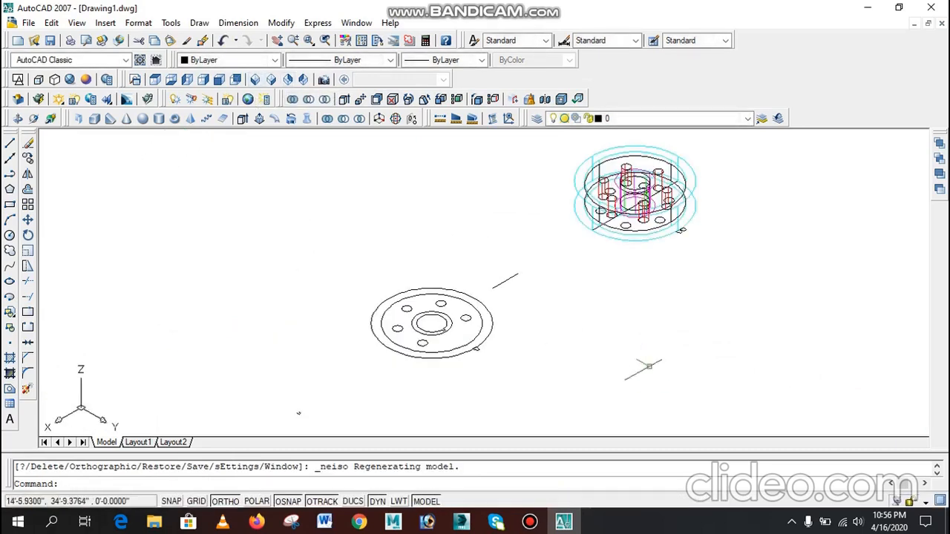
scroll(628, 259, "up", 8)
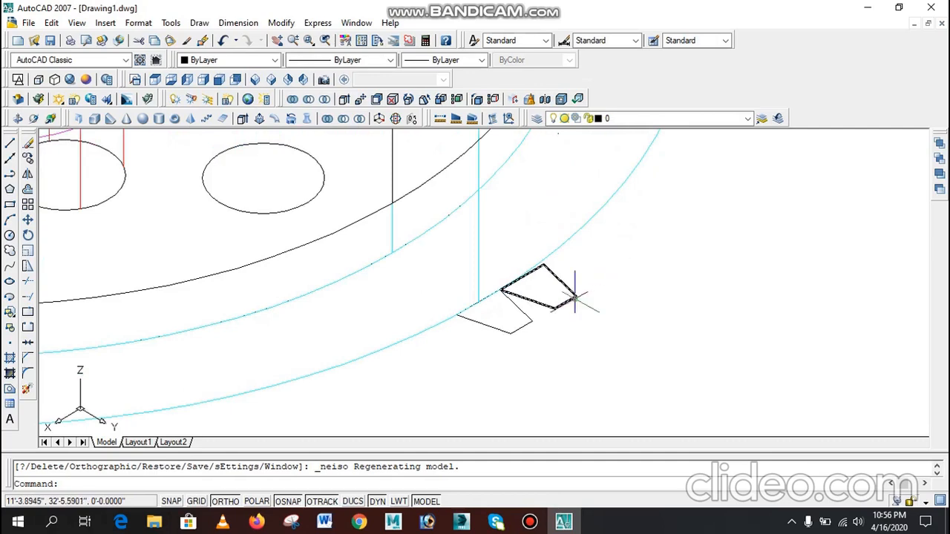
type("m")
key("Return")
left_click(575, 298)
scroll(536, 368, "down", 5)
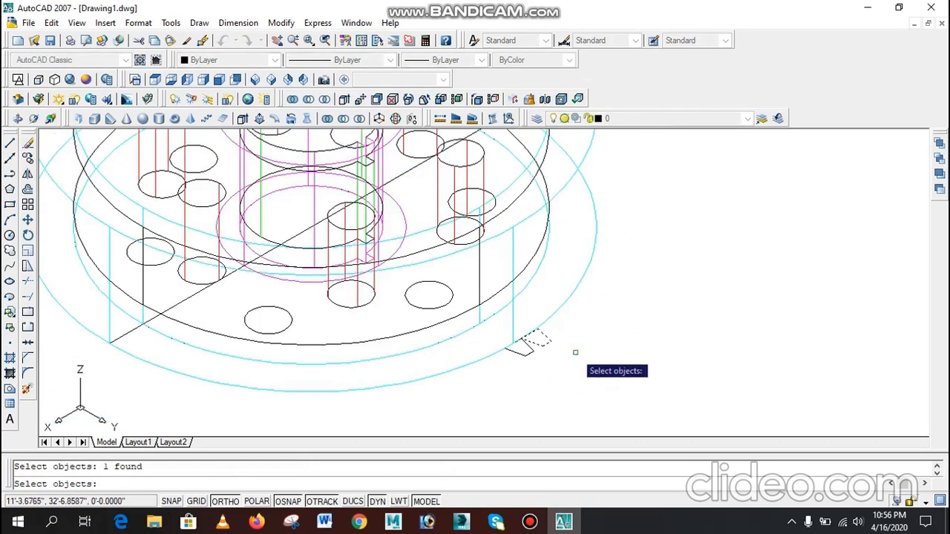
key("Escape")
- Apply the Conceptual visual style and move the copied tooth profile 6 units straight up along Z
left_click(86, 79)
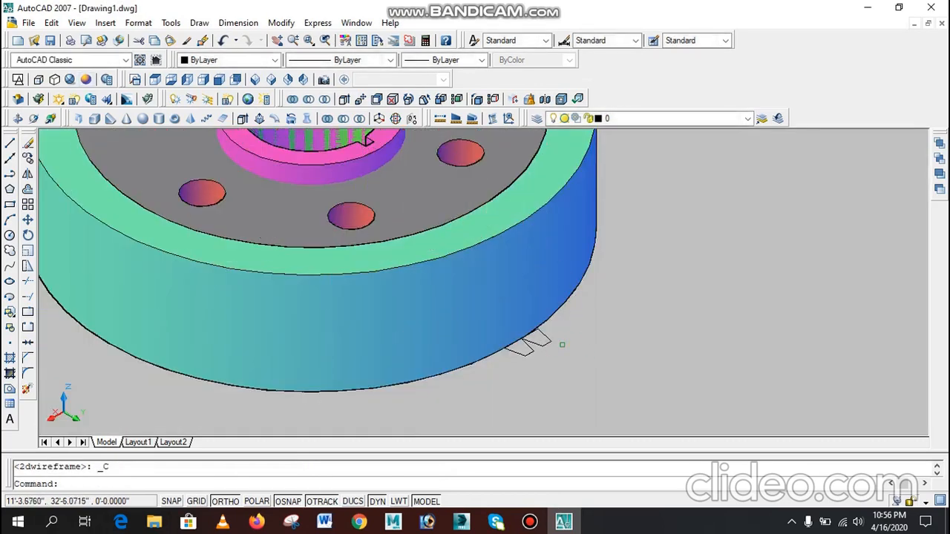
type("m")
key("Return")
left_click(535, 338)
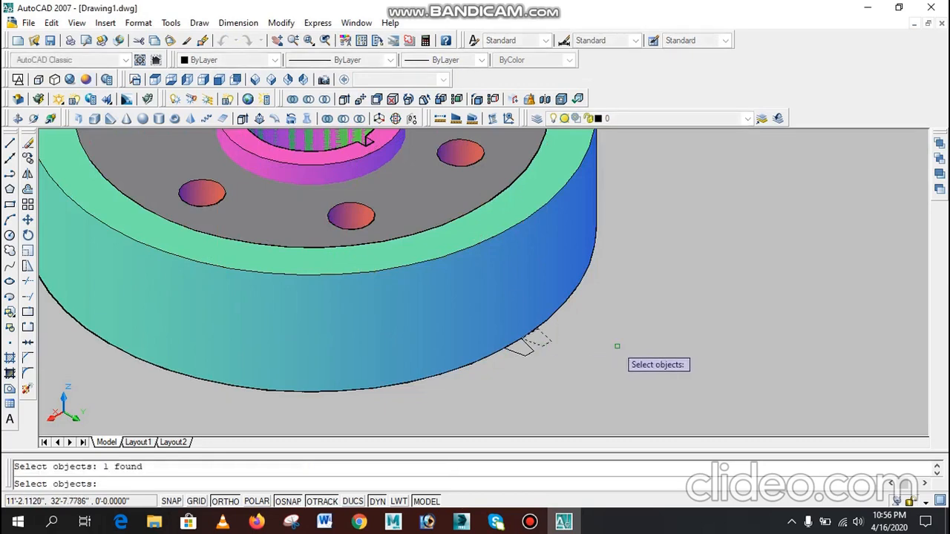
key("Return")
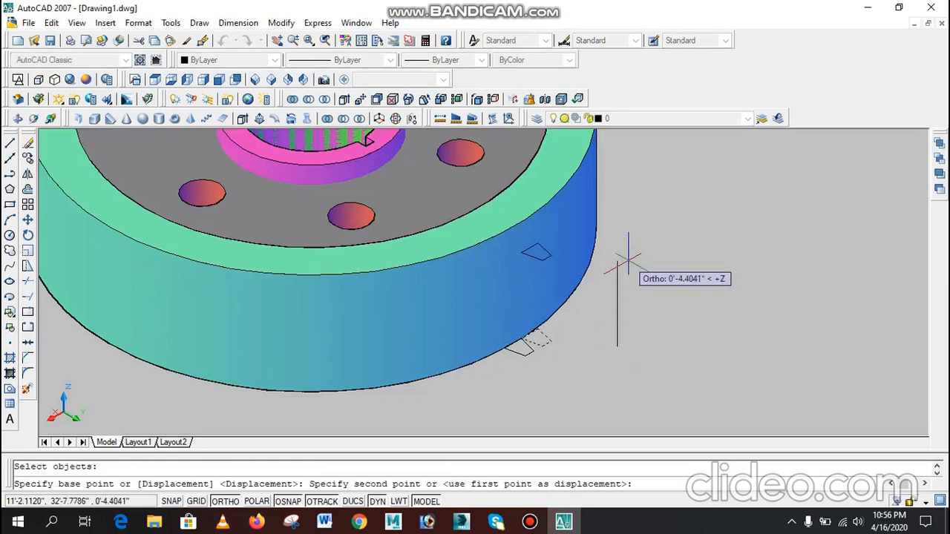
type("6")
key("Return")
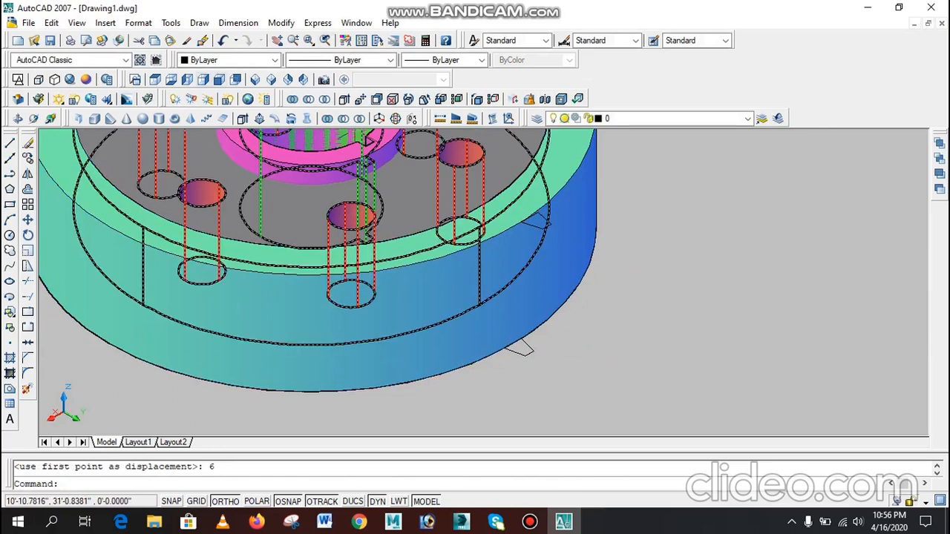
- Examine the raised and lower tooth profiles against the rim from the back and isometric views and by orbiting the gear
left_click(235, 80)
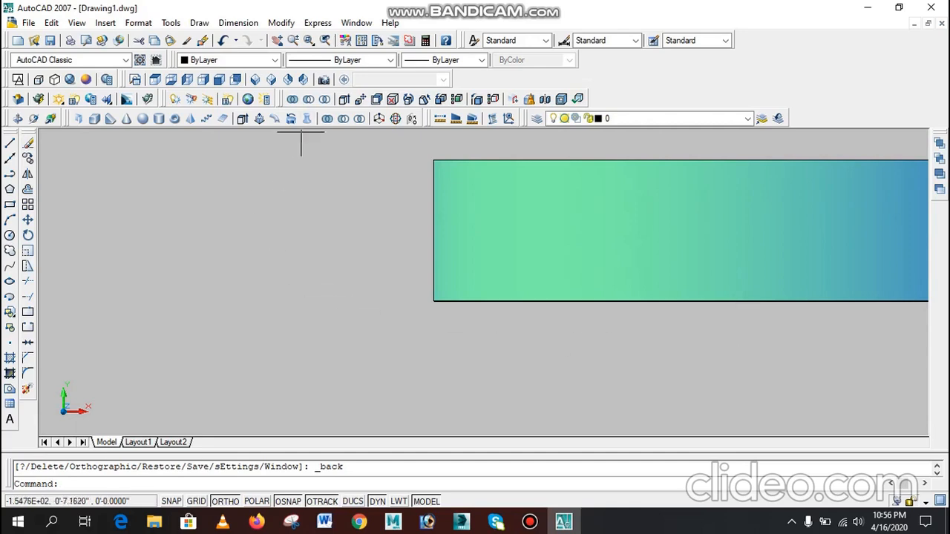
left_click(287, 79)
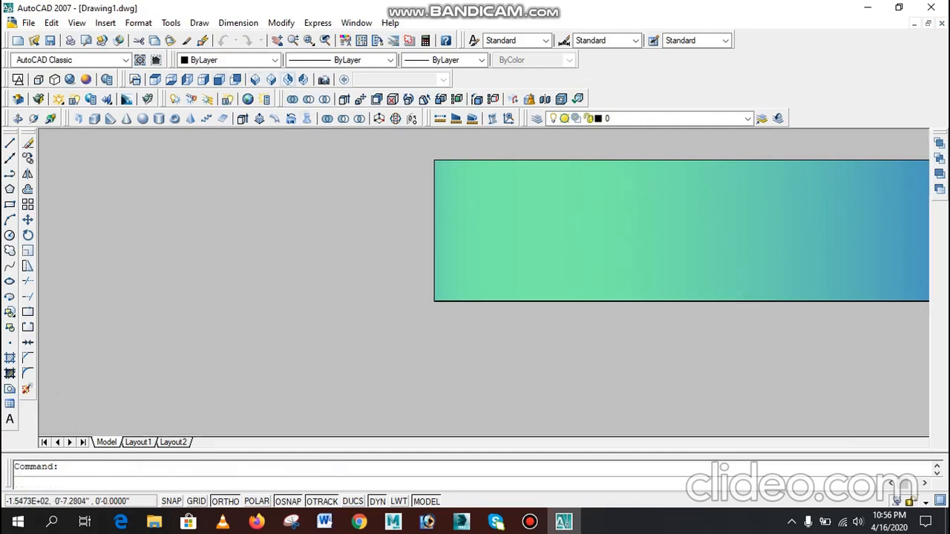
scroll(711, 200, "up", 5)
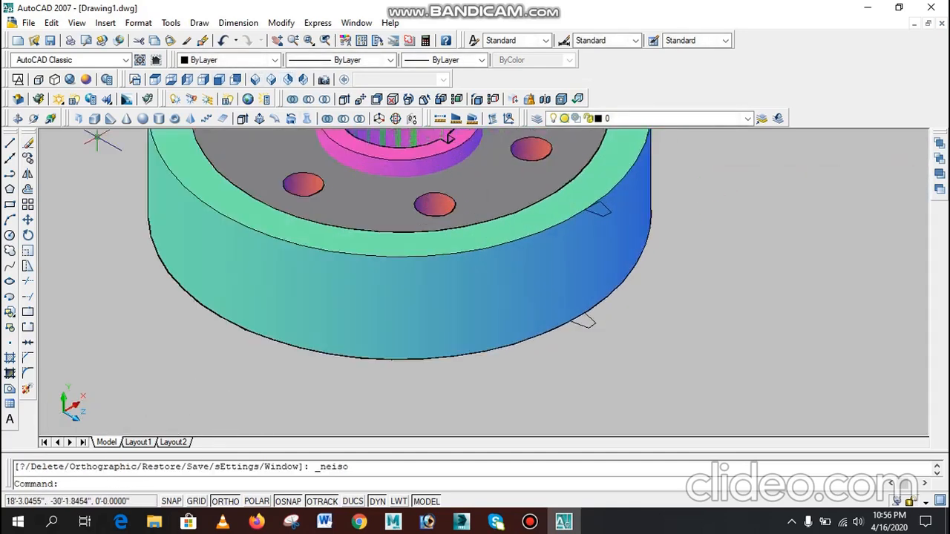
left_click(35, 119)
left_click_drag(475, 291, 448, 275)
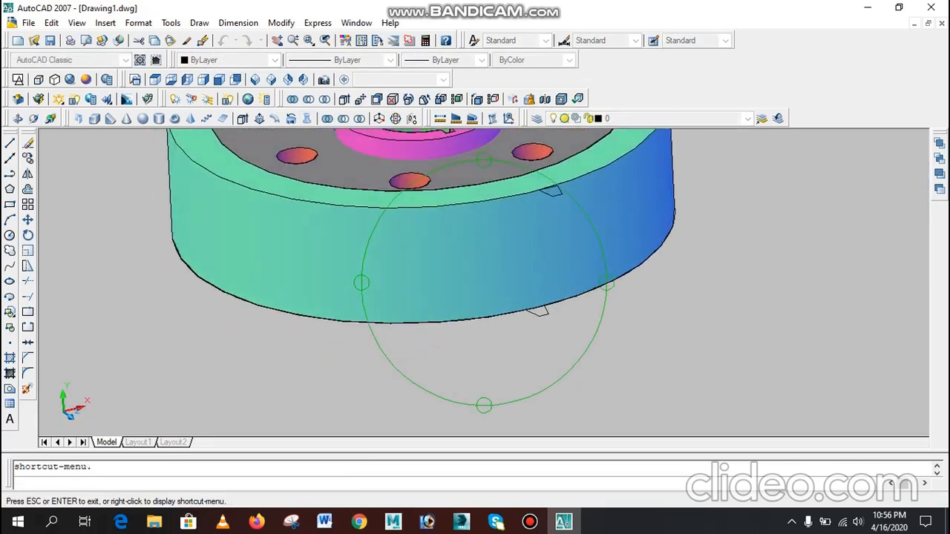
mouse_move(448, 274)
left_mouse_down()
mouse_move(433, 259)
mouse_move(429, 289)
mouse_move(441, 299)
mouse_move(435, 286)
left_mouse_up()
scroll(434, 295, "down", 3)
left_click_drag(471, 167, 467, 165)
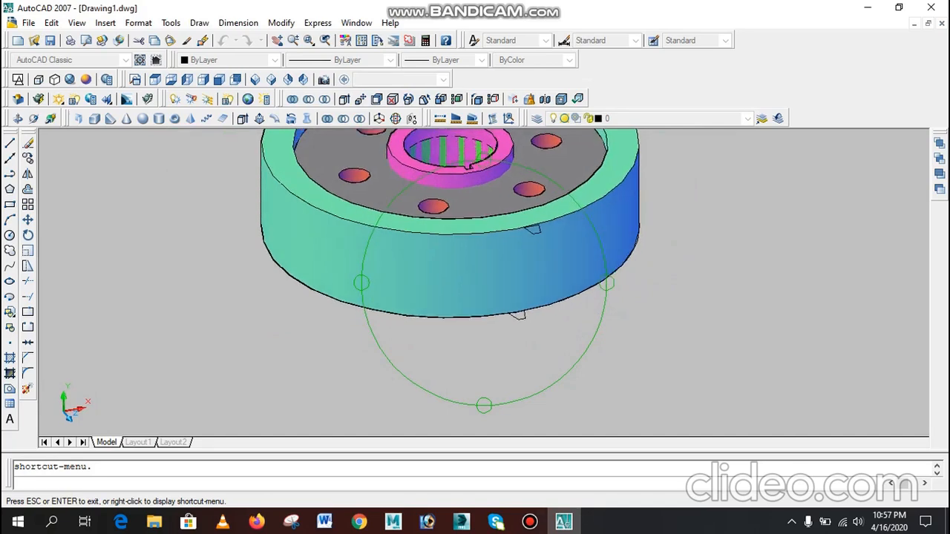
key("Escape")
scroll(668, 173, "down", 5)
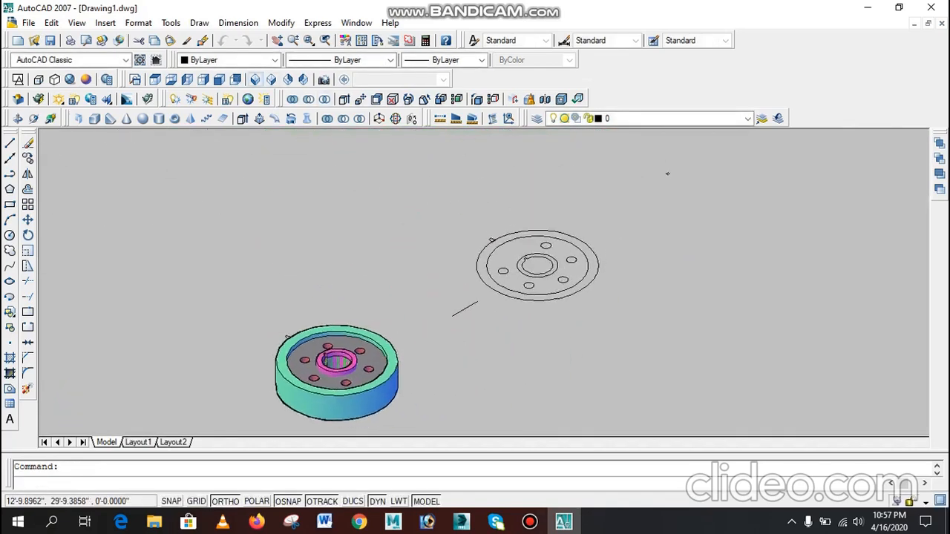
left_click(288, 79)
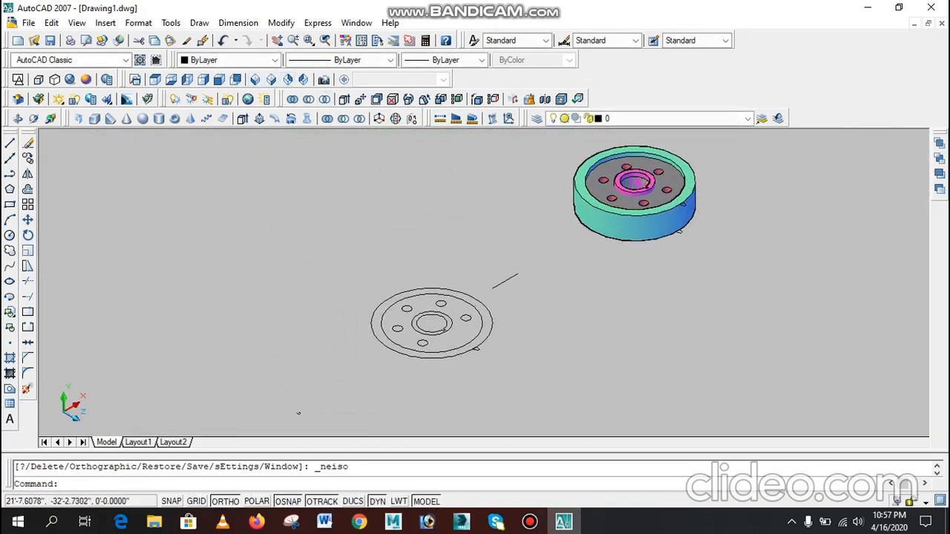
scroll(713, 196, "up", 5)
scroll(668, 252, "down", 5)
scroll(661, 276, "up", 3)
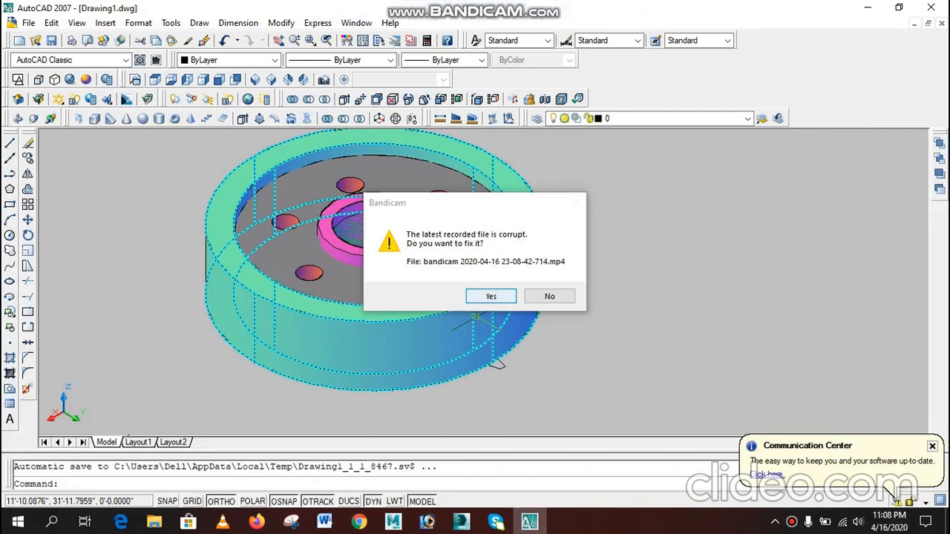
- Try to repair the corrupt recording file, close BandiFix, and move the Bandicam window off the drawing
left_click(490, 296)
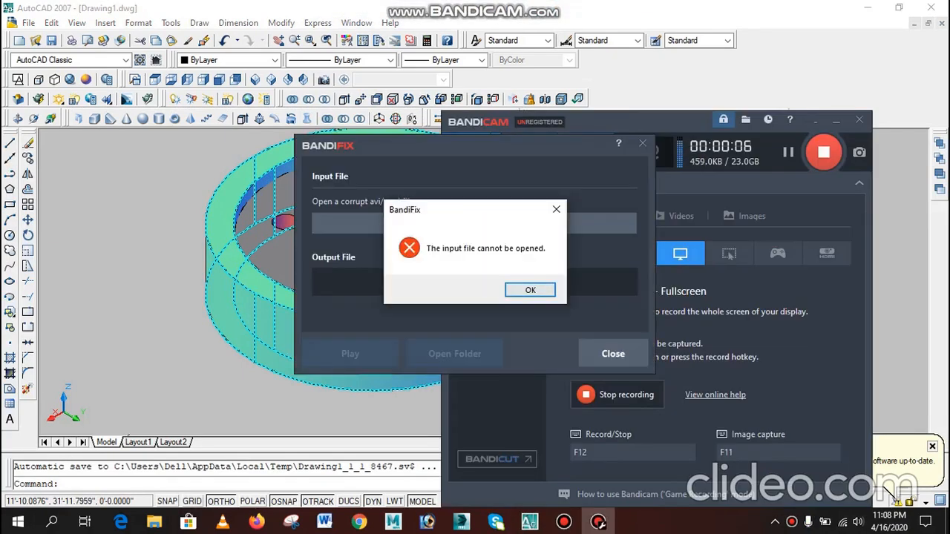
key("Return")
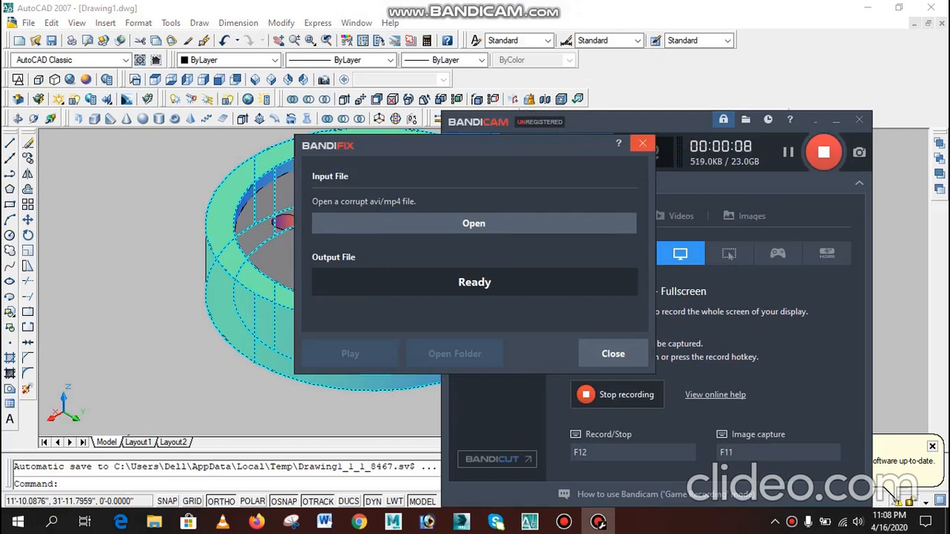
left_click(642, 143)
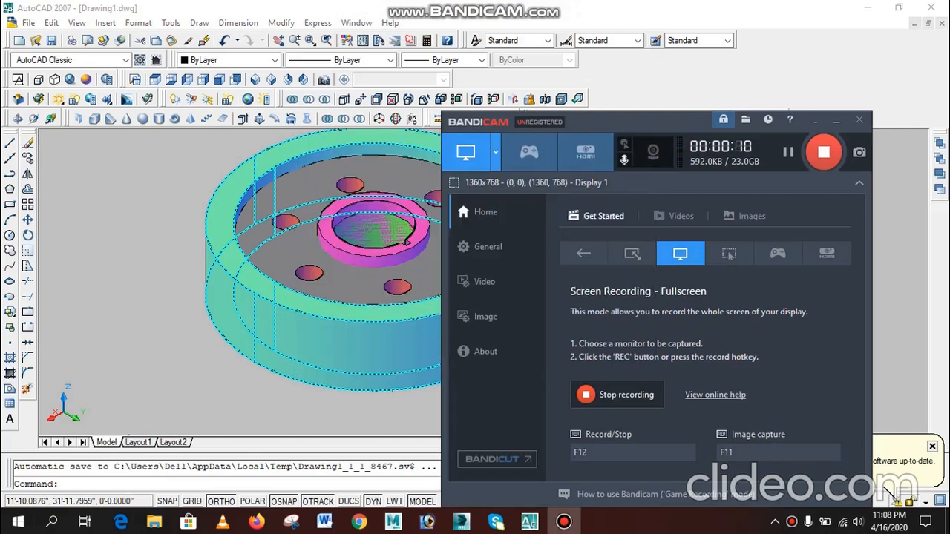
left_click_drag(645, 131, 781, 489)
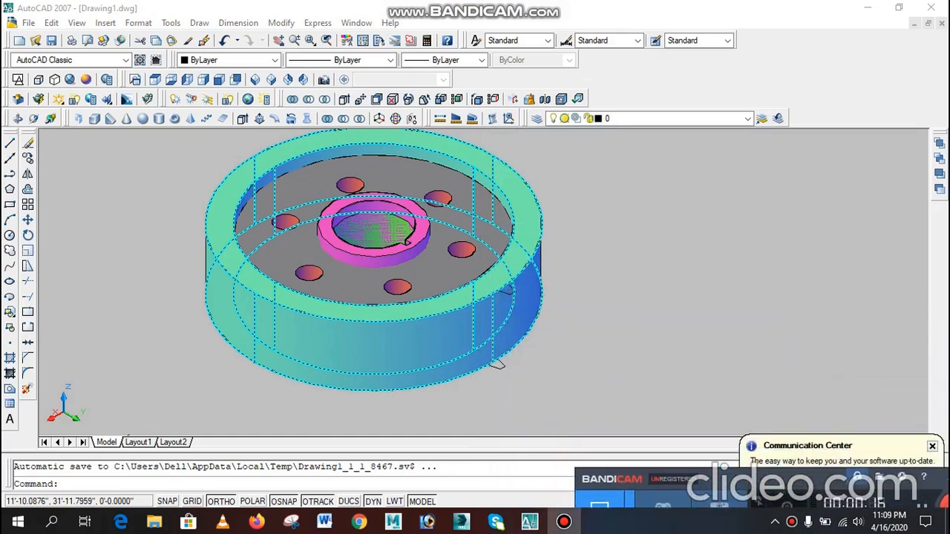
- Loft the lower tooth profile to the raised one as a solid, using cross-sections only with Smooth Fit
key("Escape")
scroll(634, 316, "up", 3)
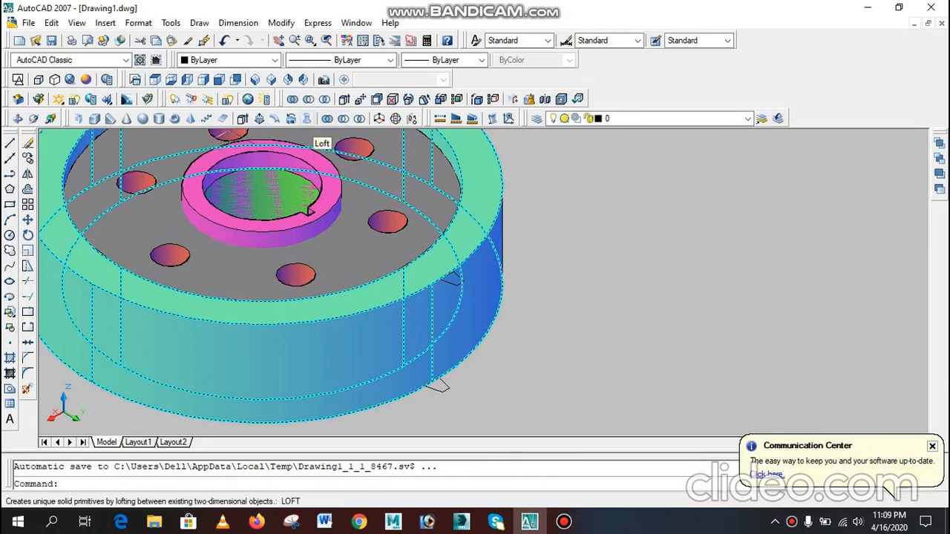
left_click(307, 118)
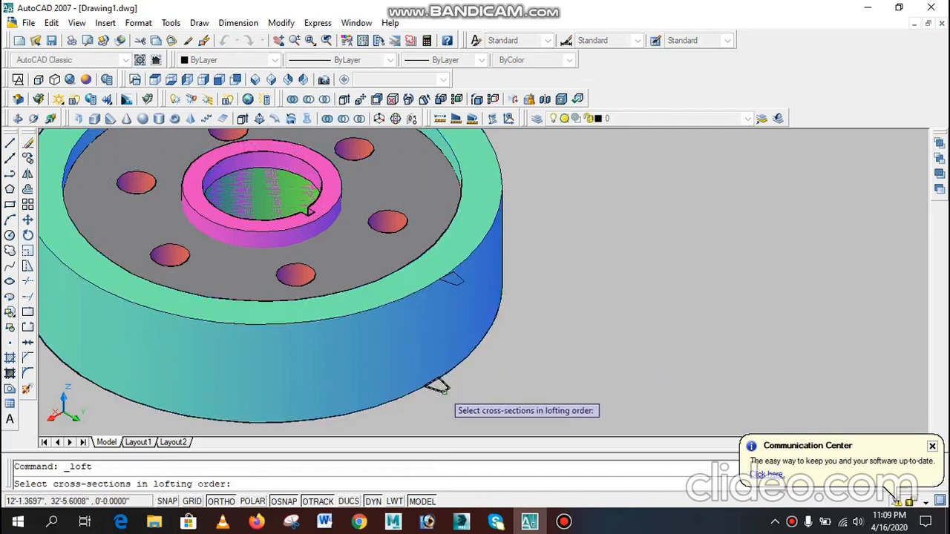
left_click(444, 387)
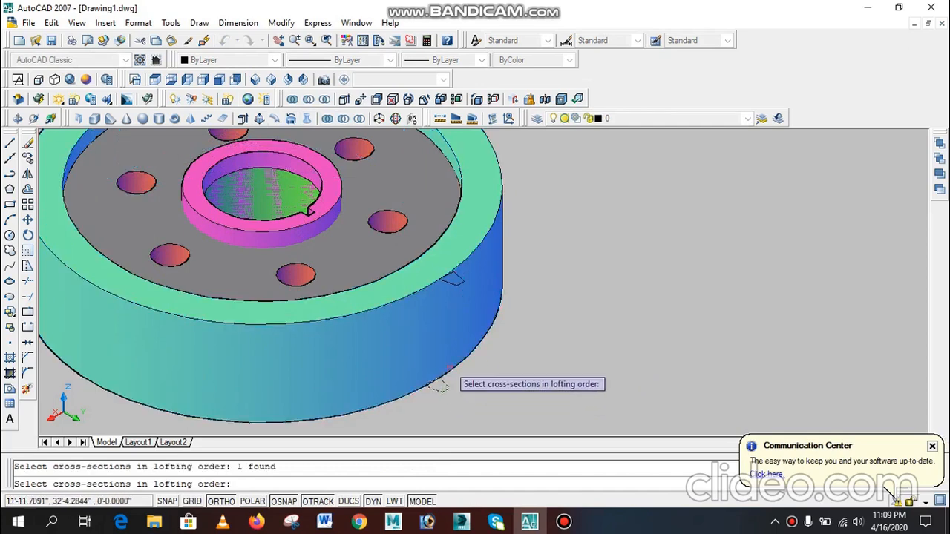
left_click(449, 280)
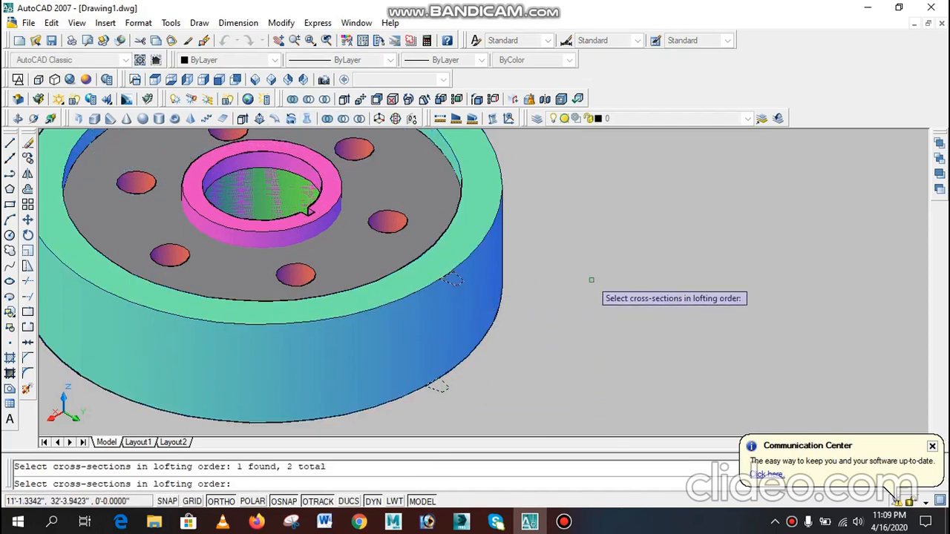
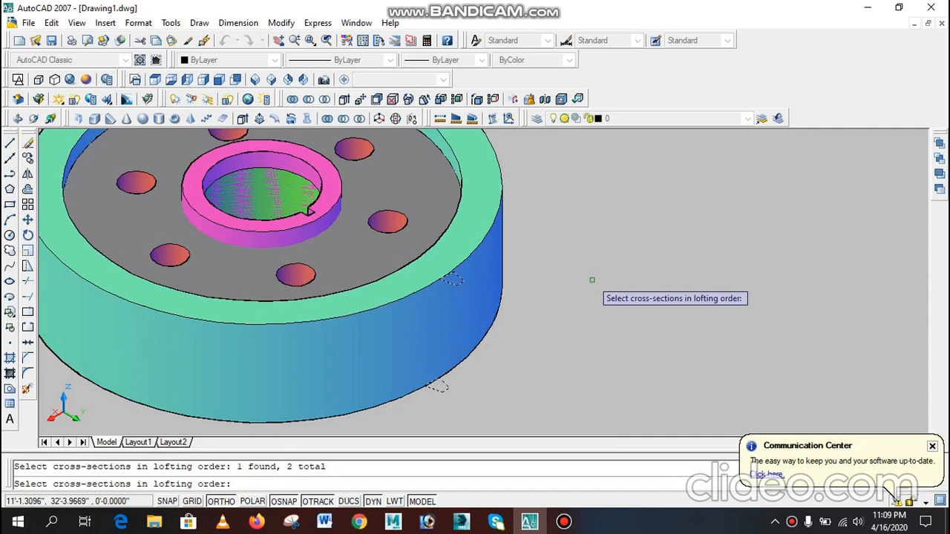
key("Return")
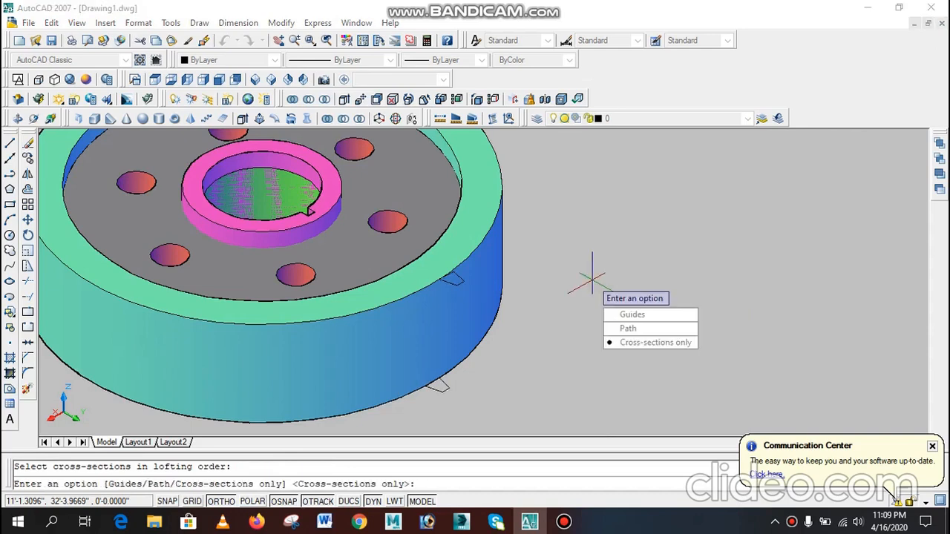
type("C")
key("Return")
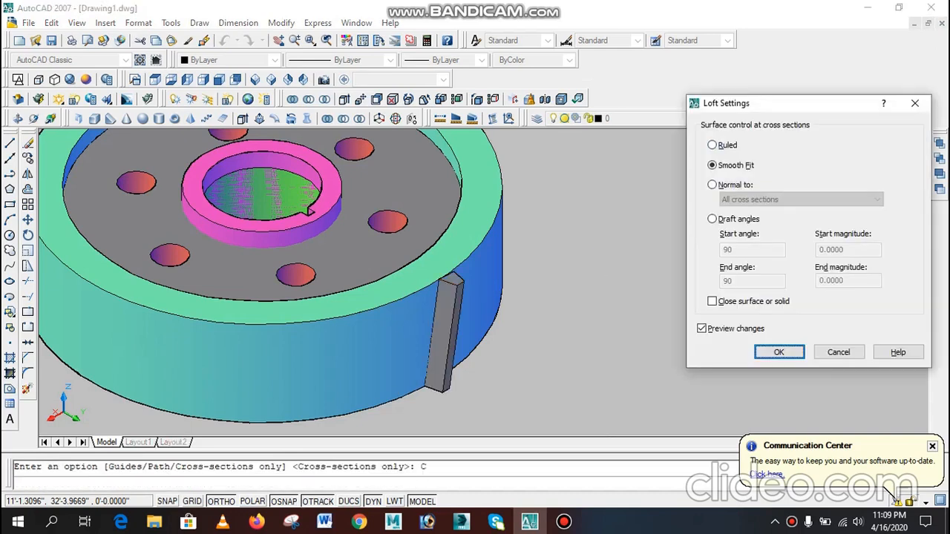
left_click(712, 185)
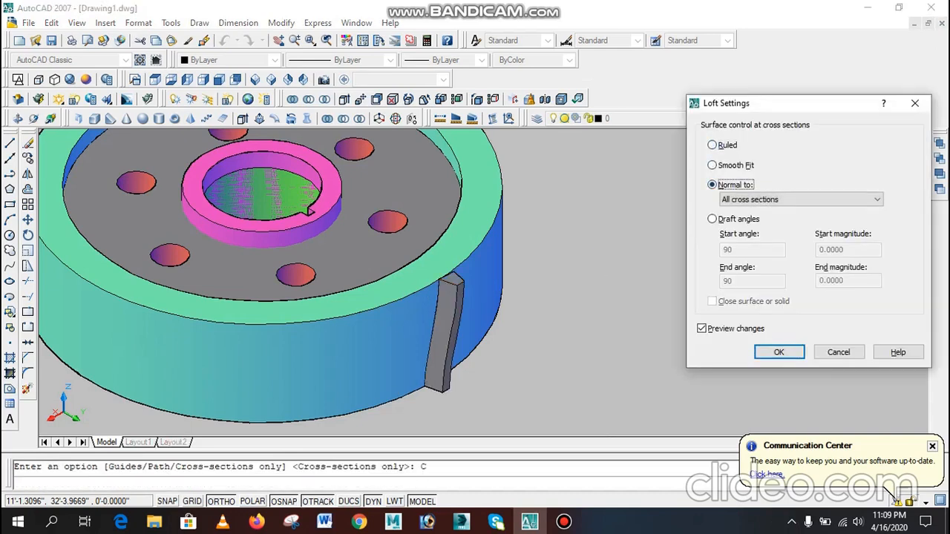
left_click(712, 165)
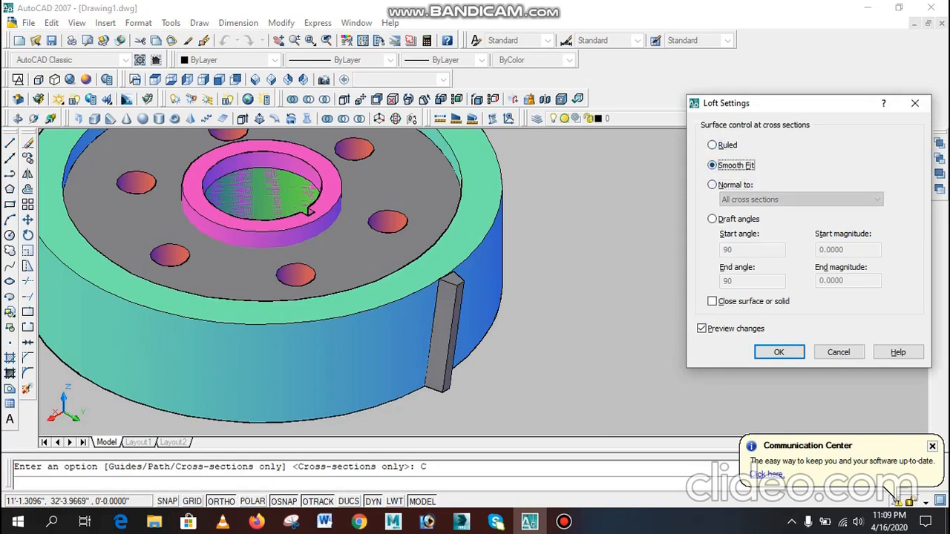
left_click(778, 352)
scroll(648, 349, "down", 4)
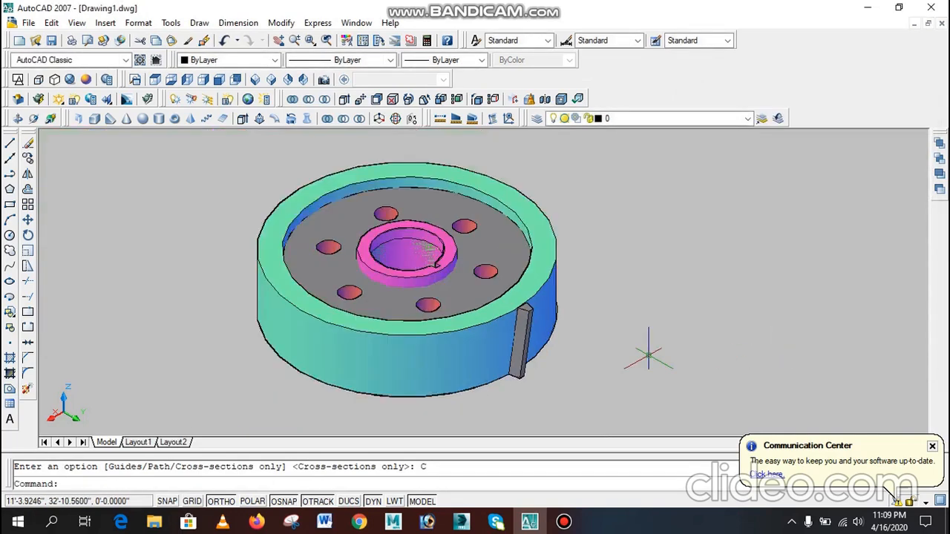
- Show the gear in the top view and set the lofted tooth's color to yellow
scroll(619, 378, "up", 3)
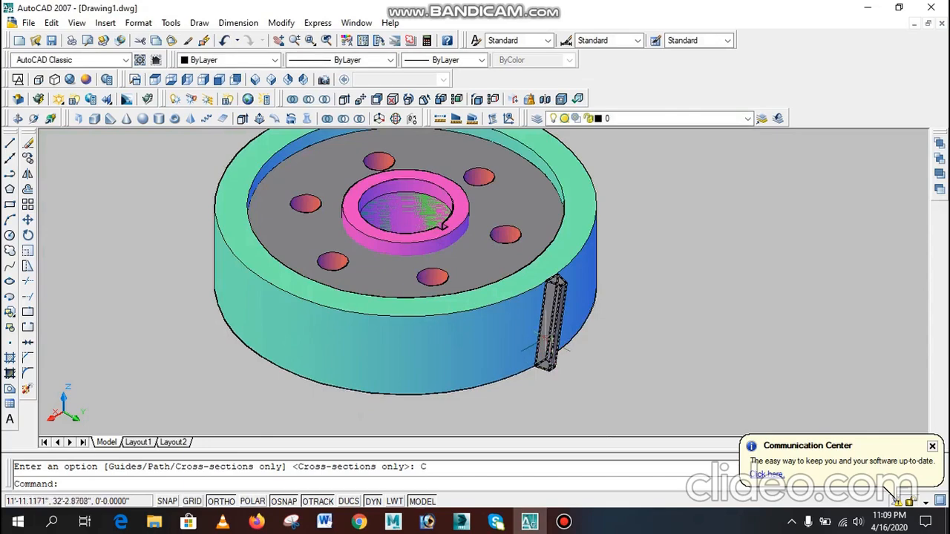
left_click(155, 79)
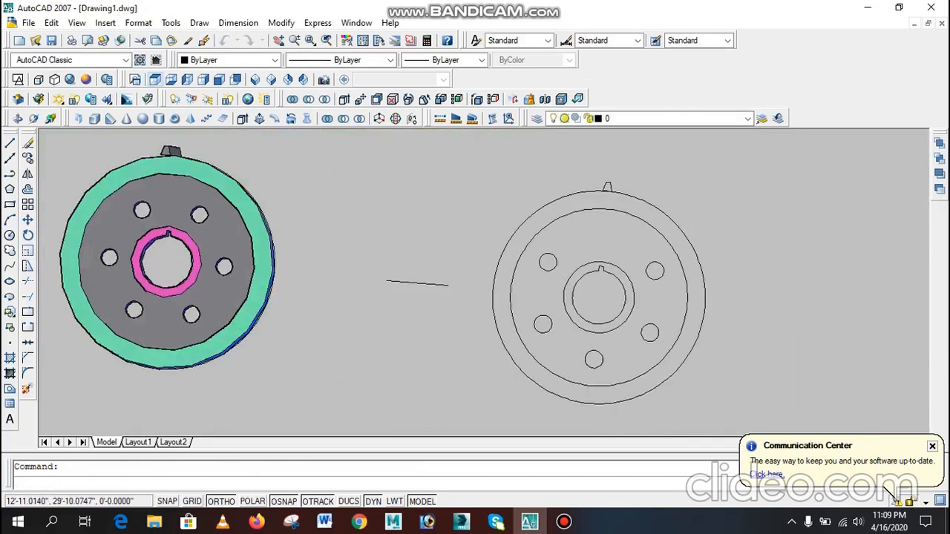
scroll(235, 202, "up", 5)
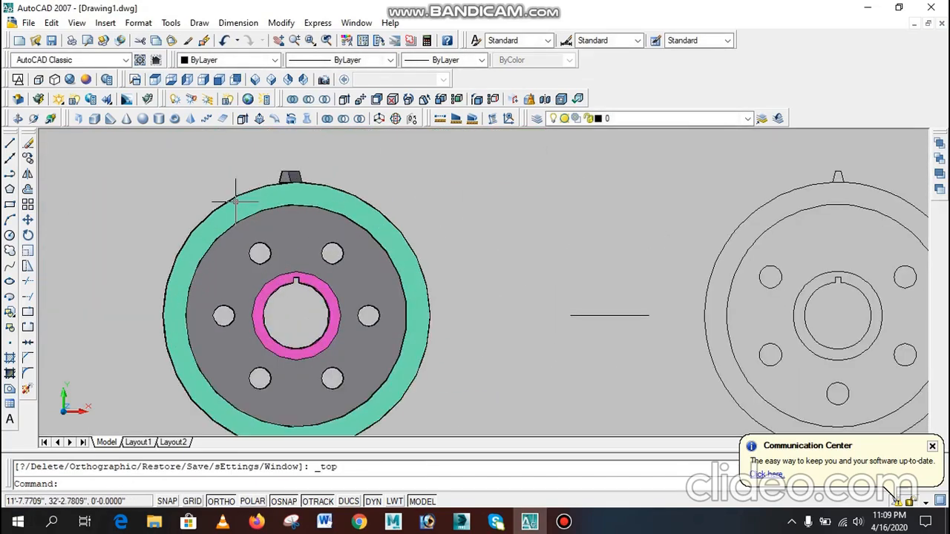
scroll(269, 168, "down", 2)
left_click(299, 172)
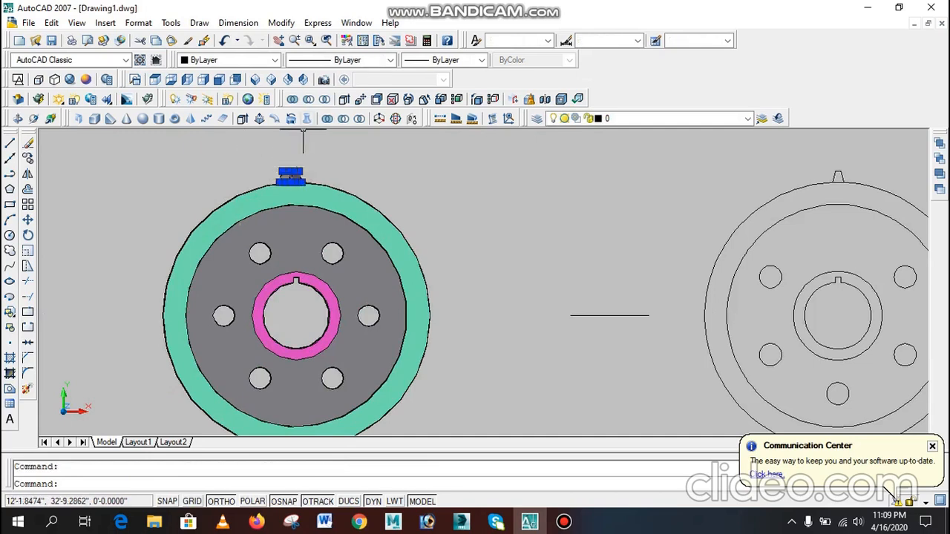
left_click(230, 60)
left_click(215, 105)
key("Escape")
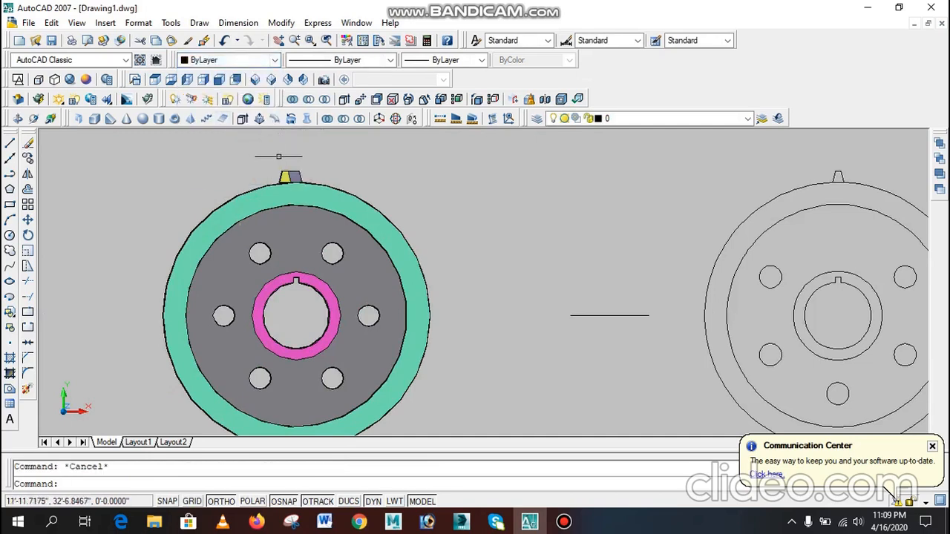
- Polar array the yellow lofted tooth around the gear's center, with 50 items filling 360 degrees and items rotated as copied
type("ar")
key("Return")
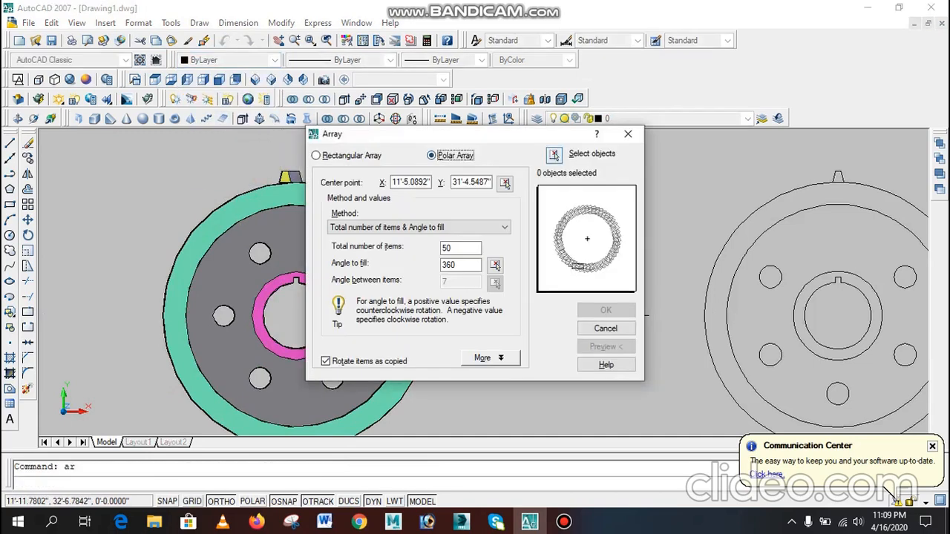
left_click(554, 154)
left_click(291, 178)
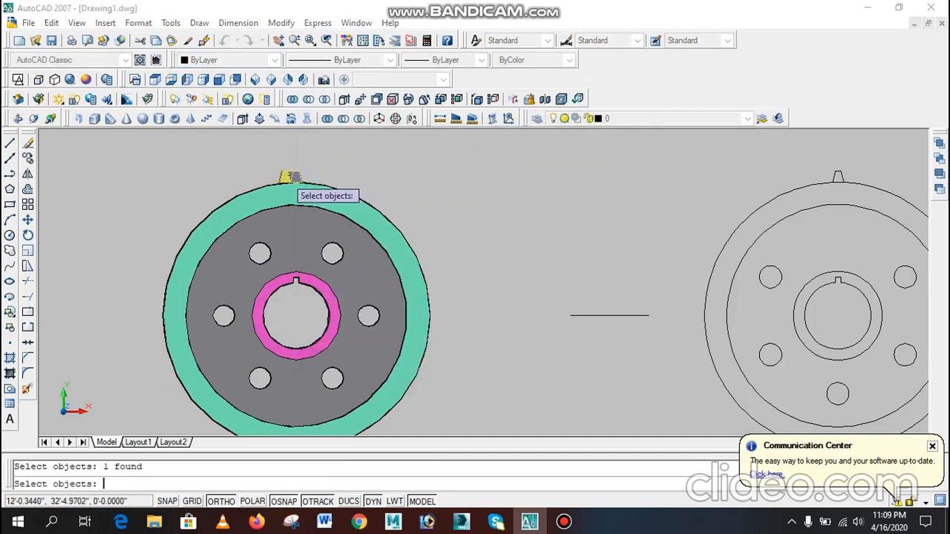
key("Return")
left_click(504, 182)
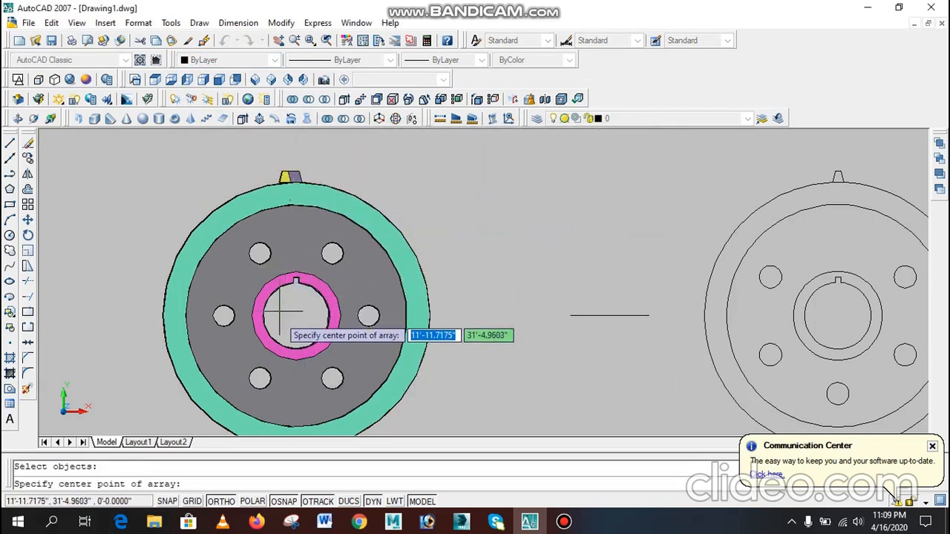
scroll(368, 324, "down", 2)
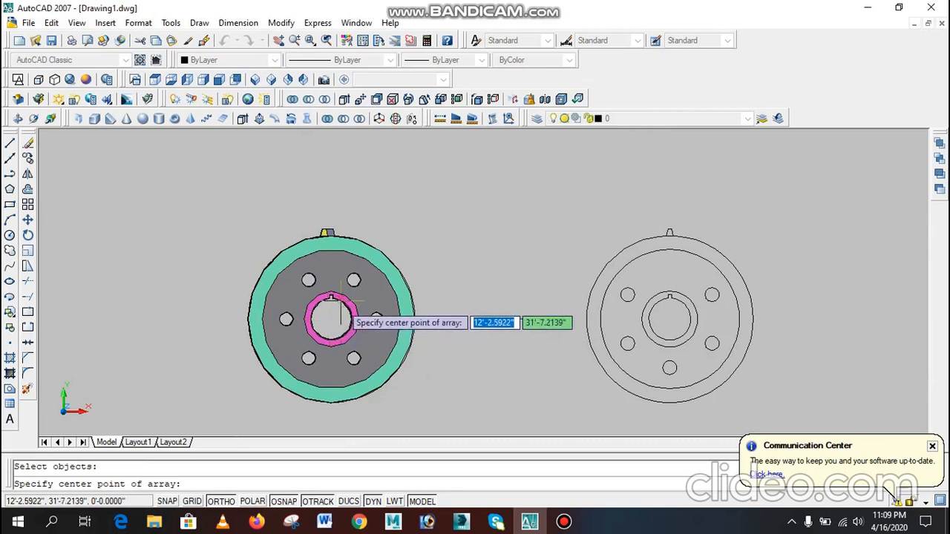
left_click(330, 315)
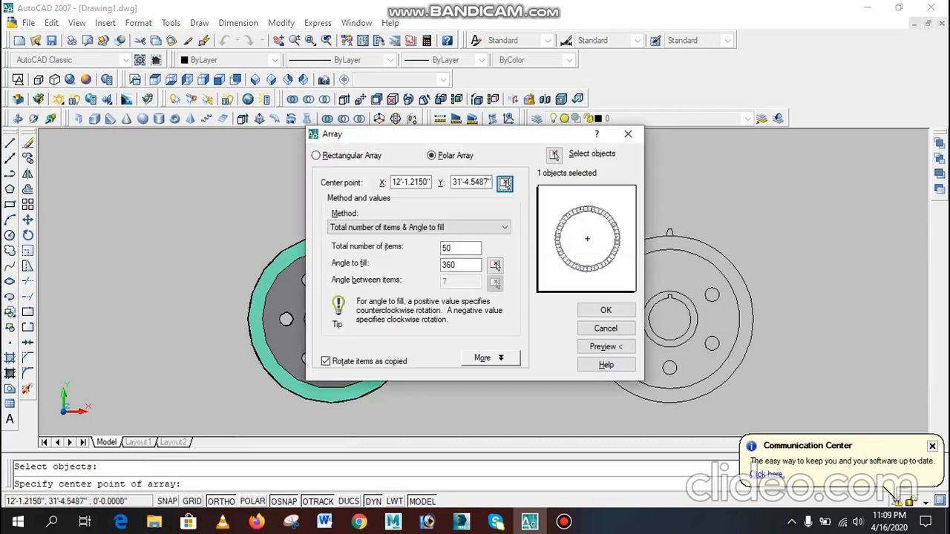
left_click(605, 346)
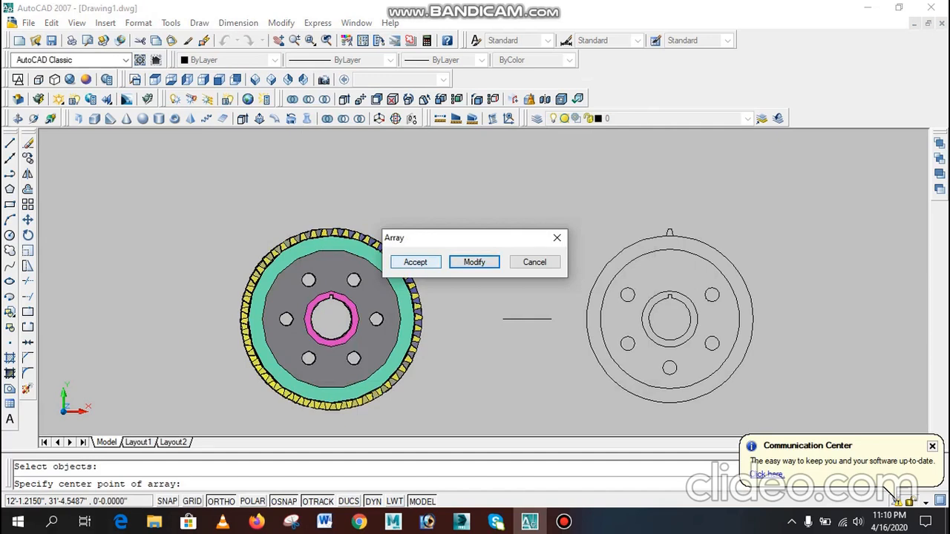
left_click(415, 262)
- Examine the arrayed slanted teeth around the rim in the southwest isometric view
scroll(398, 307, "up", 3)
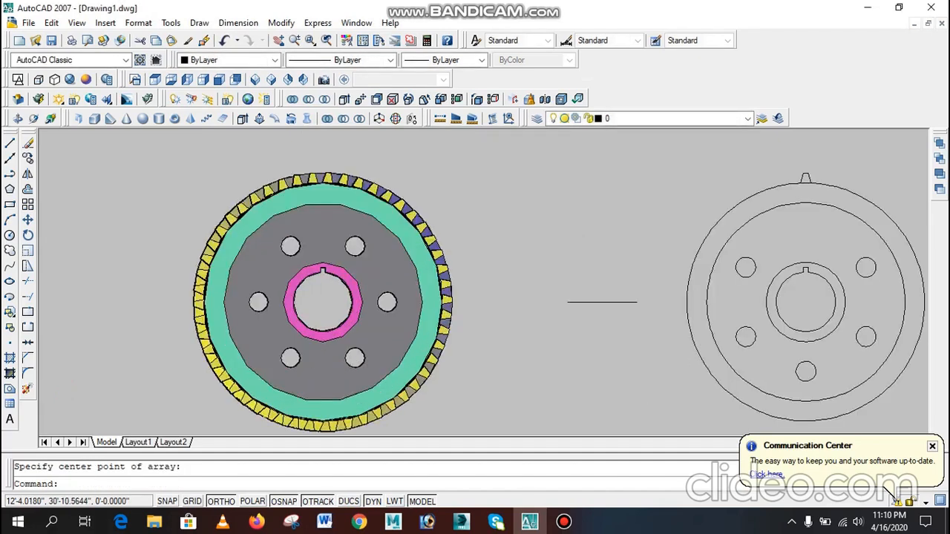
left_click(255, 79)
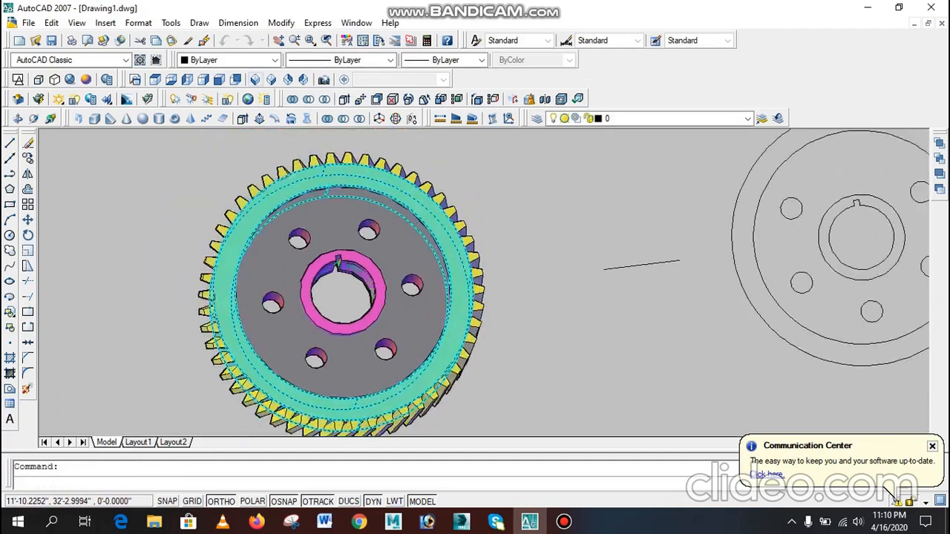
scroll(254, 409, "up", 4)
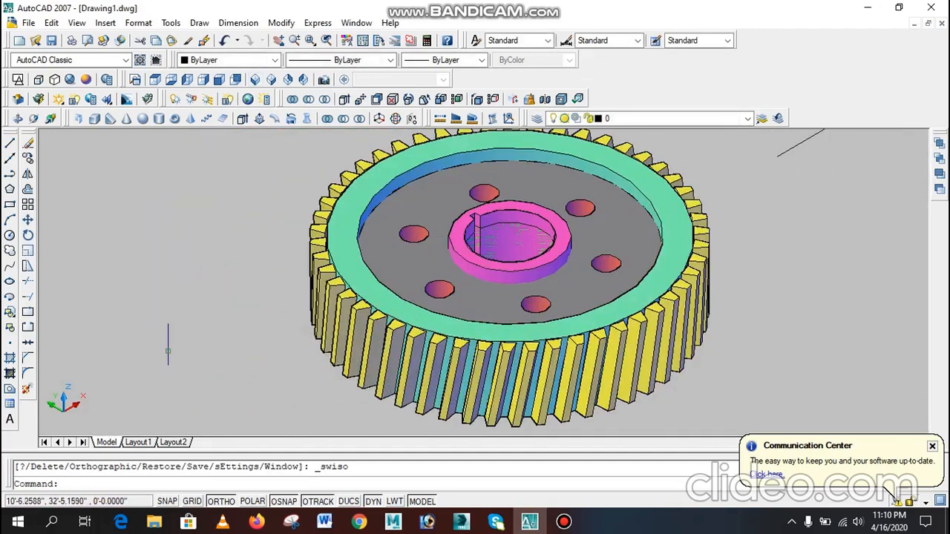
scroll(173, 338, "down", 2)
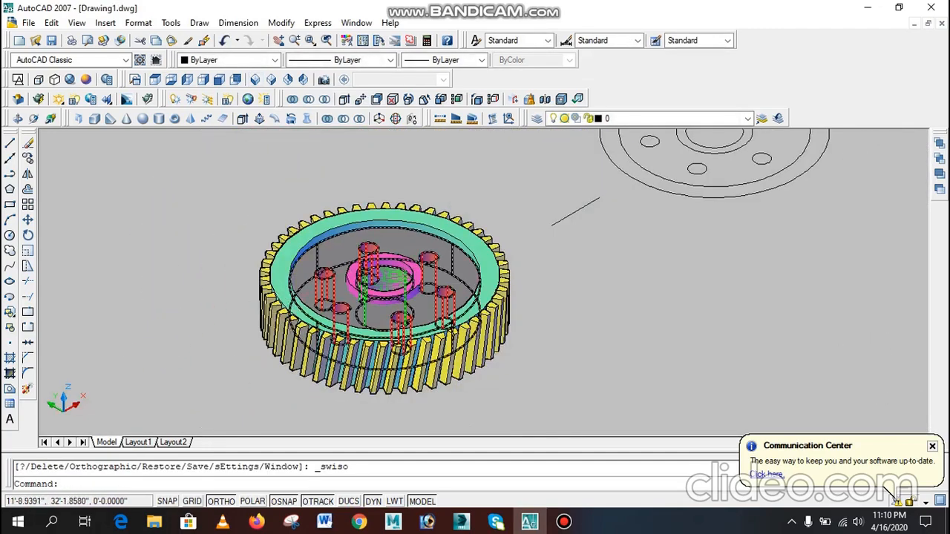
scroll(363, 264, "up", 2)
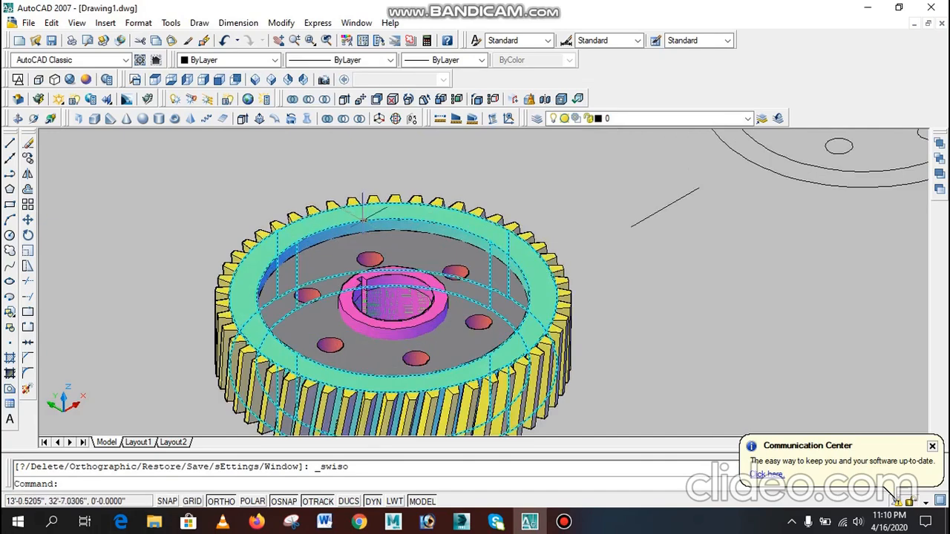
scroll(365, 209, "up", 3)
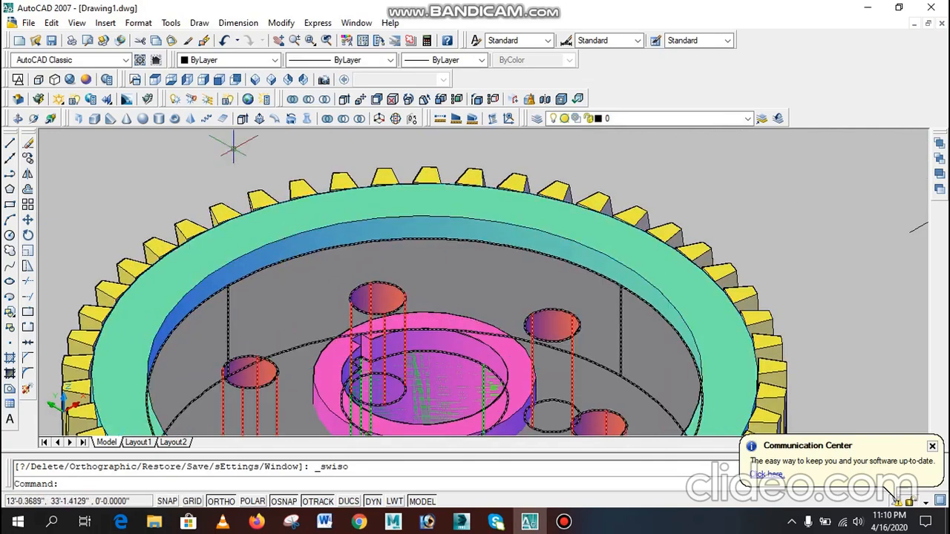
- Fillet the upper inner edge of the green rim with a 0.1" radius
type("f")
key("Return")
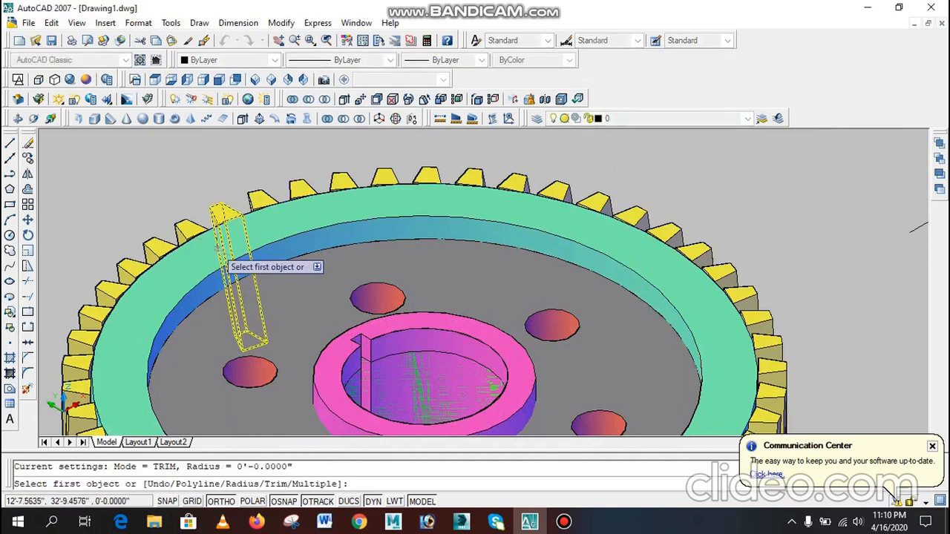
type("r")
key("Return")
type(".1")
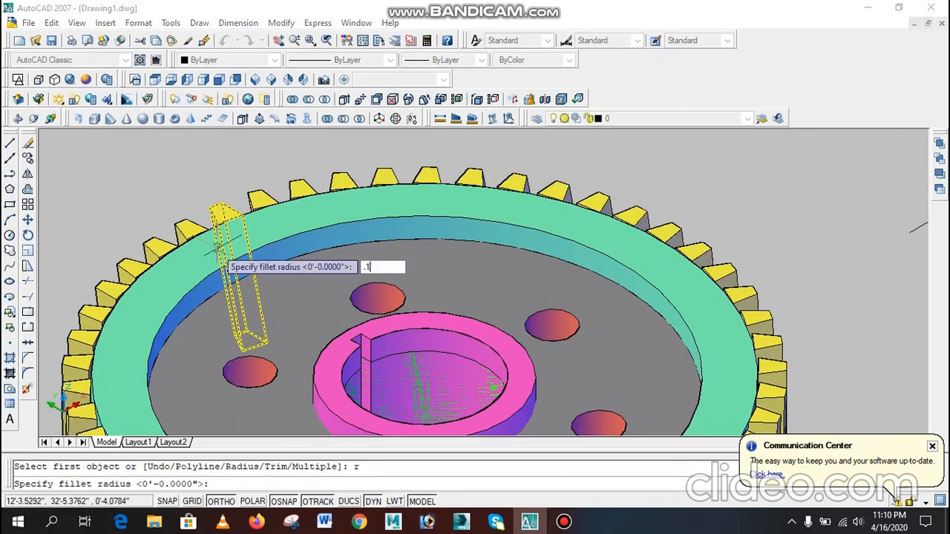
key("Return")
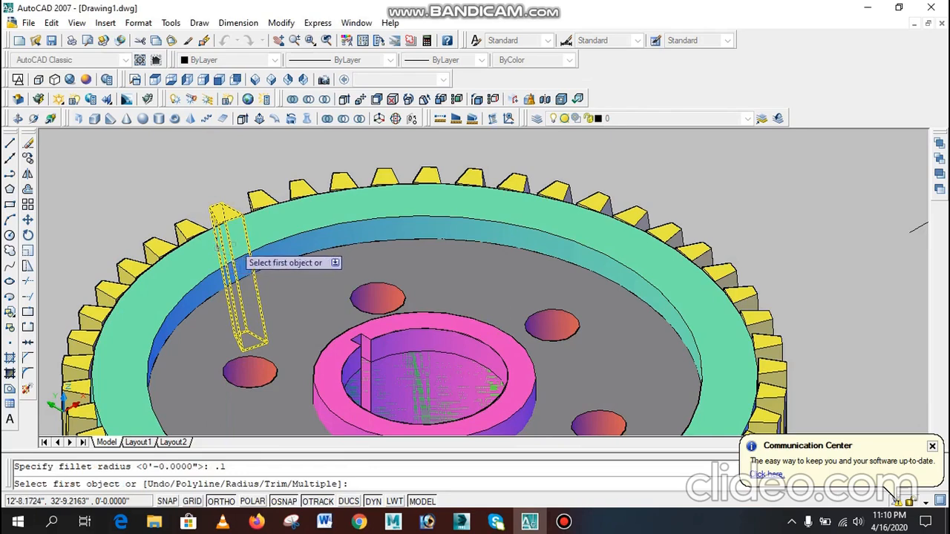
left_click(291, 242)
key("Return")
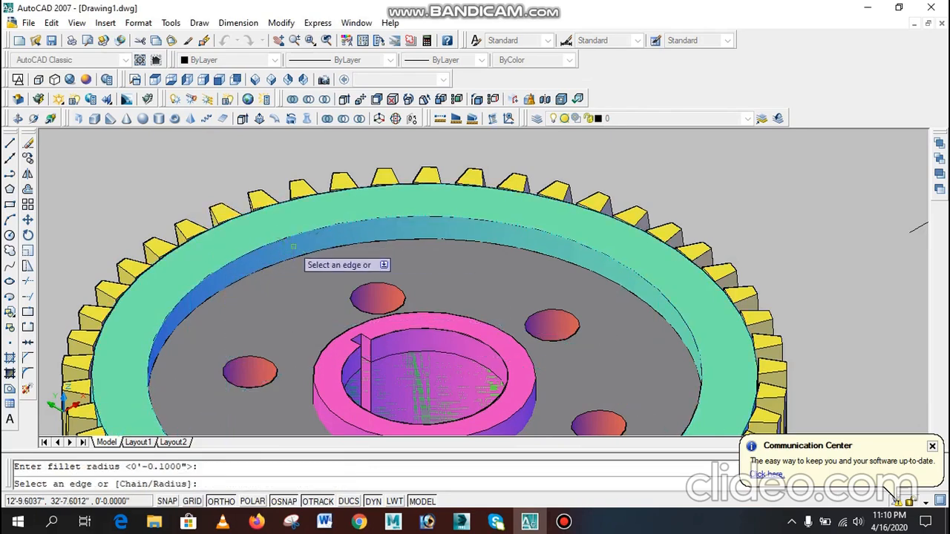
left_click(296, 236)
left_click(297, 249)
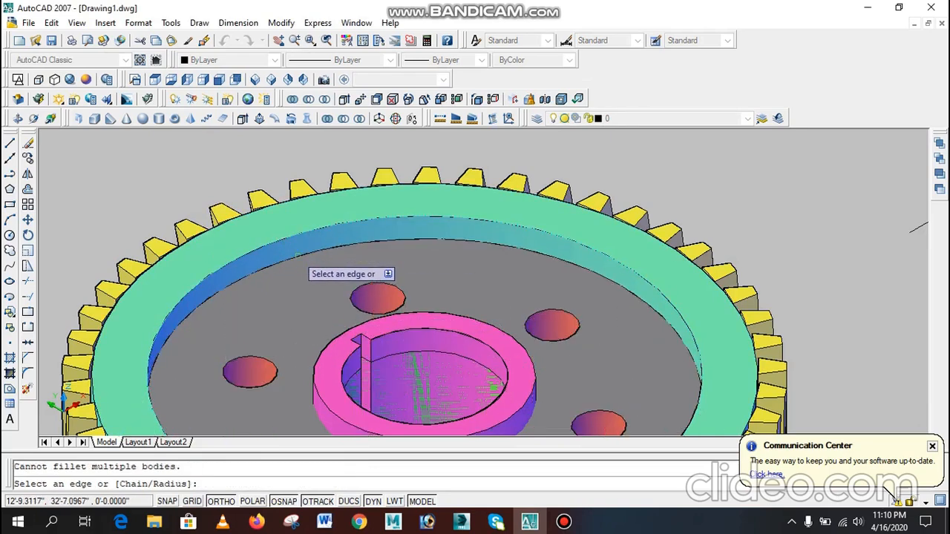
left_click(292, 236)
key("Return")
left_click(294, 234)
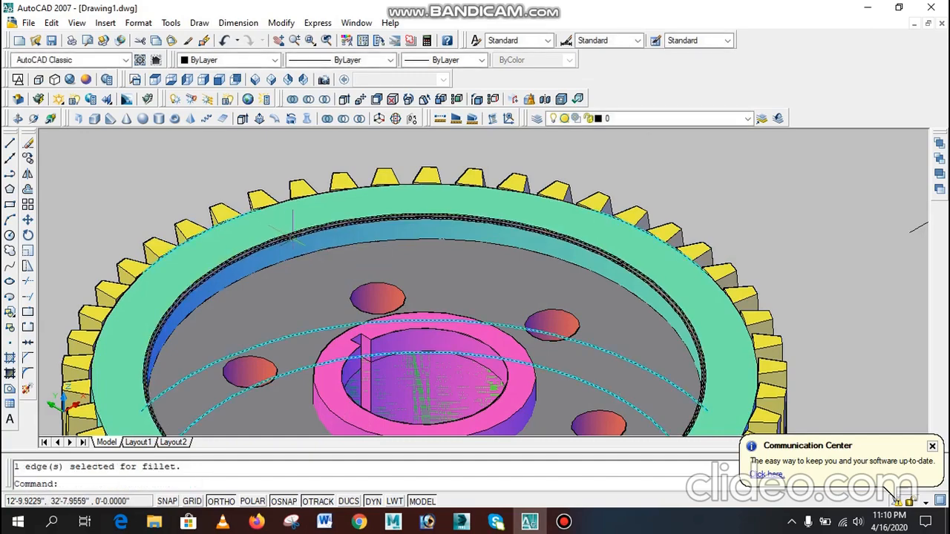
- Fillet the upper edges of the six web holes with a 0.1" radius
scroll(597, 261, "up", 4)
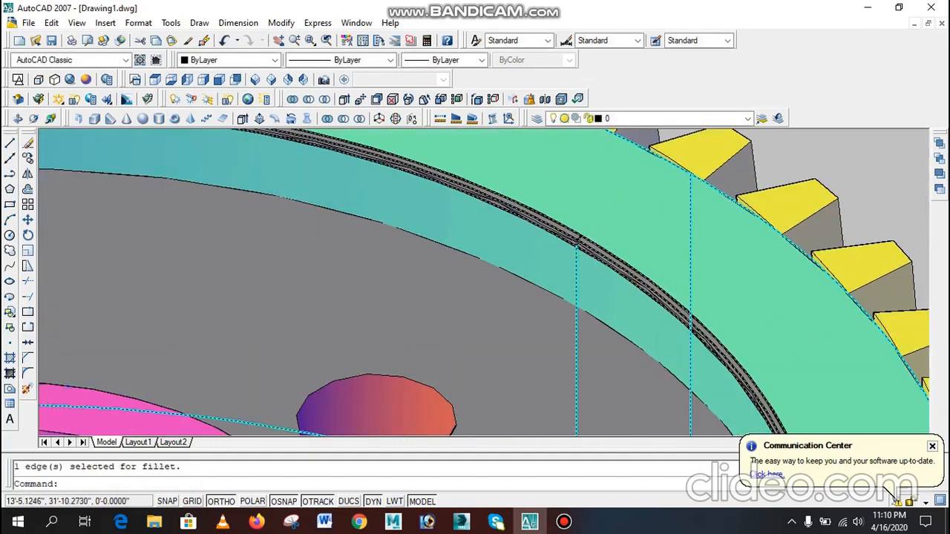
scroll(583, 263, "down", 4)
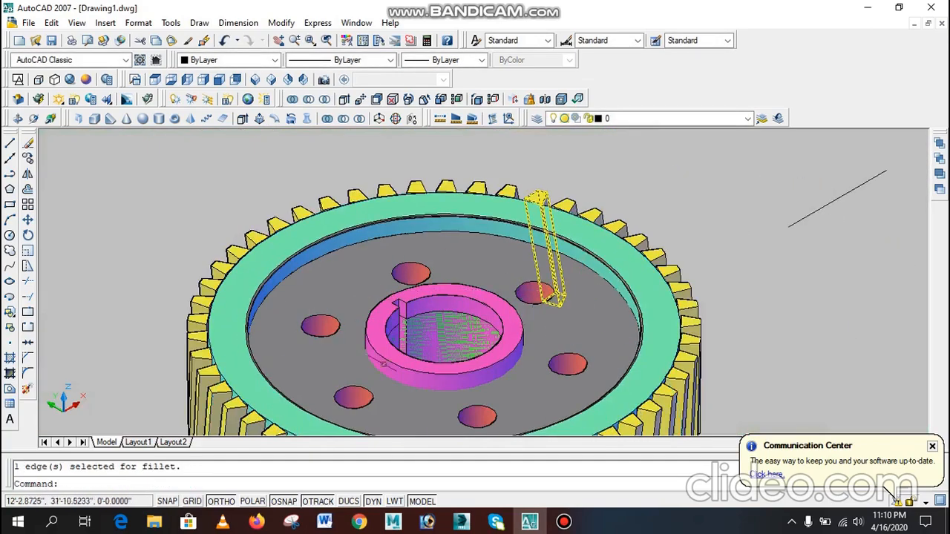
type("f")
key("Return")
type("r")
key("Return")
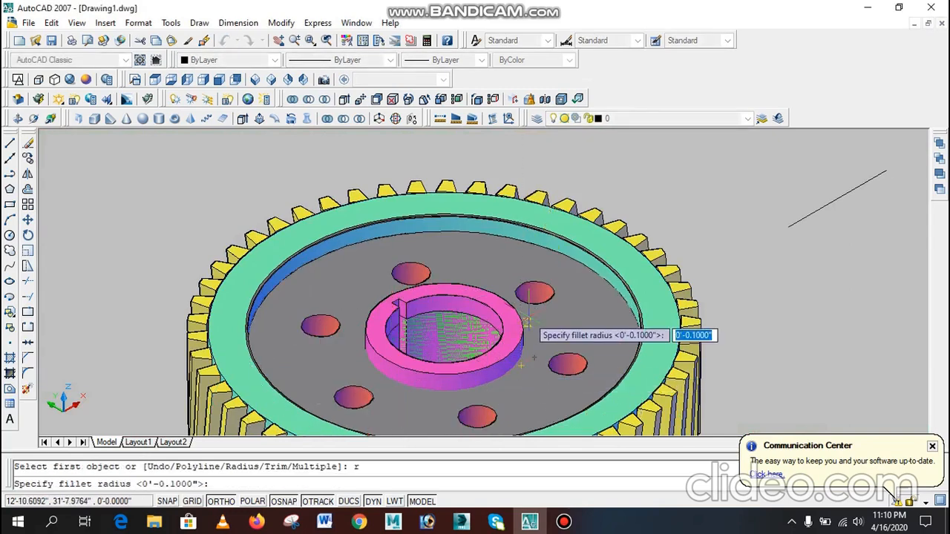
key("Return")
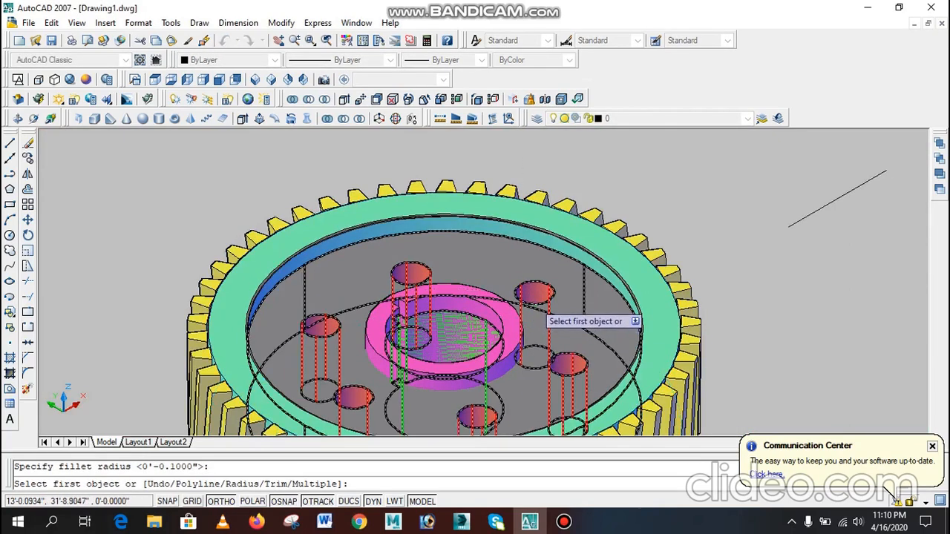
left_click(536, 302)
key("Return")
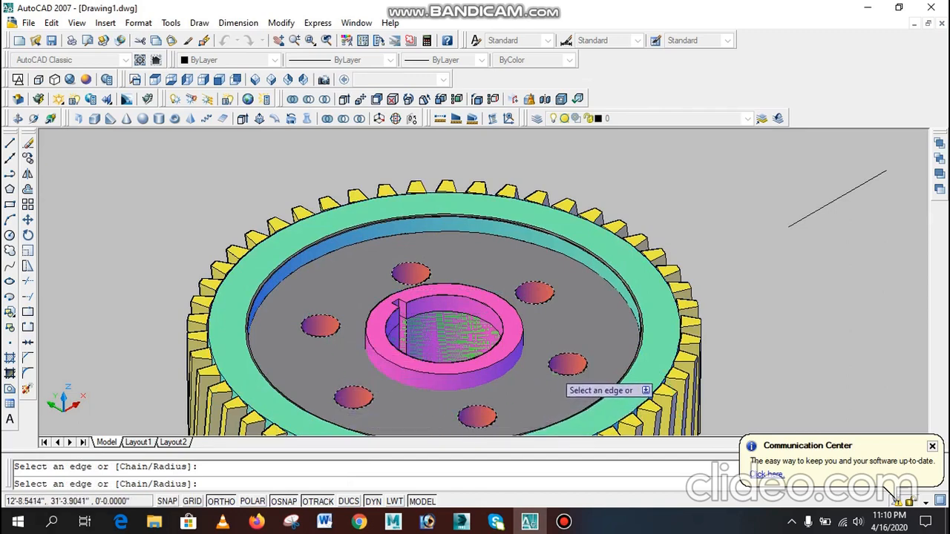
key("Return")
- Show the gear in the top view and union its teeth, rim, web and hub into one solid
scroll(536, 311, "up", 2)
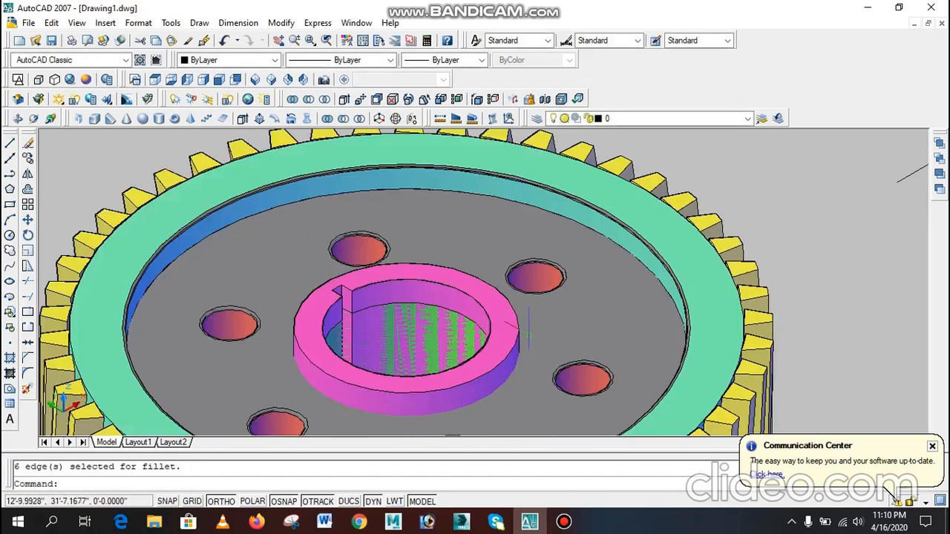
scroll(438, 247, "down", 5)
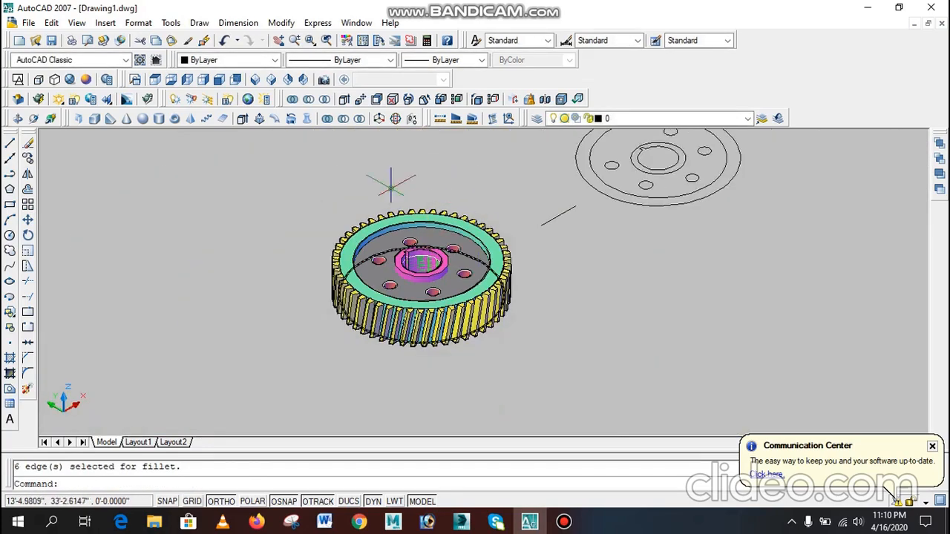
left_click(155, 79)
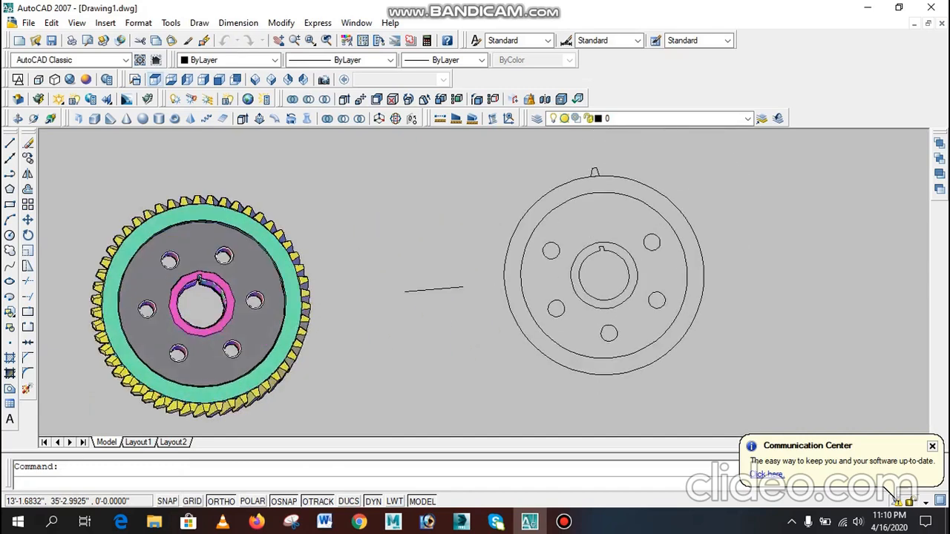
scroll(227, 226, "up", 2)
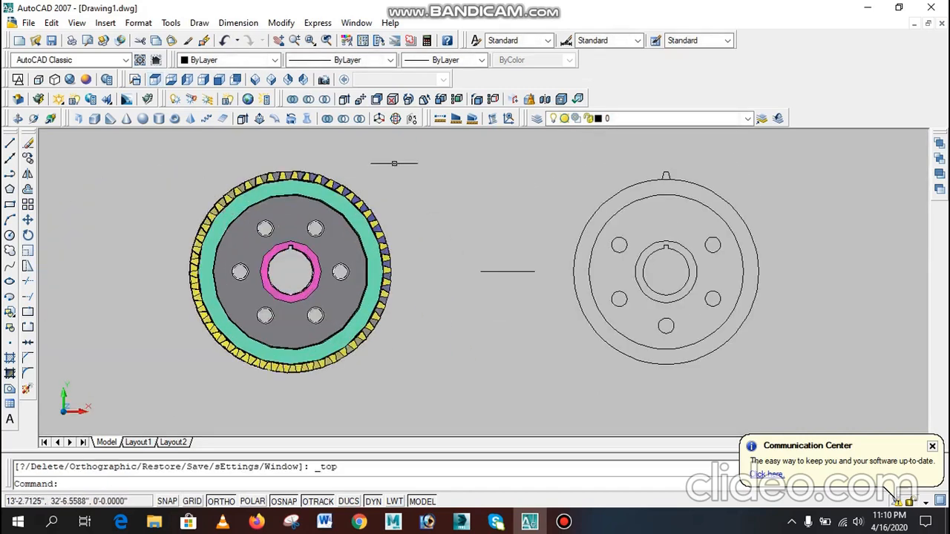
left_click(327, 119)
left_click(420, 155)
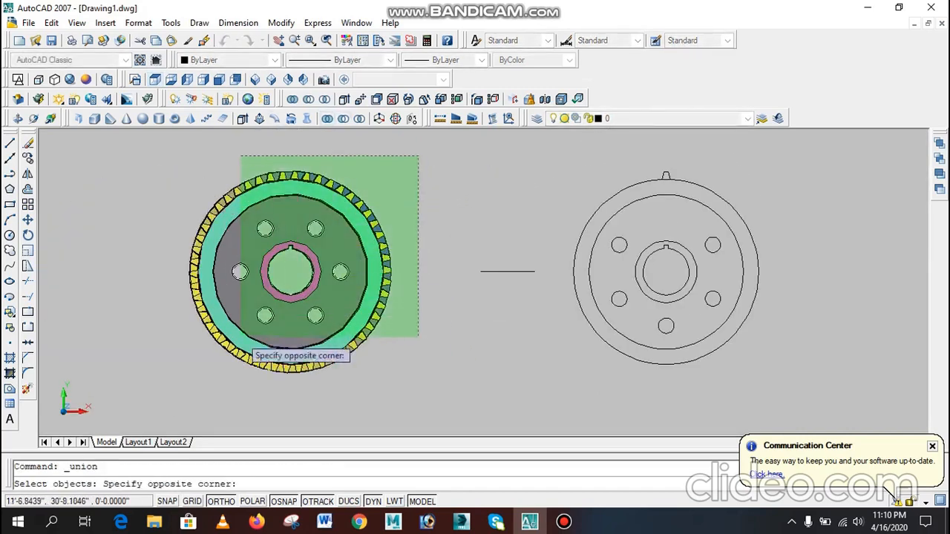
left_click(165, 382)
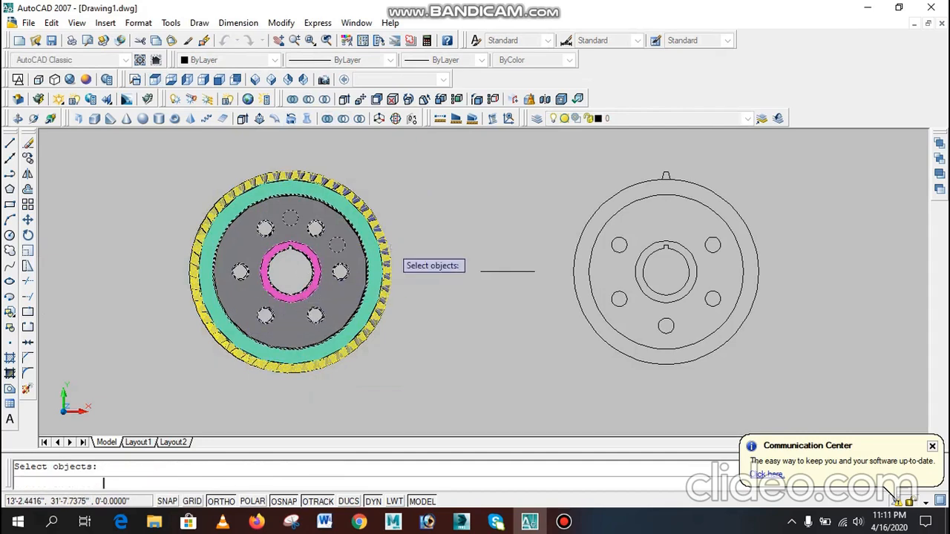
key("Return")
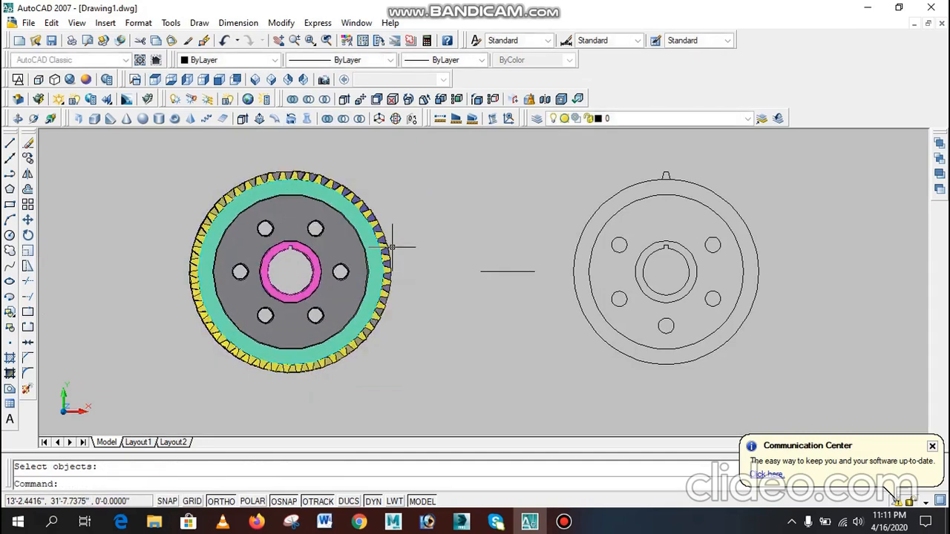
- Cut the whole colored gear out of the drawing to the clipboard, leaving the 2D outlines in place
scroll(377, 222, "up", 4)
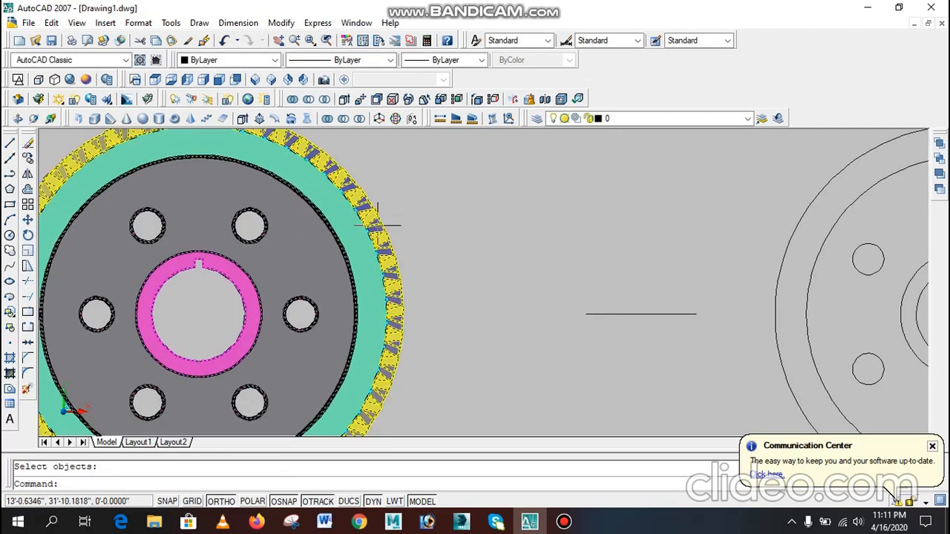
scroll(378, 222, "down", 5)
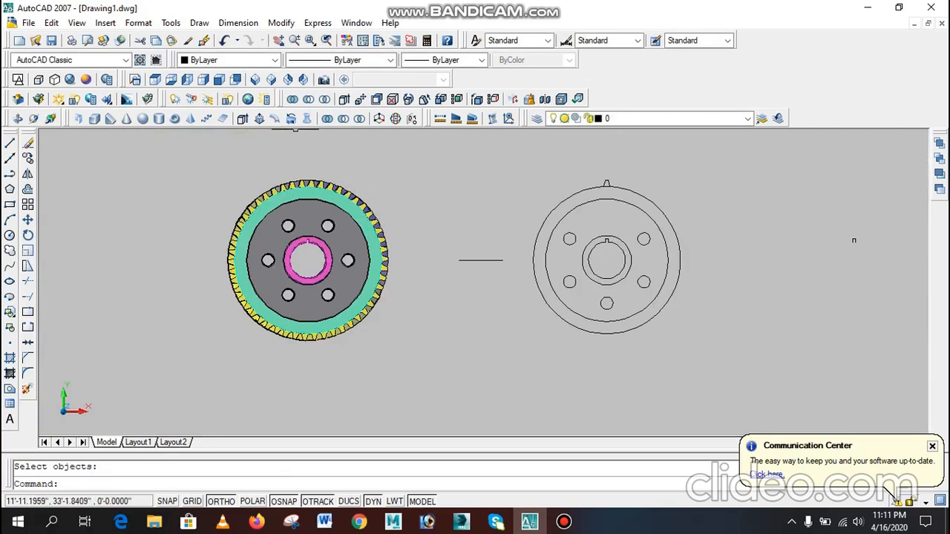
left_click(292, 99)
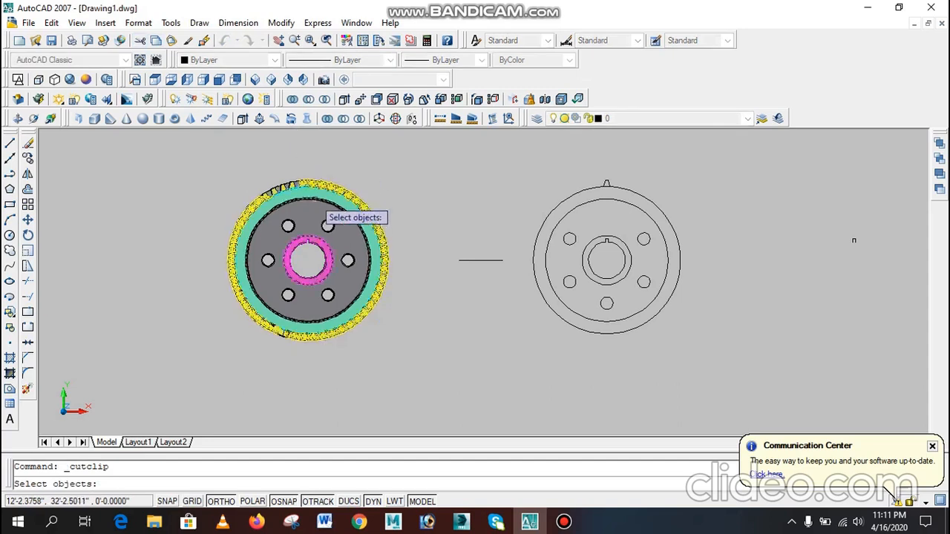
left_click(384, 166)
left_click(296, 275)
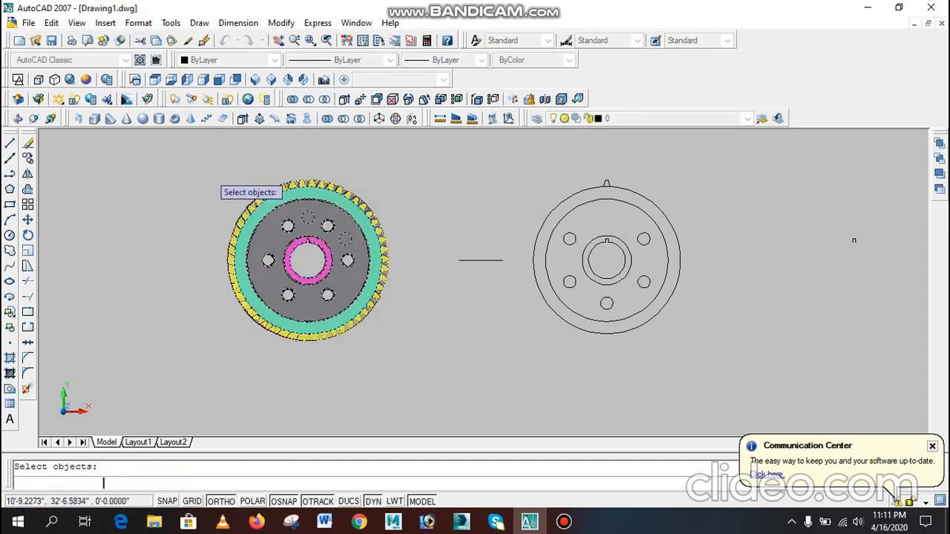
key("Return")
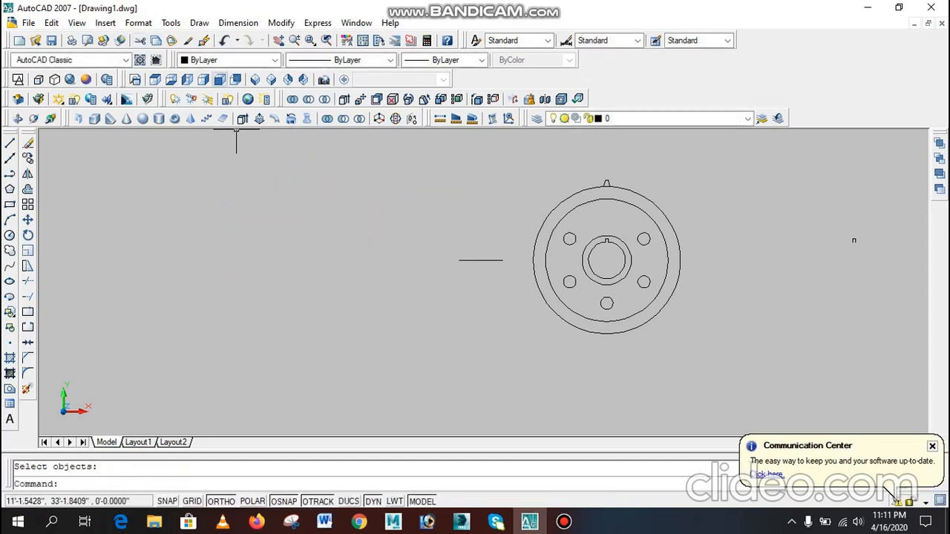
- In the top view, draw a large rectangle below and to the left of the gear's 2D outlines
left_click(219, 79)
scroll(586, 301, "down", 5)
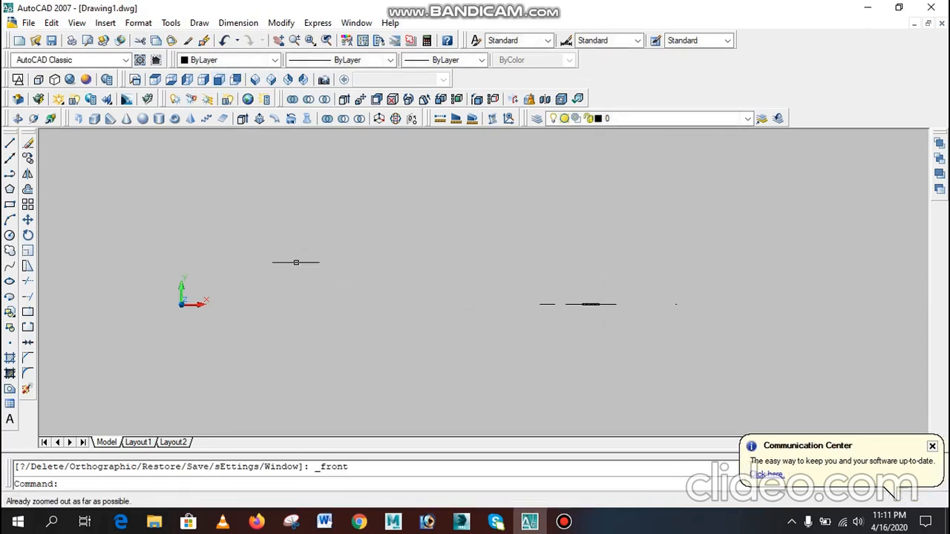
left_click(155, 80)
scroll(462, 269, "down", 3)
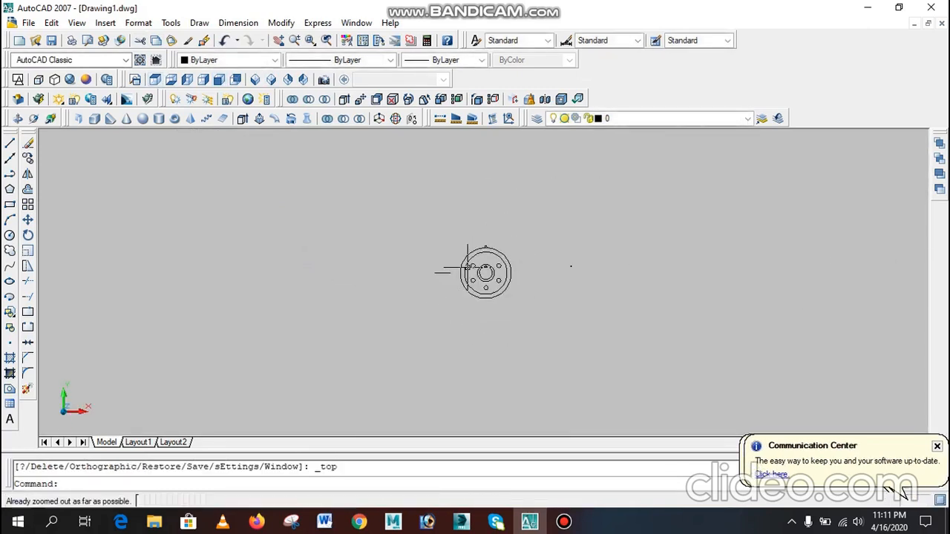
left_click(9, 204)
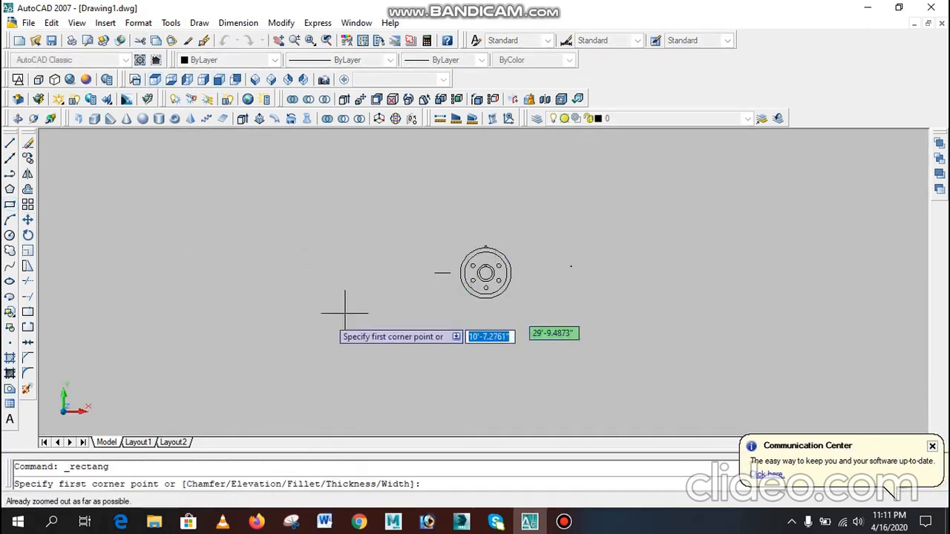
left_click(210, 286)
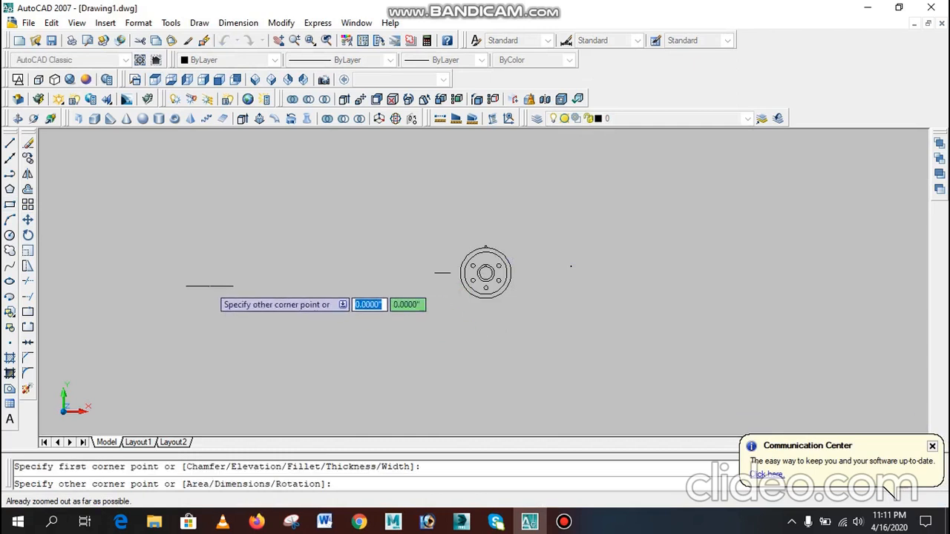
left_click(429, 408)
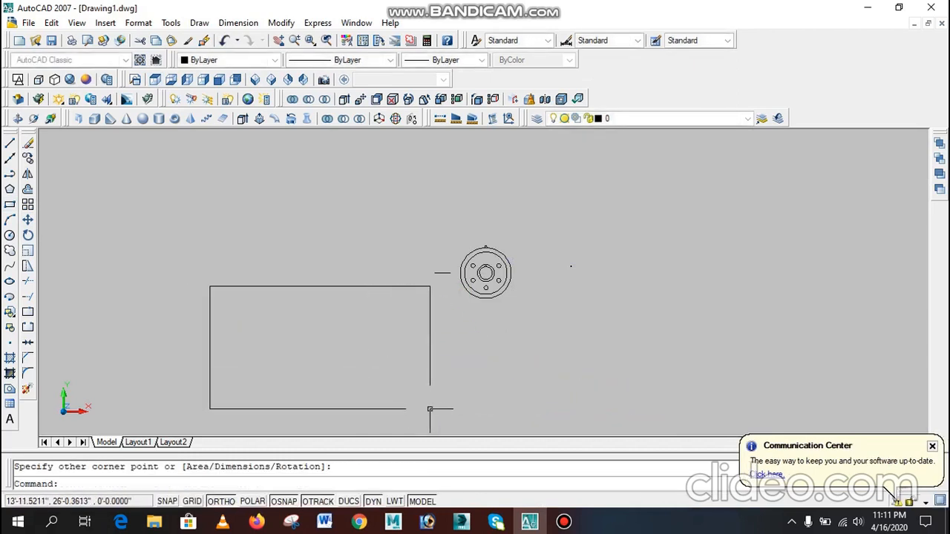
- Extrude the large rectangle 3" into a slab
key("Return")
left_click(317, 384)
left_click(280, 423)
key("Return")
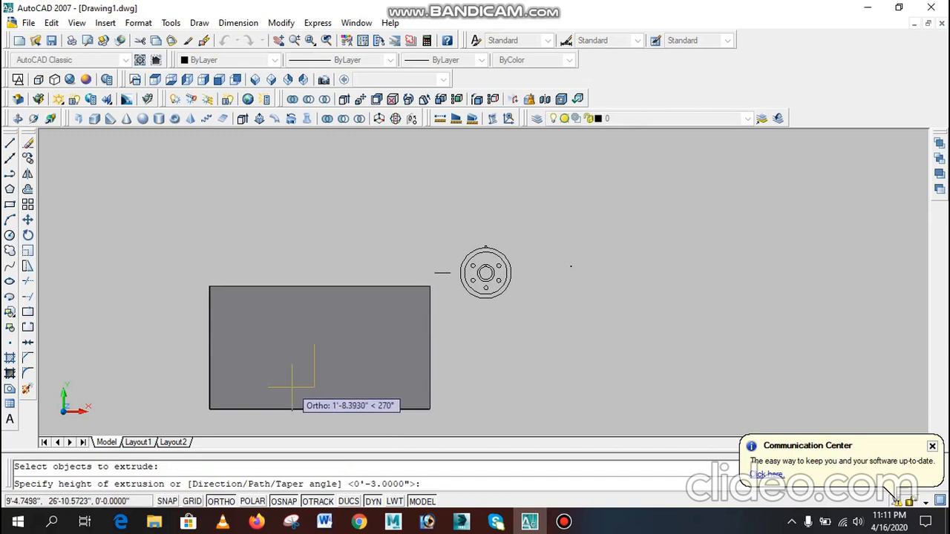
type("3")
key("Return")
- Change the color of the slab to Color 21
left_click(351, 256)
left_click(271, 351)
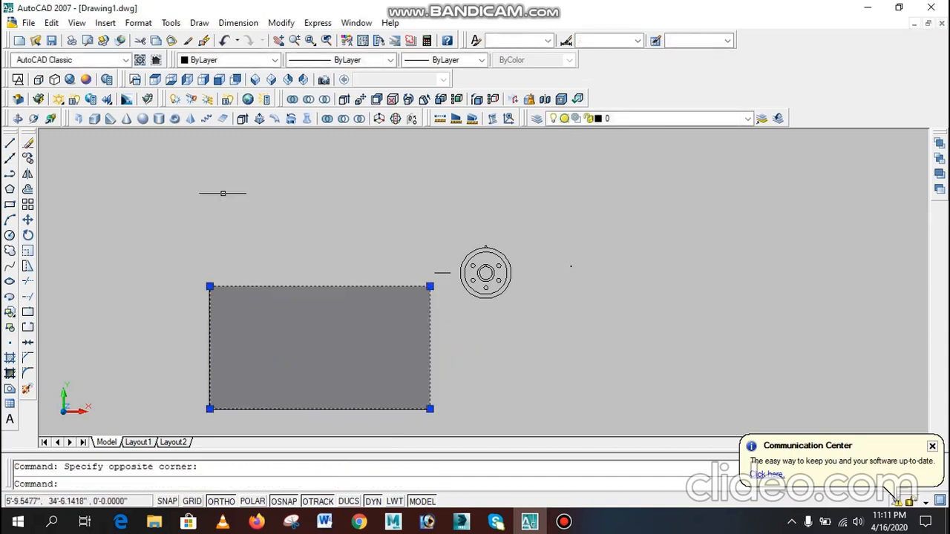
left_click(226, 59)
left_click(223, 173)
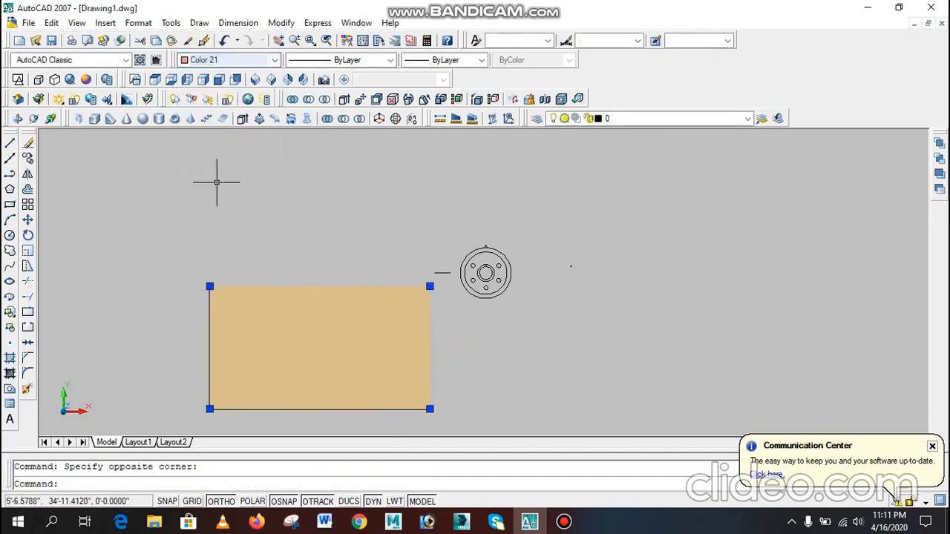
key("Escape")
- In the front view, paste the cut gear so it stands just above the slab's upper face
left_click(219, 80)
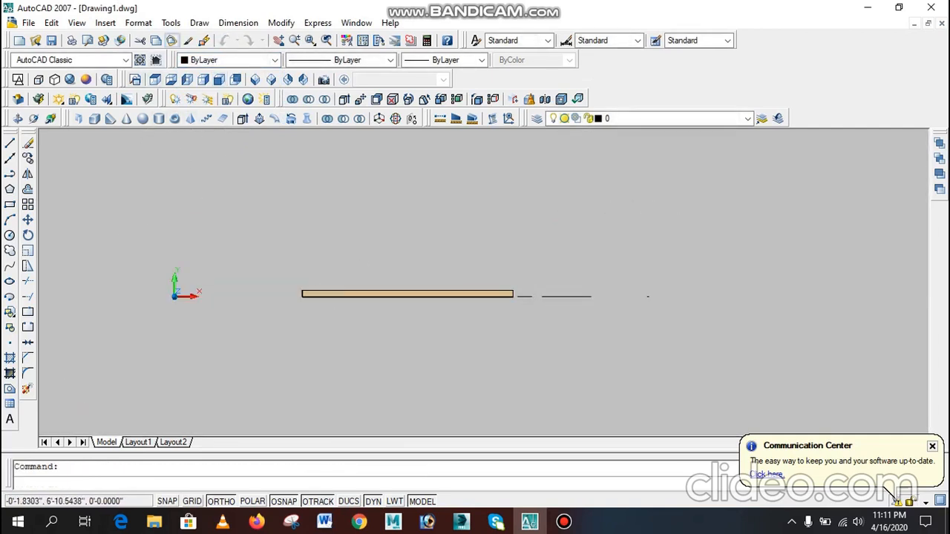
key("ctrl+v")
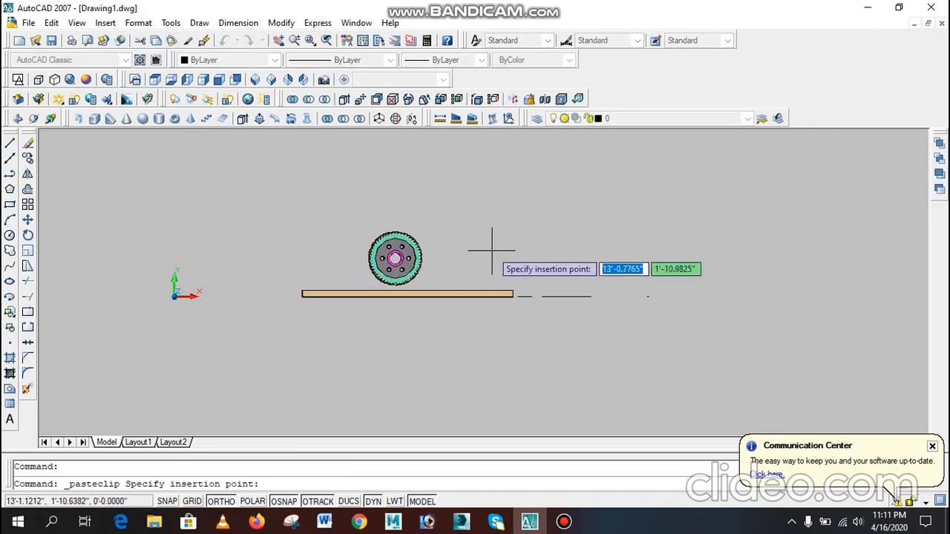
left_click(498, 254)
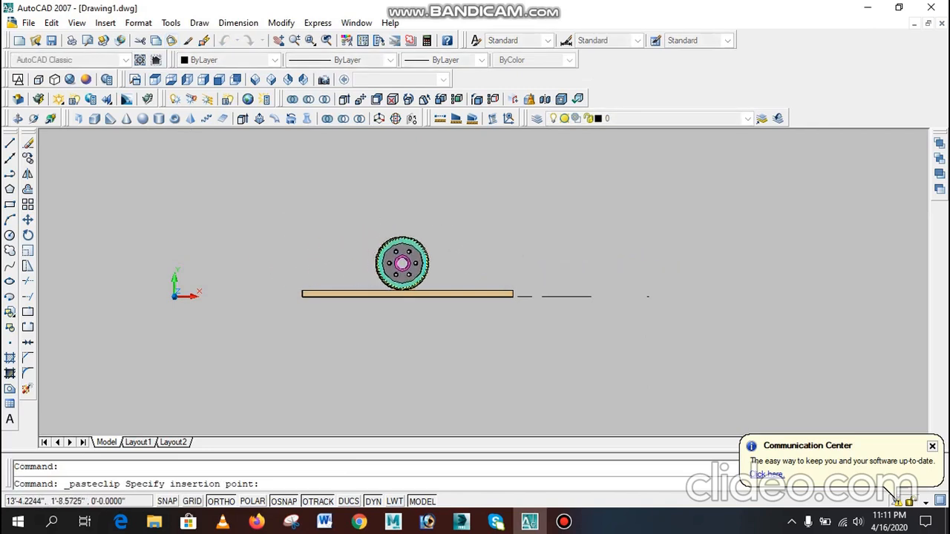
- In an isometric view, move the slab horizontally until it lies beneath the upright gear
left_click(255, 79)
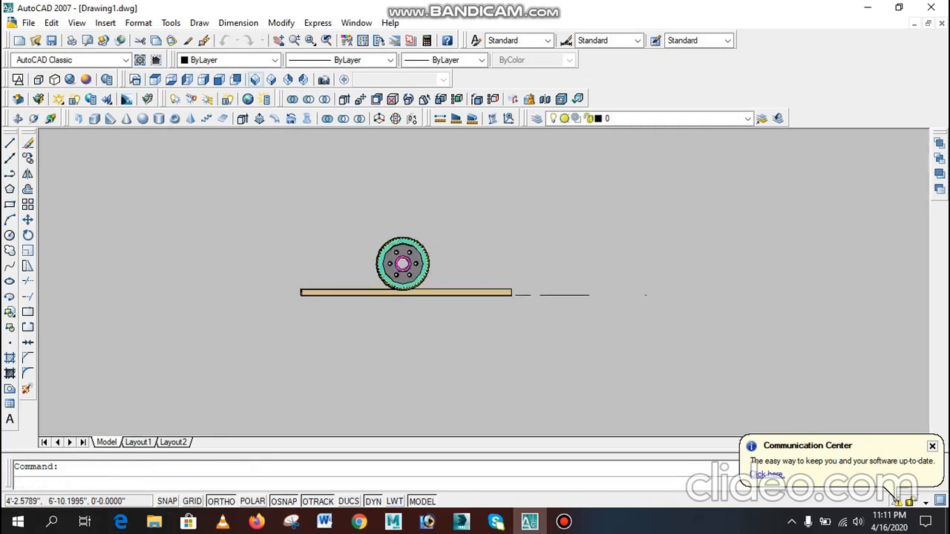
type("m")
key("Return")
left_click(343, 224)
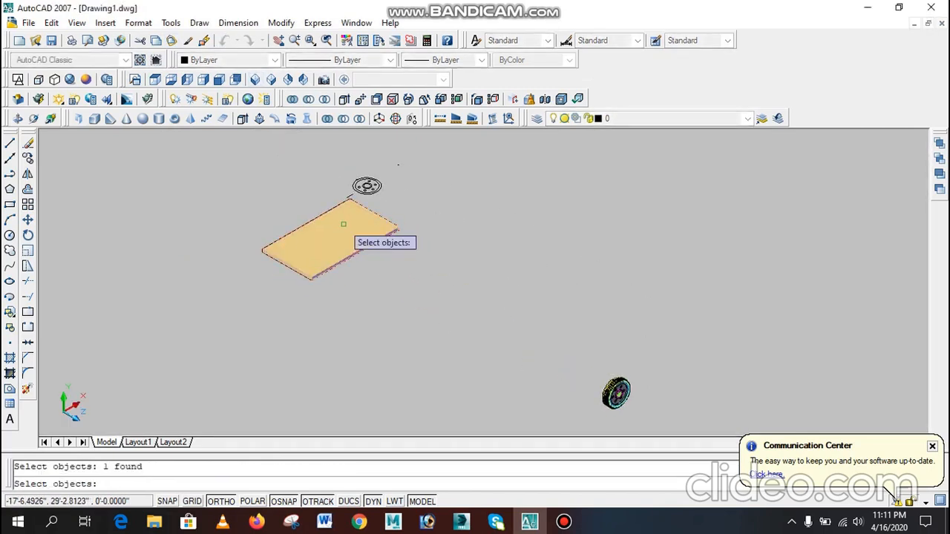
key("Return")
left_click(428, 191)
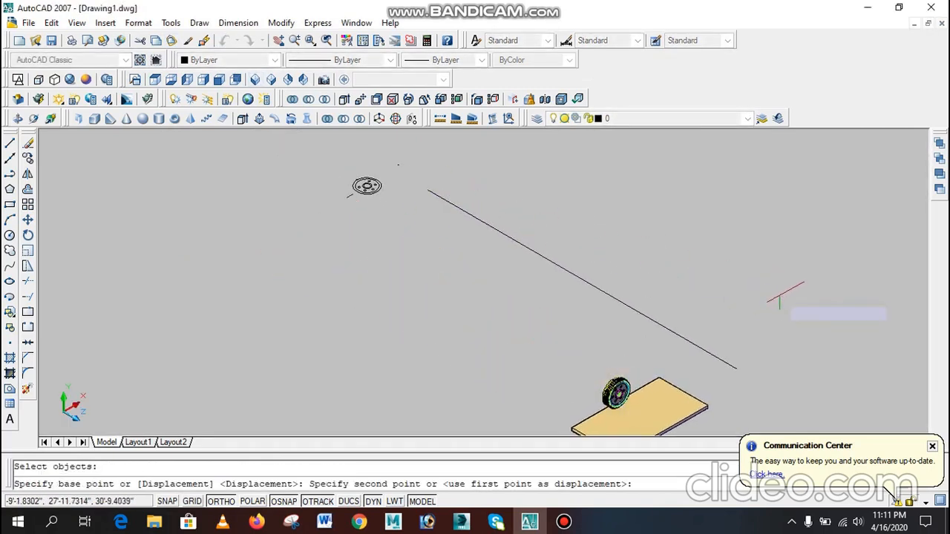
key("Escape")
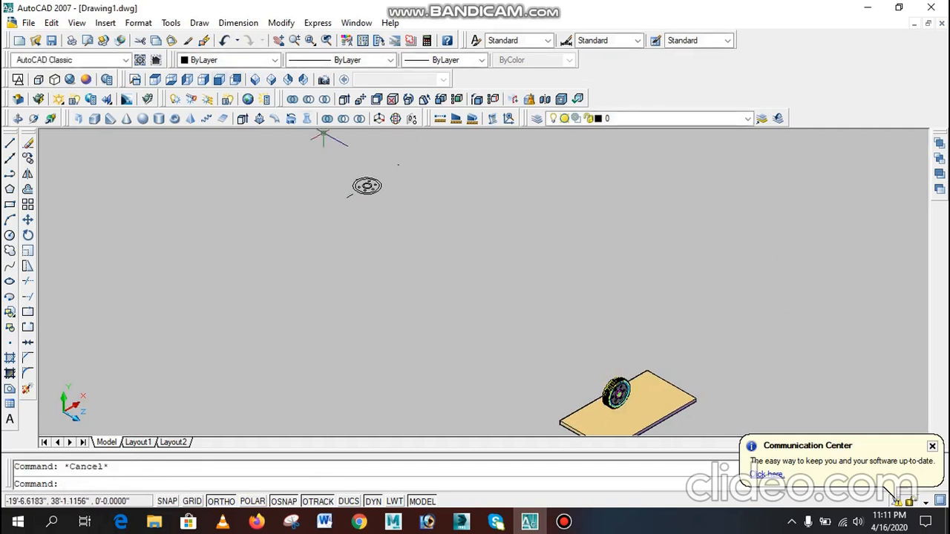
- In the front view, move the slab slightly up so its upper face touches the gear's lowest teeth
left_click(219, 80)
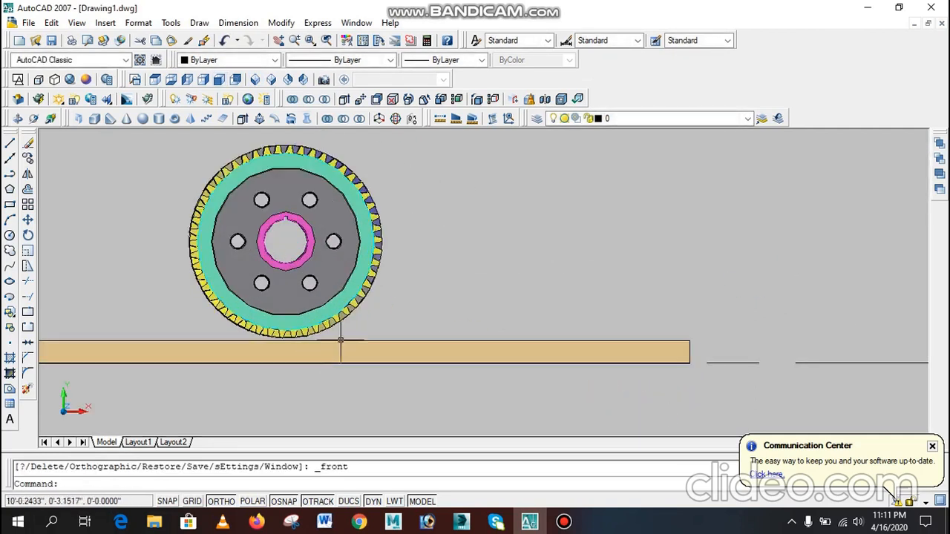
type("m")
key("Return")
left_click(377, 319)
left_click(359, 343)
key("Return")
left_click(440, 305)
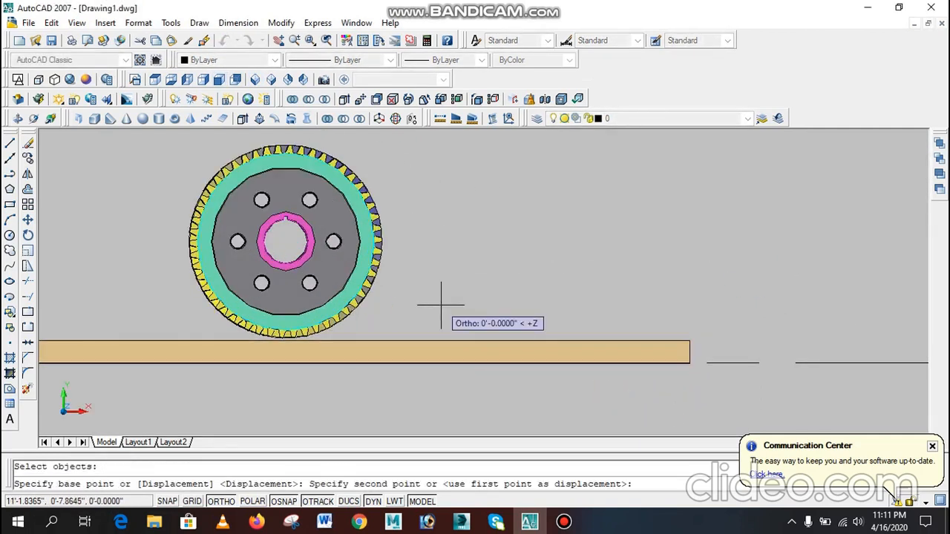
left_click(443, 300)
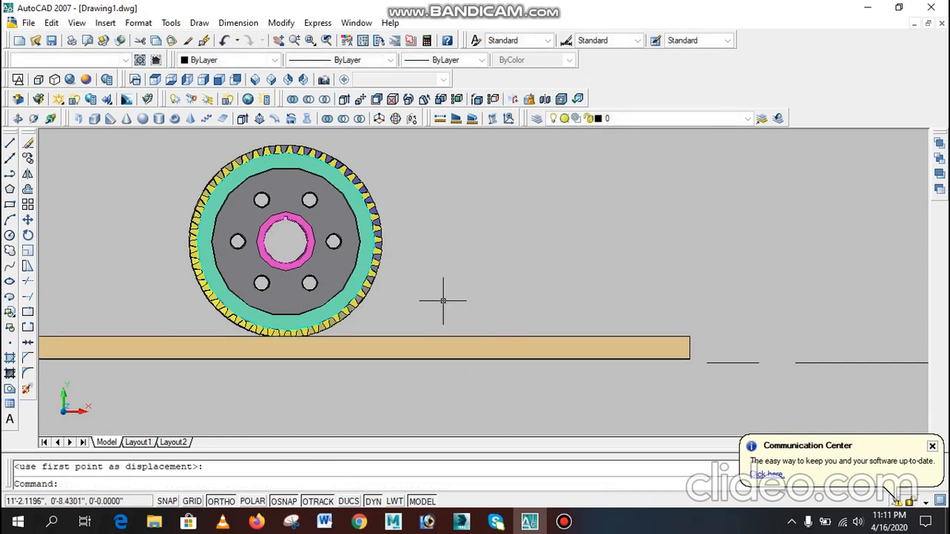
- In the top view, copy the gear to the left on the slab, leaving a small gap between the two gears
scroll(454, 276, "down", 4)
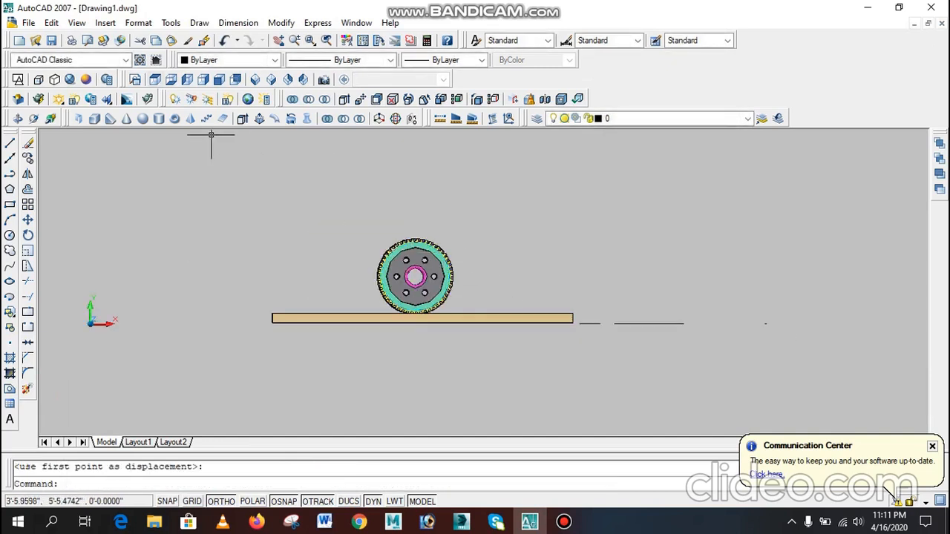
left_click(155, 79)
scroll(376, 221, "down", 4)
scroll(412, 278, "up", 6)
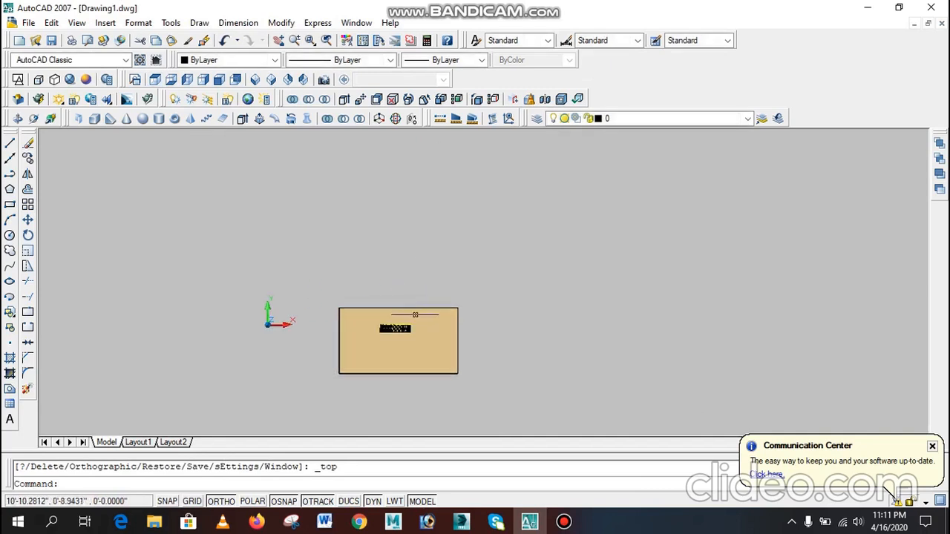
scroll(414, 314, "up", 5)
type("co")
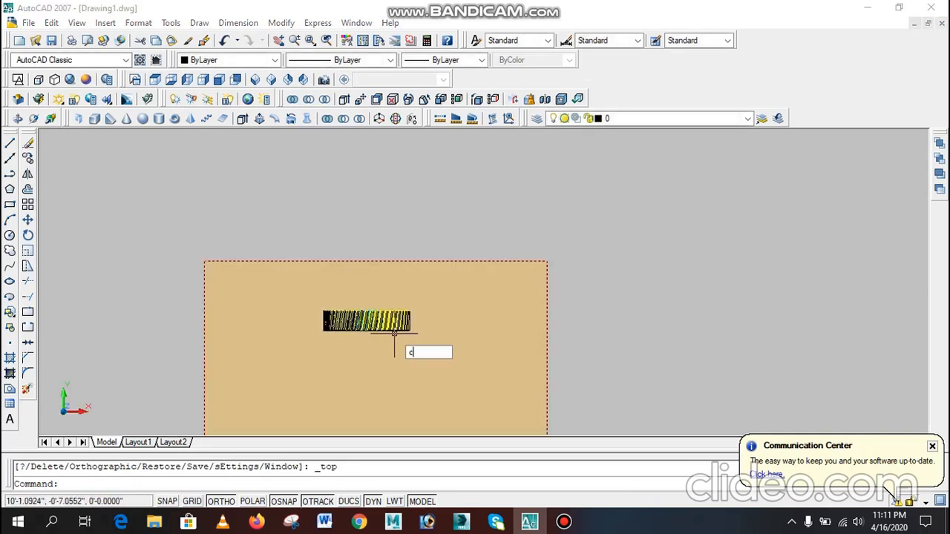
key("Return")
left_click(389, 330)
key("Return")
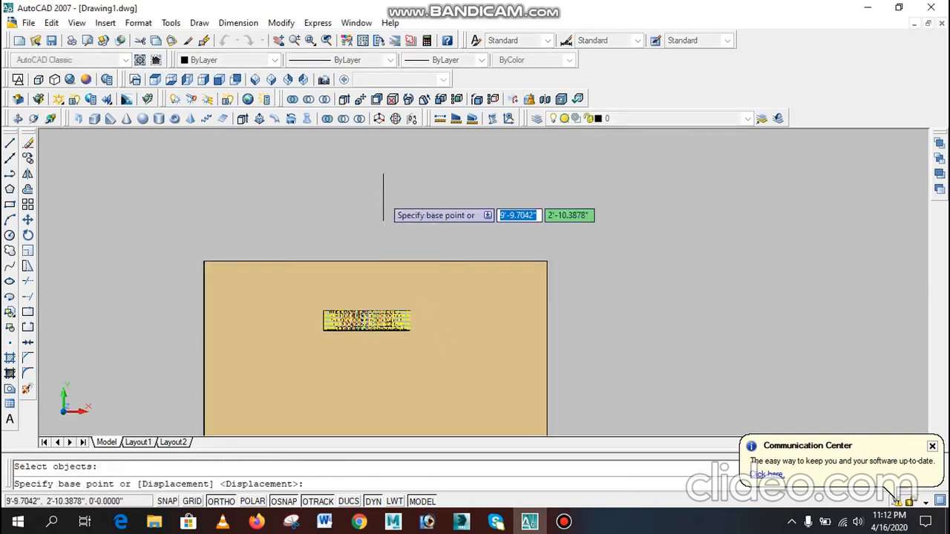
left_click(381, 194)
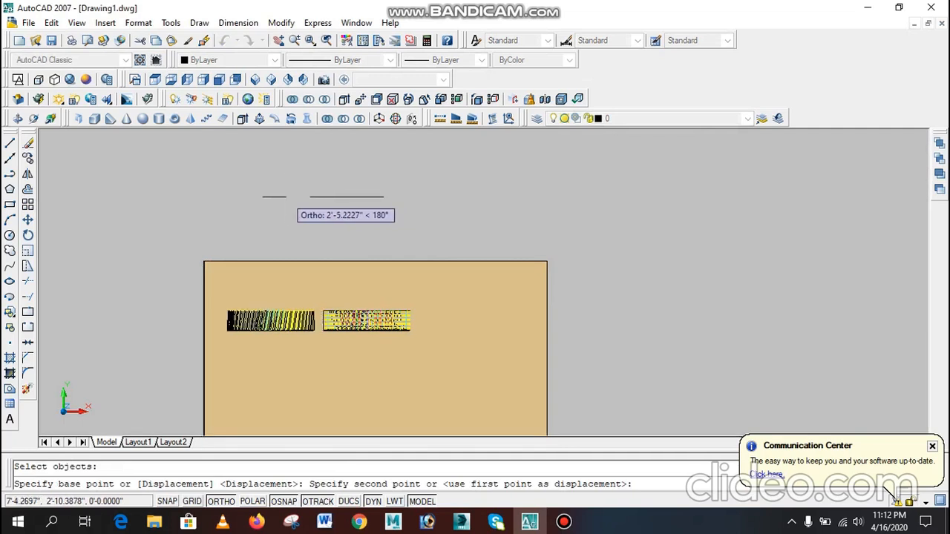
left_click(283, 197)
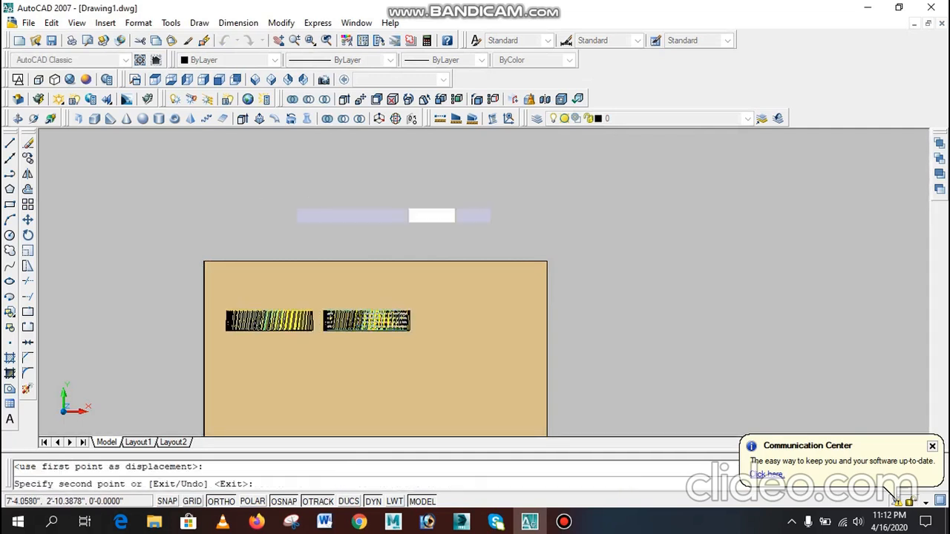
key("Escape")
- Switch the display to 2D wireframe and try to rotate the left gear with Ortho off
scroll(287, 334, "up", 3)
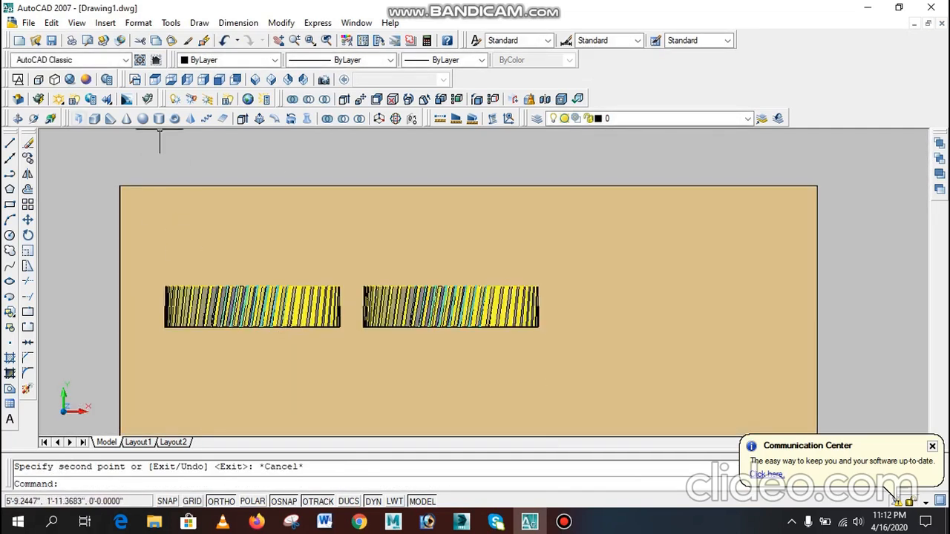
left_click(18, 79)
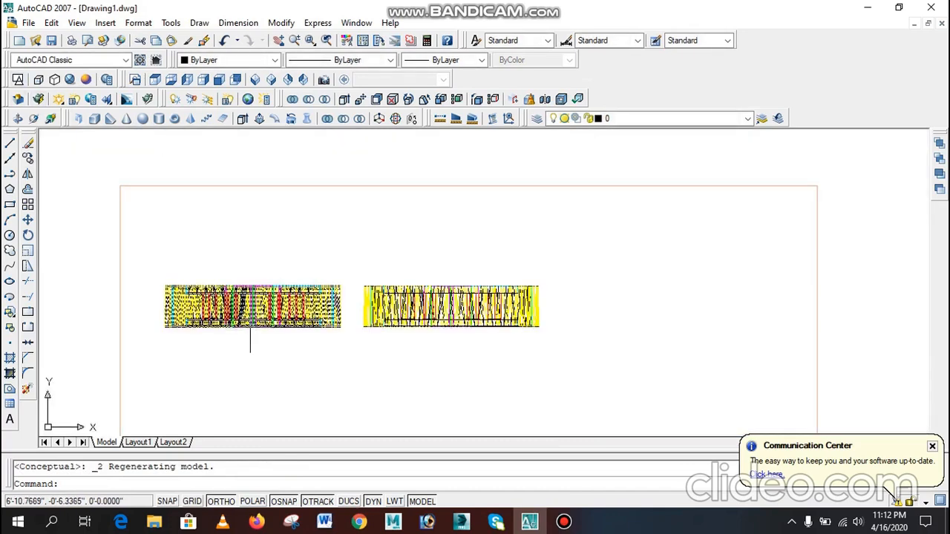
type("ro")
key("Return")
left_click(239, 284)
left_click(213, 334)
key("Return")
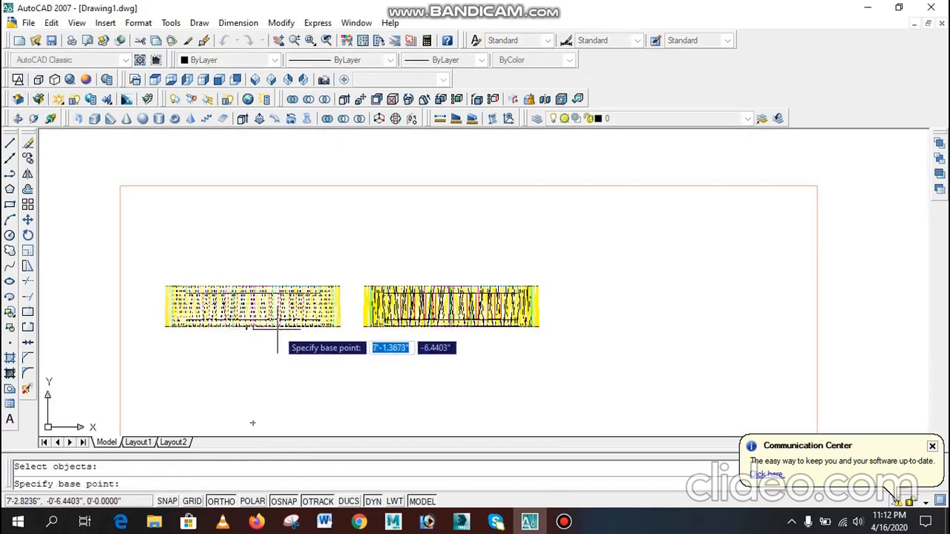
key("F8")
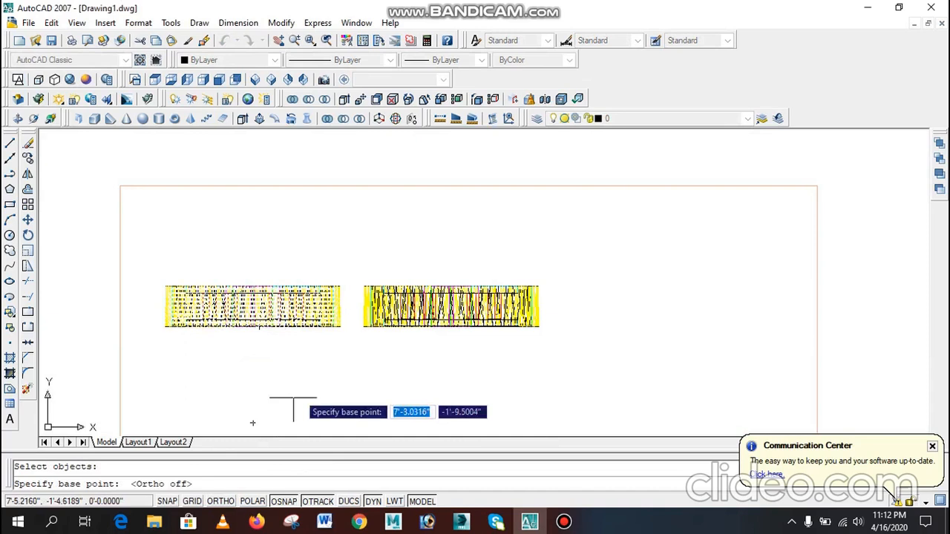
left_click(314, 254)
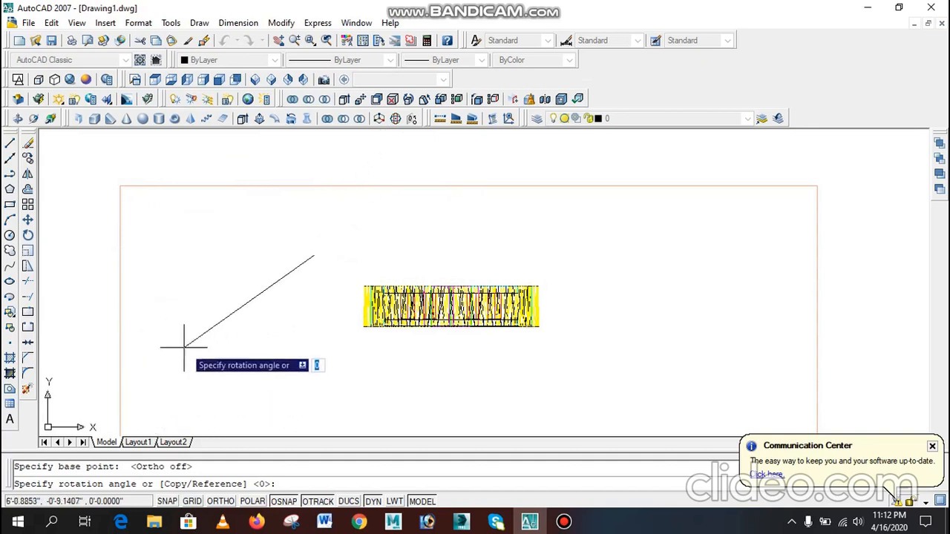
key("Escape")
type("ro")
key("Return")
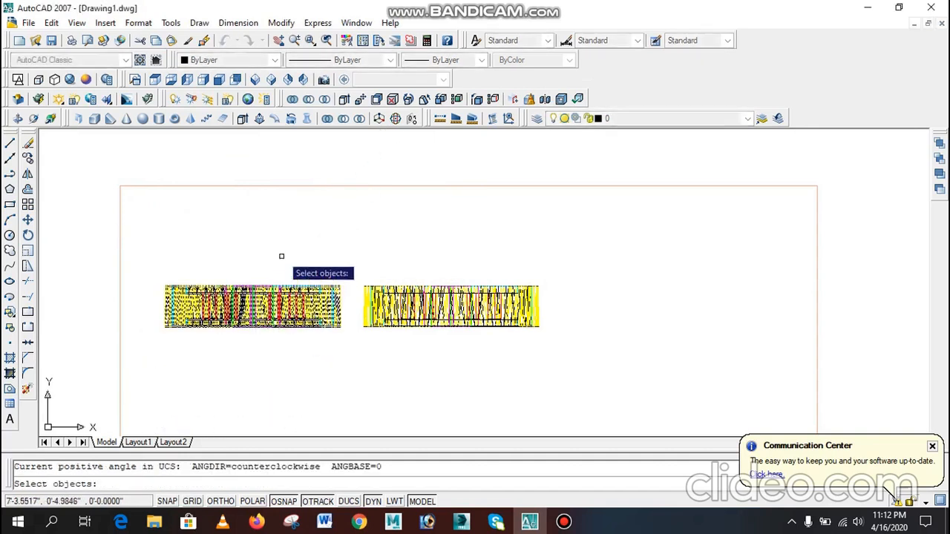
left_click(280, 257)
left_click(249, 306)
scroll(267, 239, "down", 6)
key("Return")
left_click(336, 358)
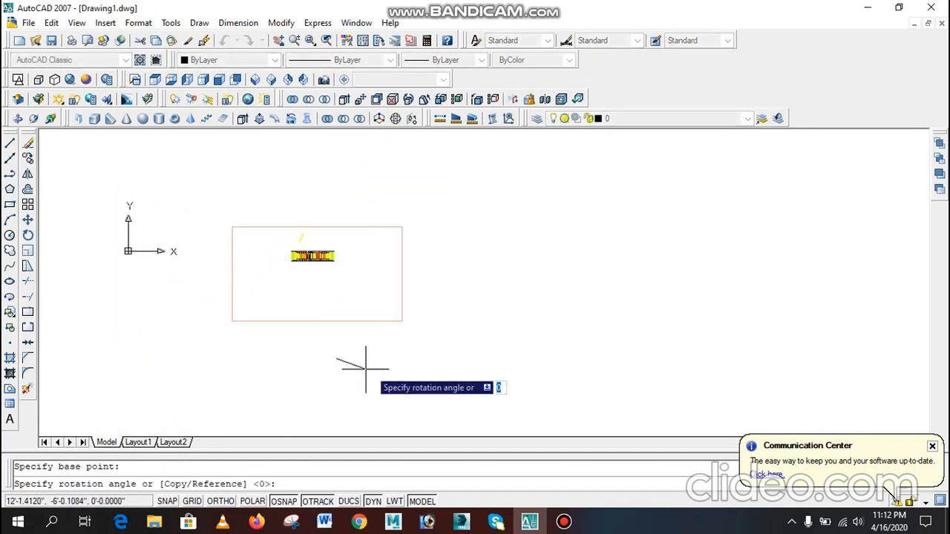
key("Escape")
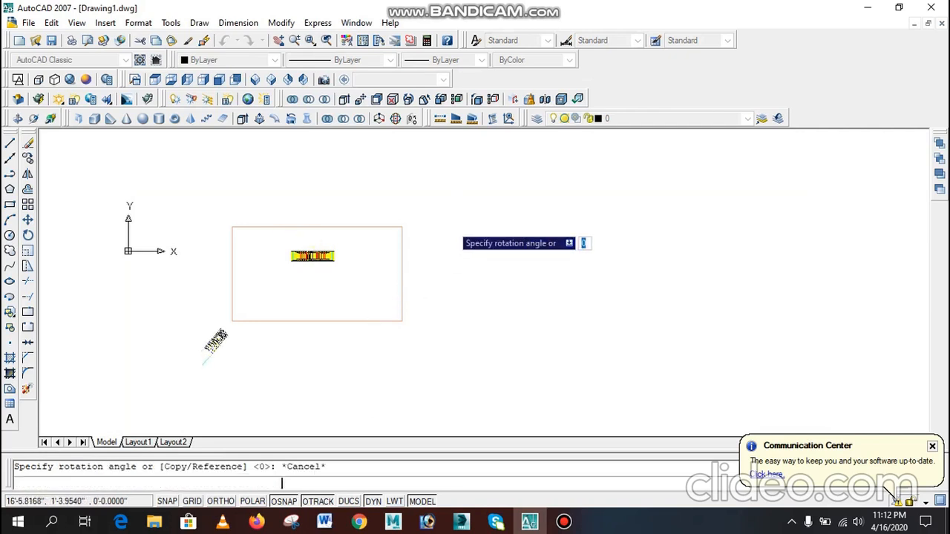
- Rotate the left gear counterclockwise about a point below it until it stands diagonally to the other gear in the top view
type("ro")
key("Return")
scroll(242, 240, "up", 5)
left_click(299, 240)
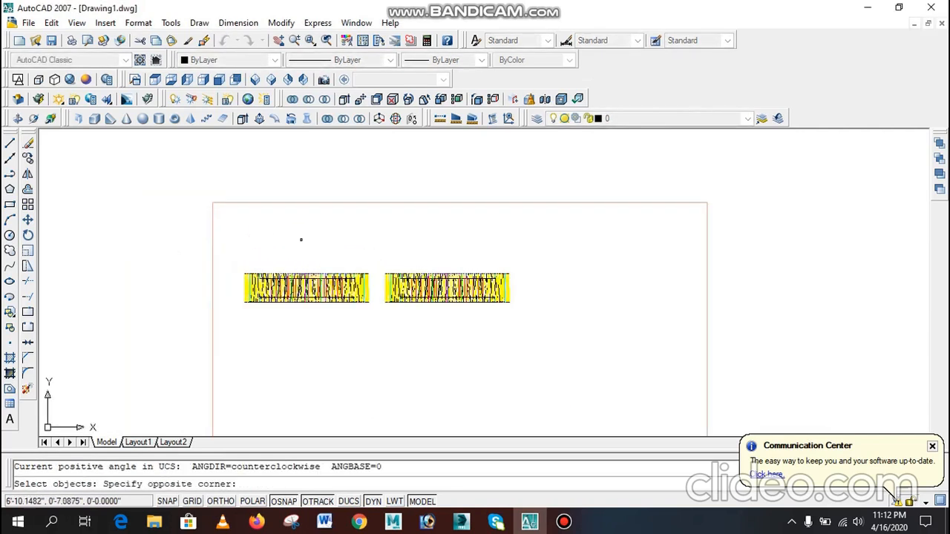
left_click(175, 340)
key("Return")
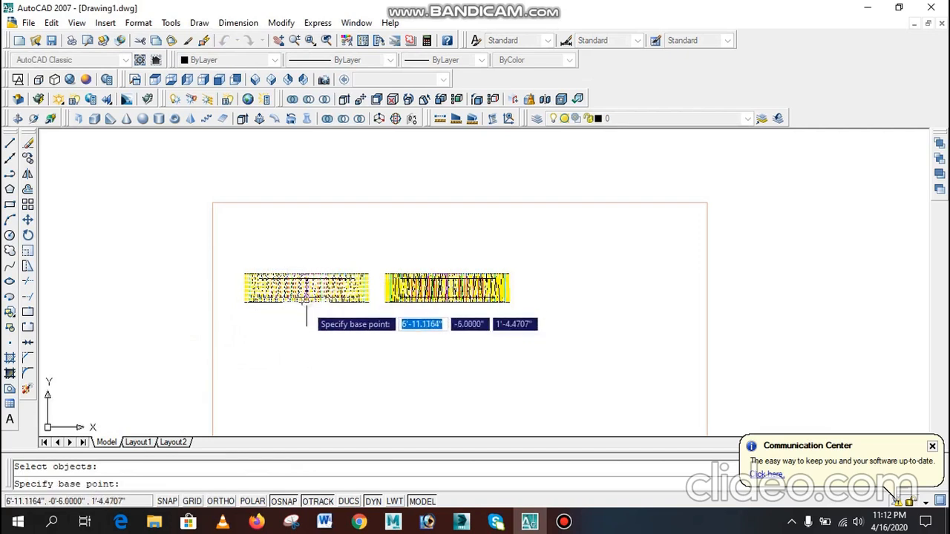
left_click(305, 353)
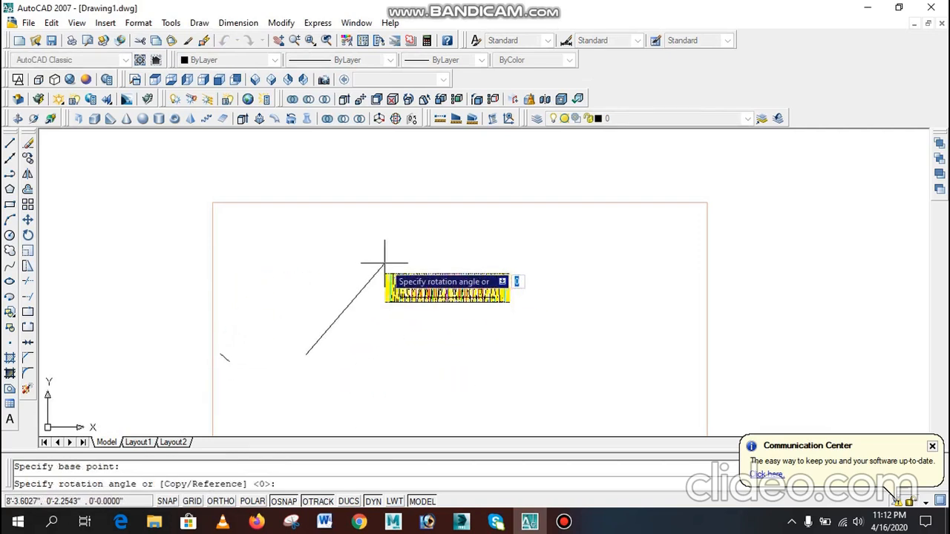
left_click(404, 241)
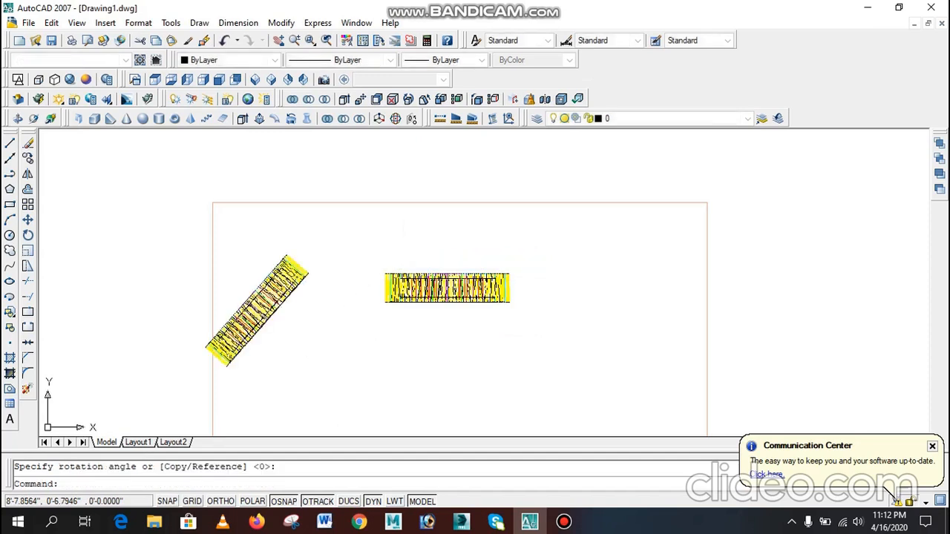
- Move the rotated gear toward the other gear so it lies fully within the slab outline, leaving a small gap
type("m")
key("Return")
left_click(306, 310)
left_click(245, 271)
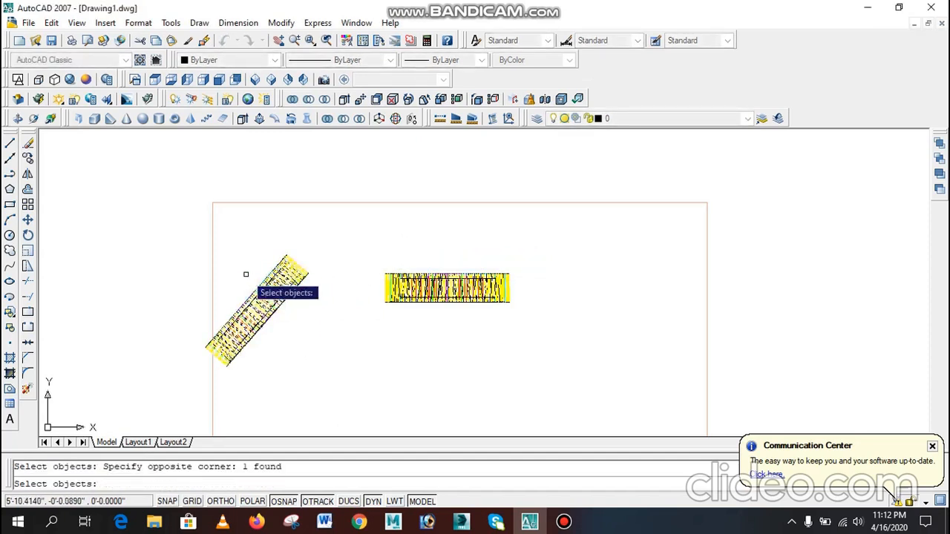
key("Return")
left_click(347, 182)
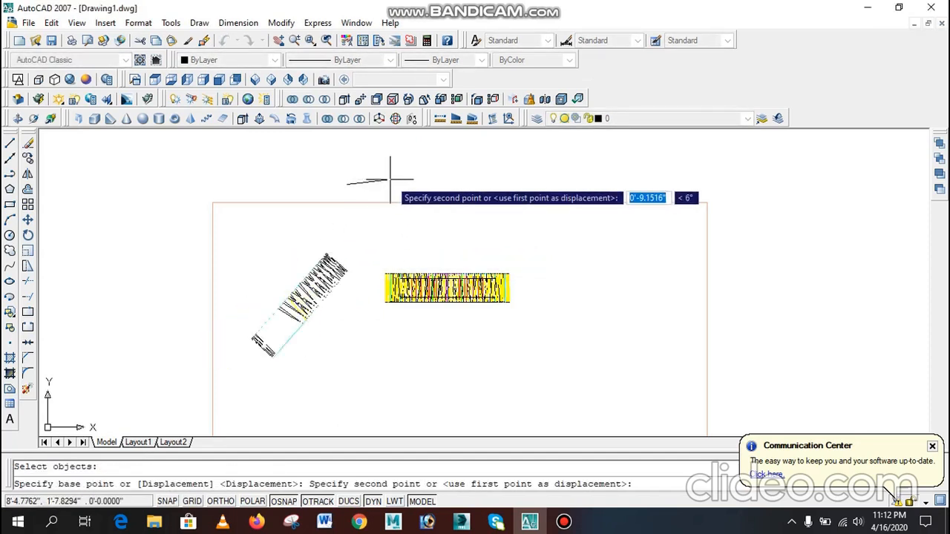
left_click(338, 158)
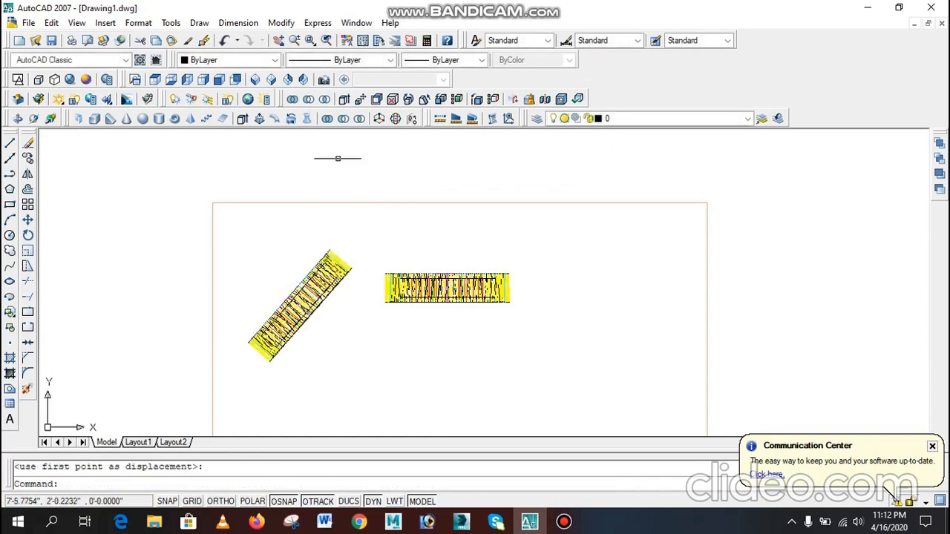
- Orbit from an isometric view to a low front view of both gears and apply the Realistic visual style
left_click(291, 118)
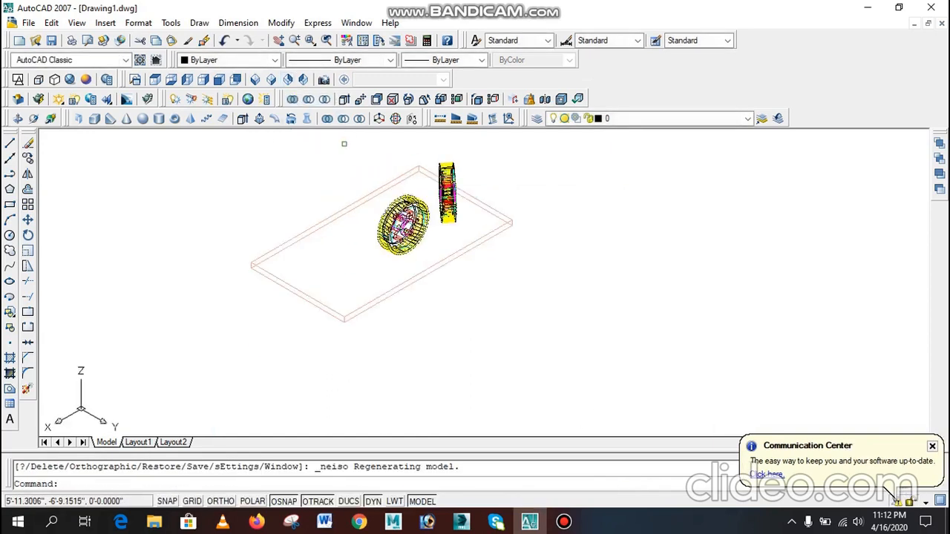
scroll(256, 370, "up", 5)
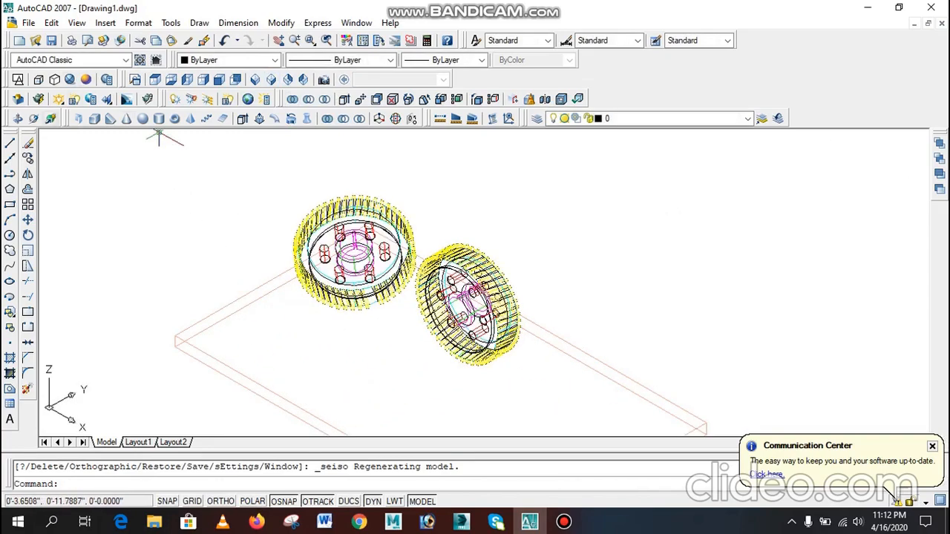
left_click(33, 119)
left_click_drag(475, 319, 457, 261)
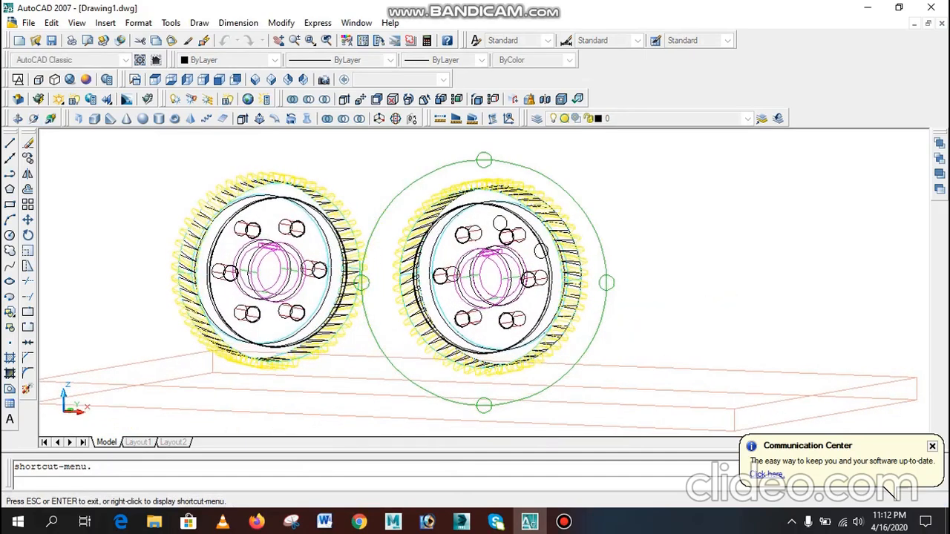
key("Escape")
left_click(85, 80)
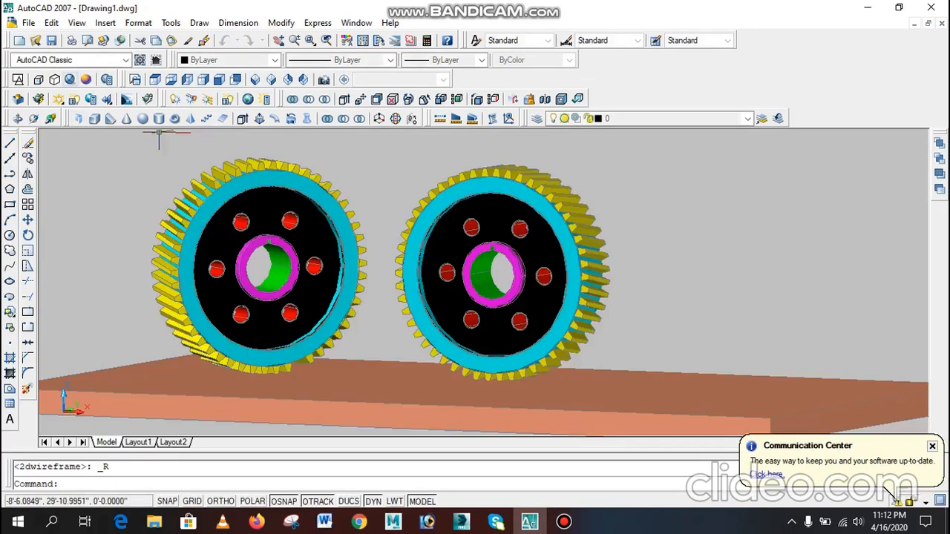
type("p")
key("Return")
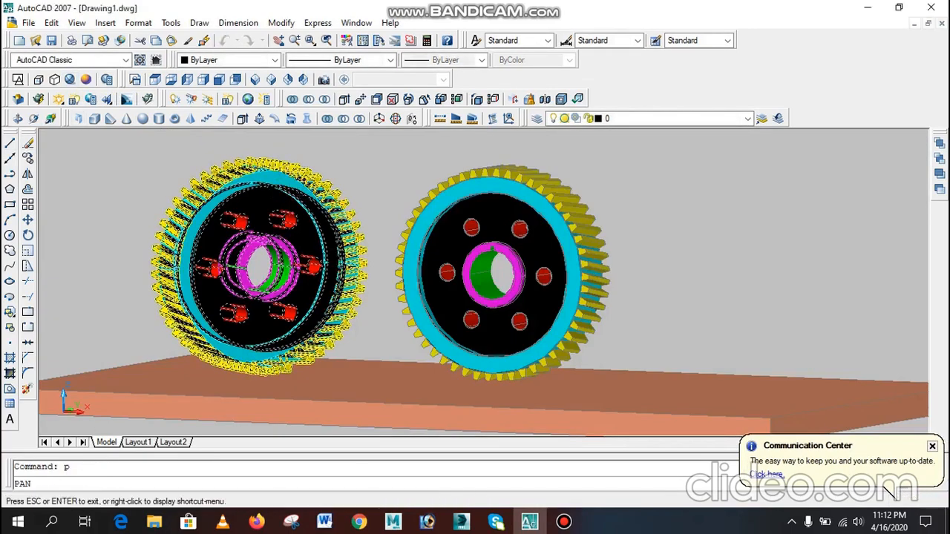
left_click_drag(317, 298, 343, 304)
key("Escape")
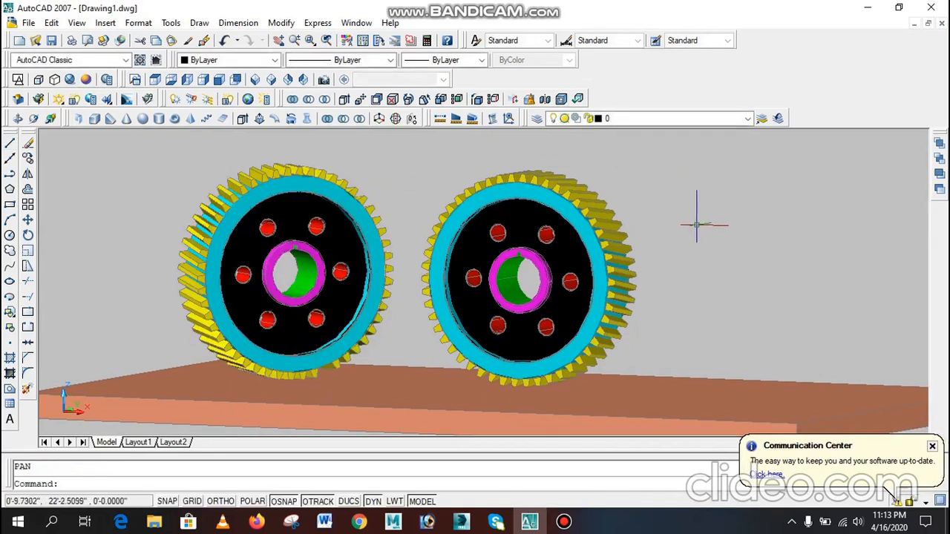
left_click(292, 522)
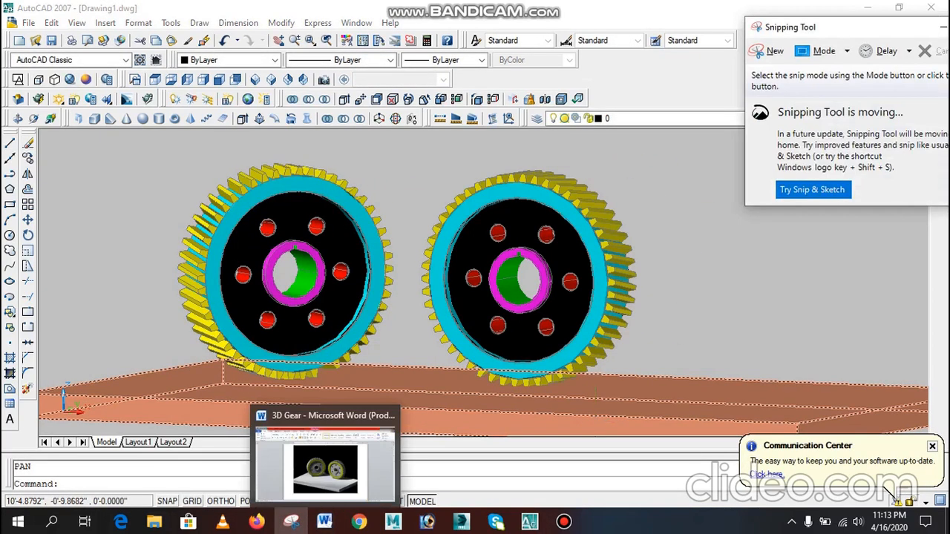
left_click(770, 50)
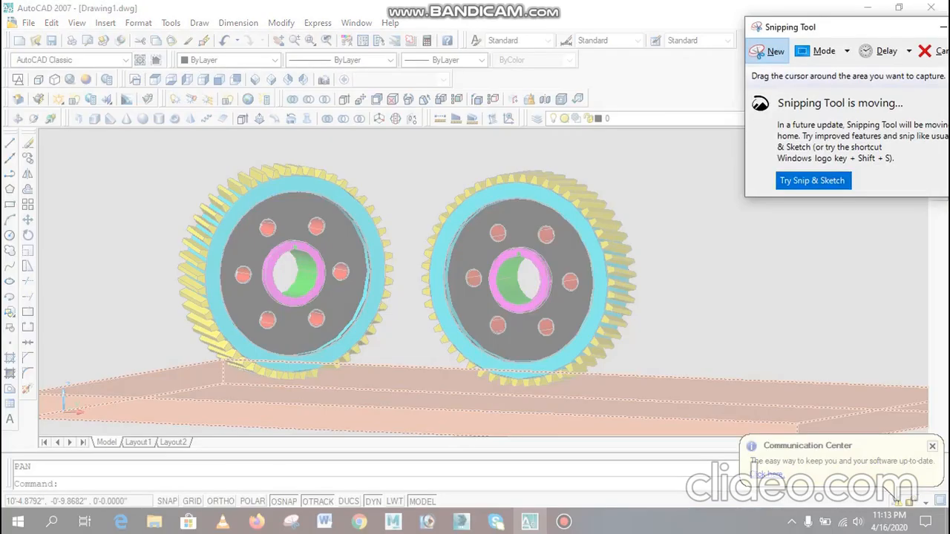
key("Escape")
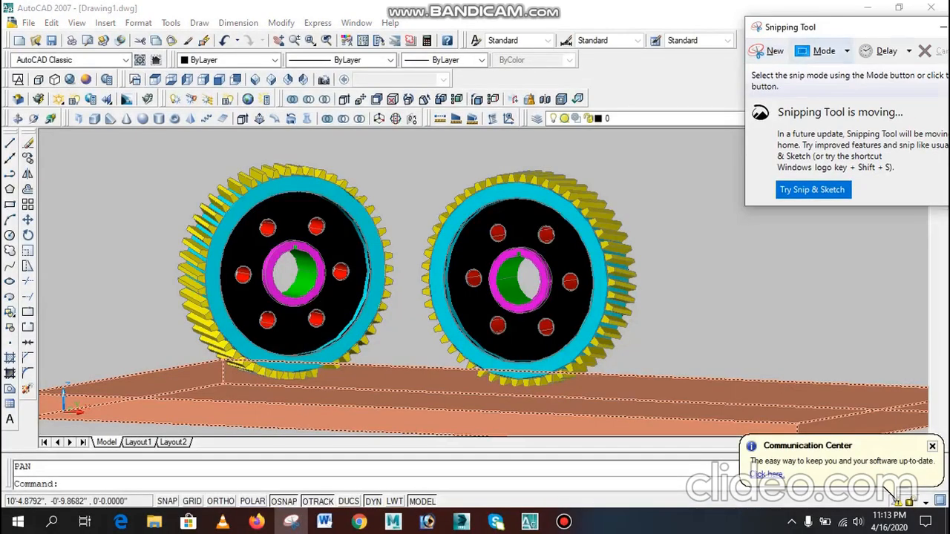
left_click_drag(868, 27, 762, 41)
left_click(836, 42)
key("Escape")
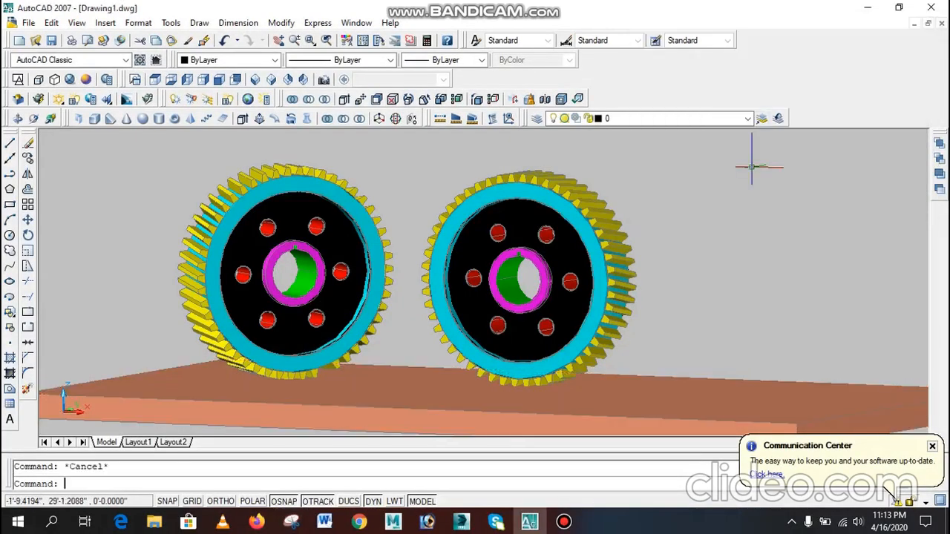
- Turn on the clean screen display and center the two gears and the slab in the drawing area
key("ctrl+0")
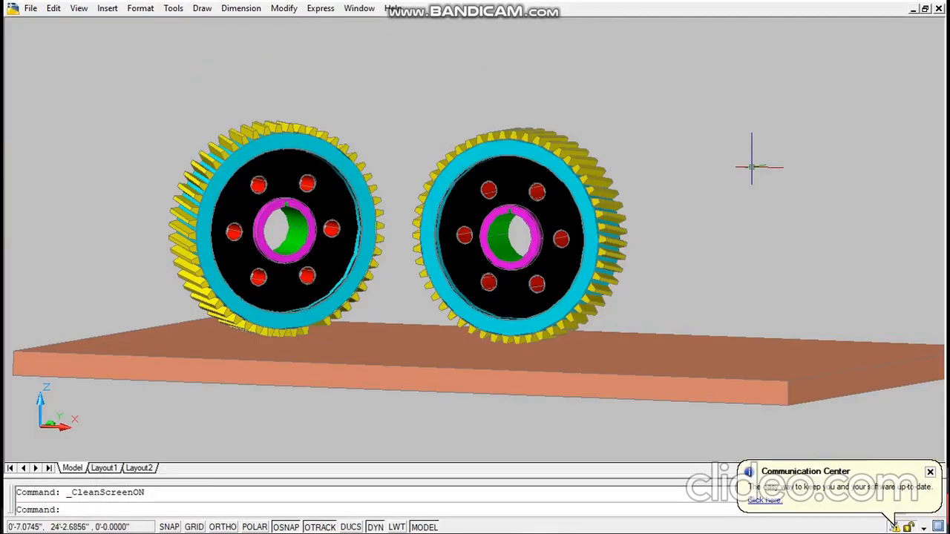
type("p")
key("Return")
left_click_drag(753, 159, 775, 197)
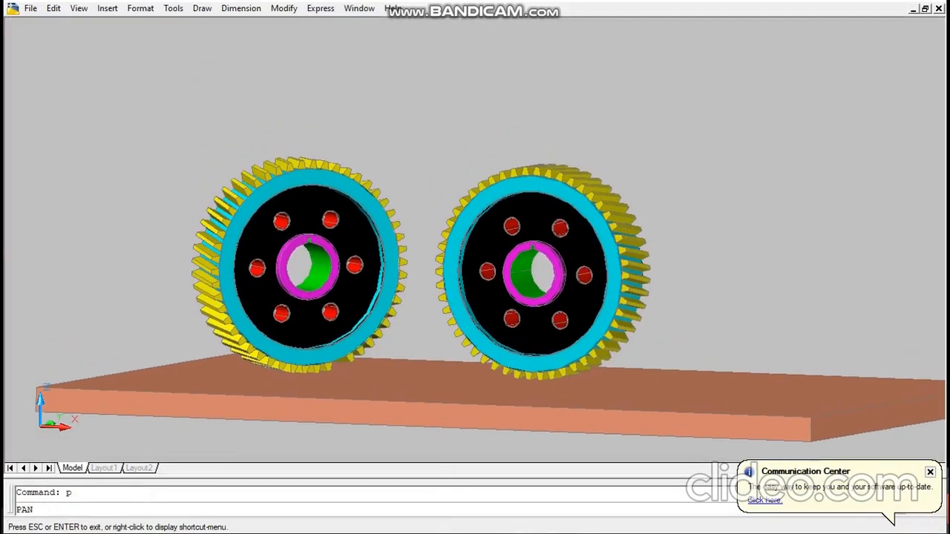
key("Escape")
- Switch to Snipping Tool and capture a rectangular snip around both gears and the slab beneath them
key("super")
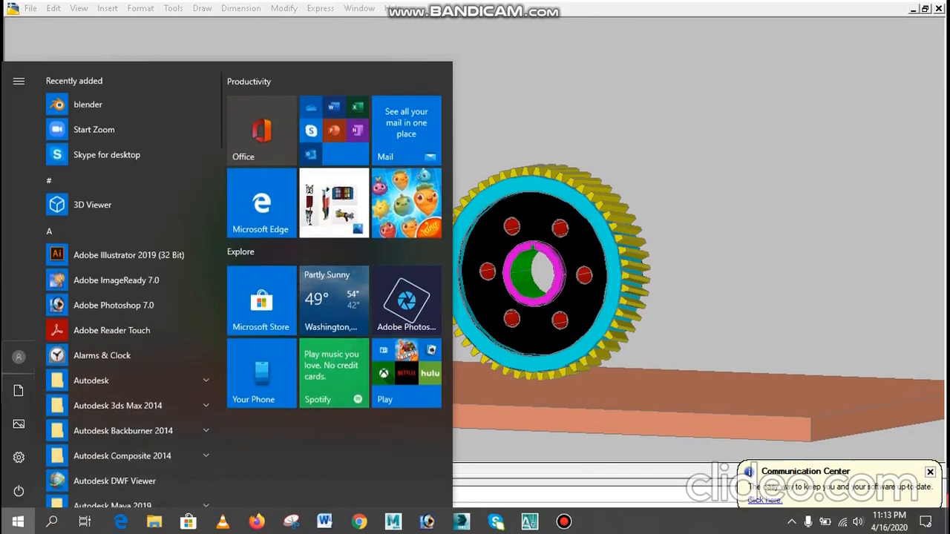
left_click(290, 521)
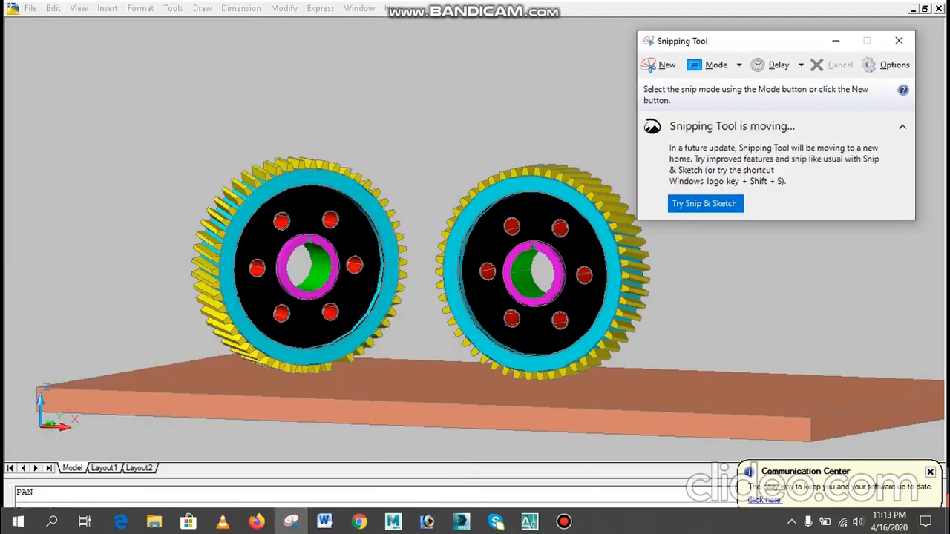
left_click(659, 65)
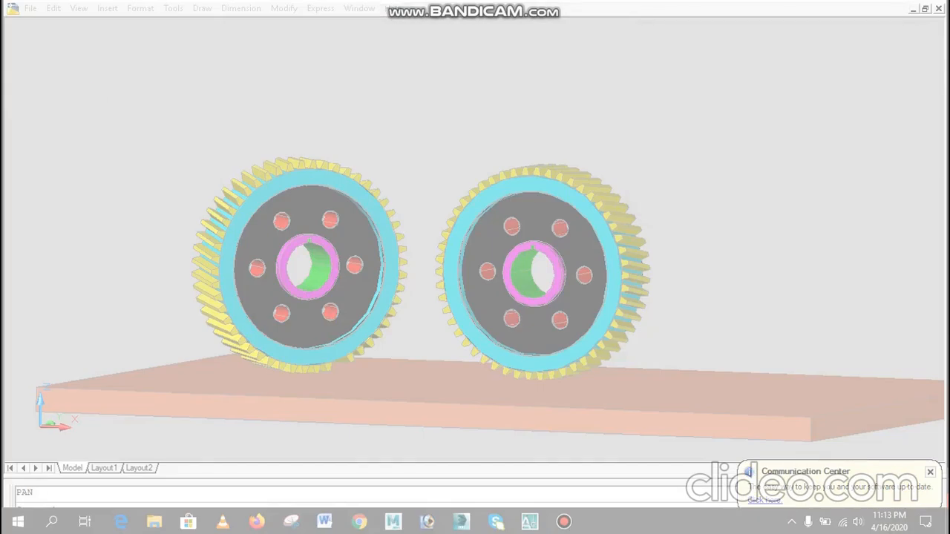
left_click_drag(93, 85, 839, 416)
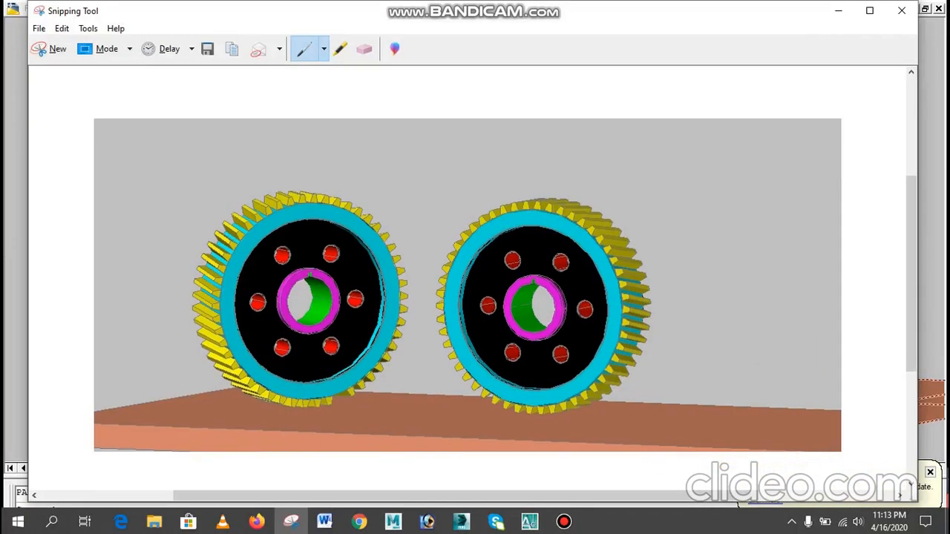
- Close Snipping Tool, saving the snip as a JPEG file named 123f in the Videos folder
left_click(902, 11)
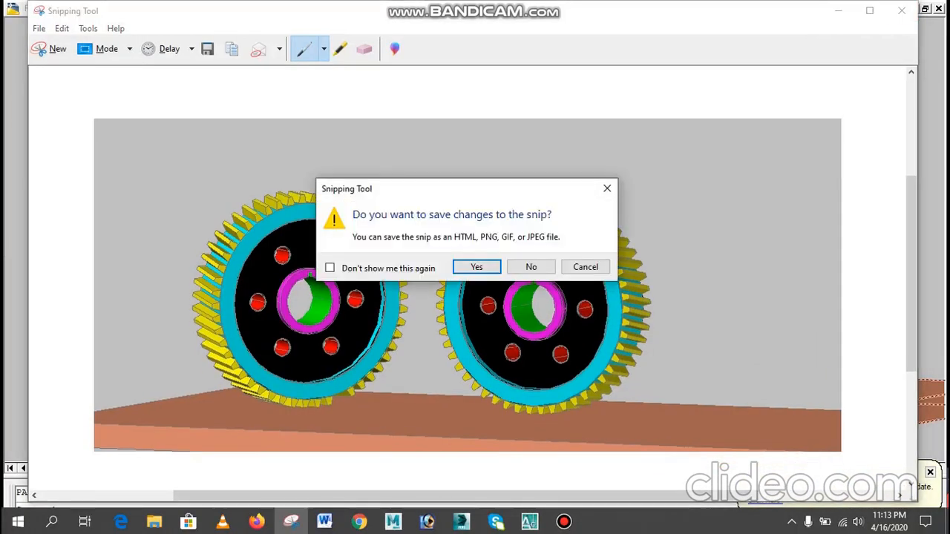
key("Return")
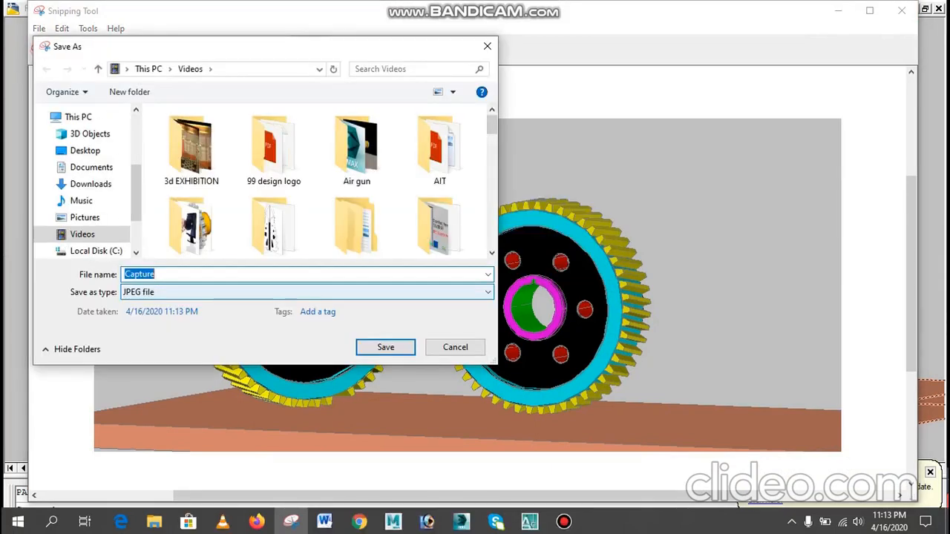
type("123f")
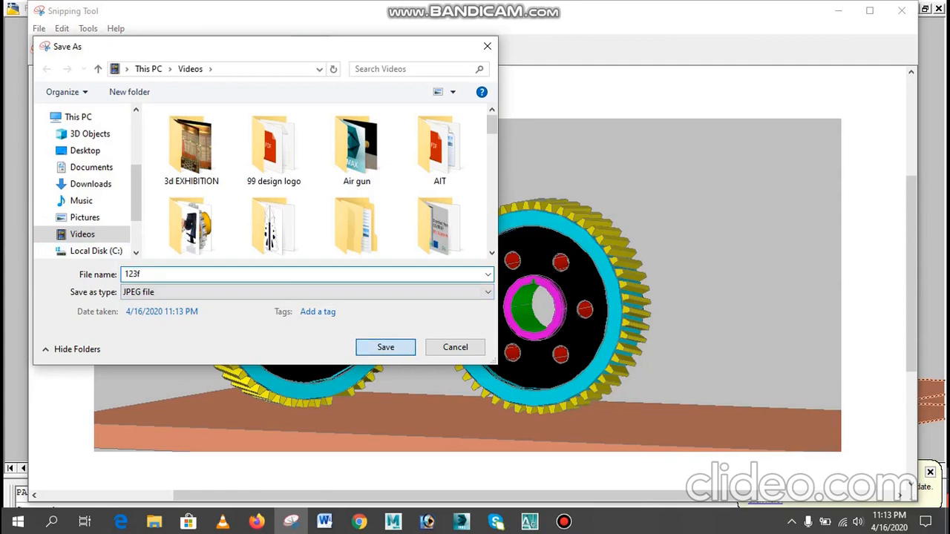
key("Return")
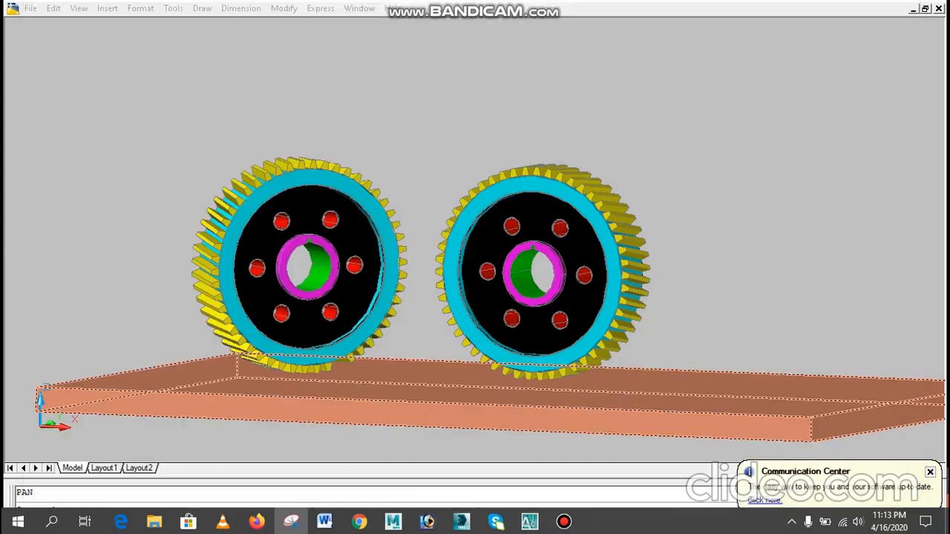
- Turn off the clean screen display to restore the full drawing interface
key("ctrl+0")
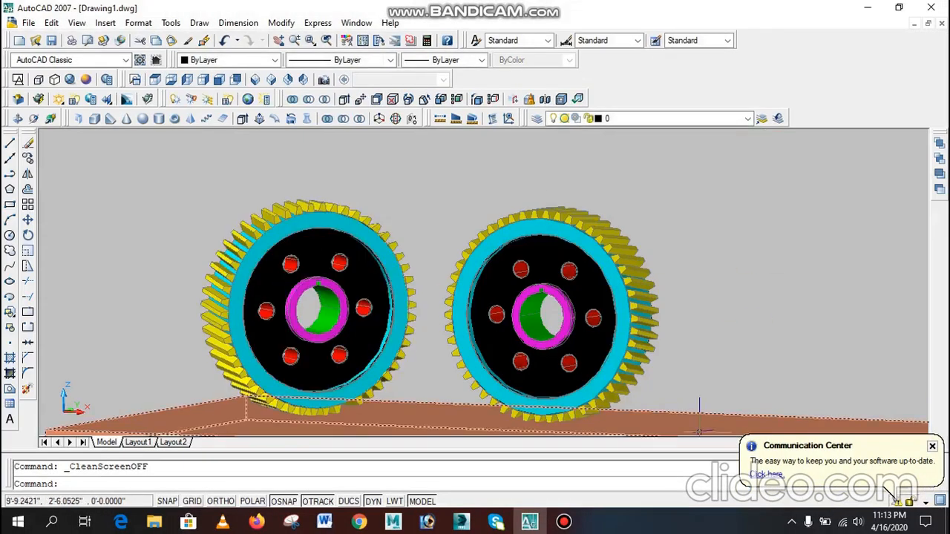
left_click(564, 521)
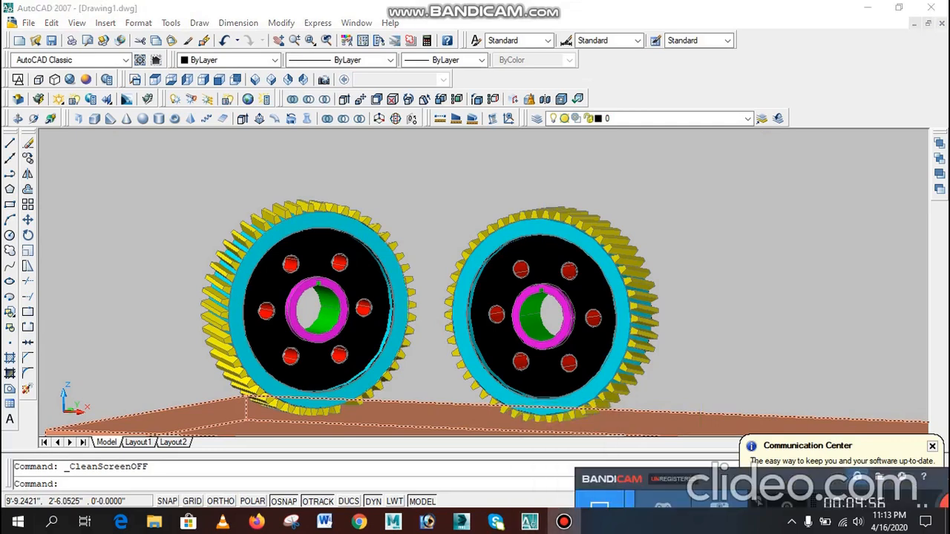